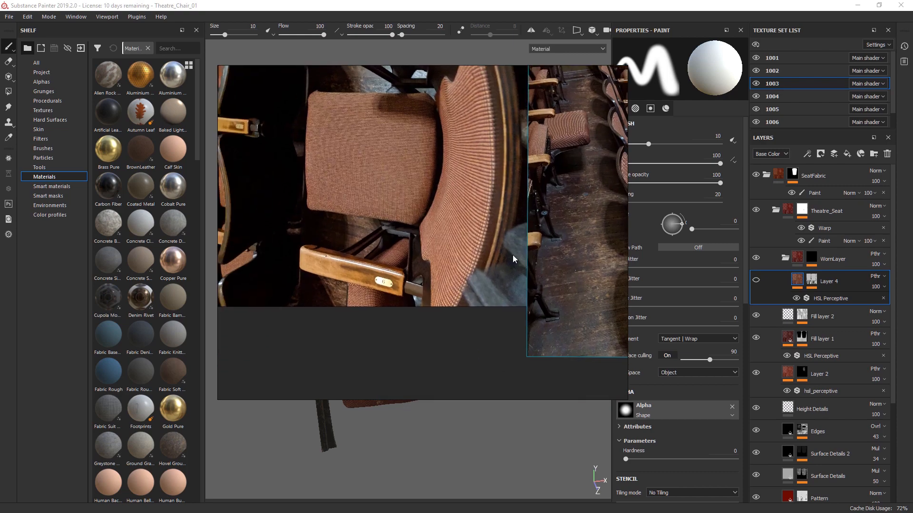
# Look over the theatre seat reference photos and compare them with the textured chair model
pyautogui.moveTo(512, 255); pyautogui.dragTo(672, 234, button='middle')
pyautogui.moveTo(449, 267); pyautogui.dragTo(260, 295, button='middle')
pyautogui.moveTo(586, 217); pyautogui.dragTo(323, 275, button='middle')
pyautogui.moveTo(323, 275); pyautogui.dragTo(912, 280, button='right')
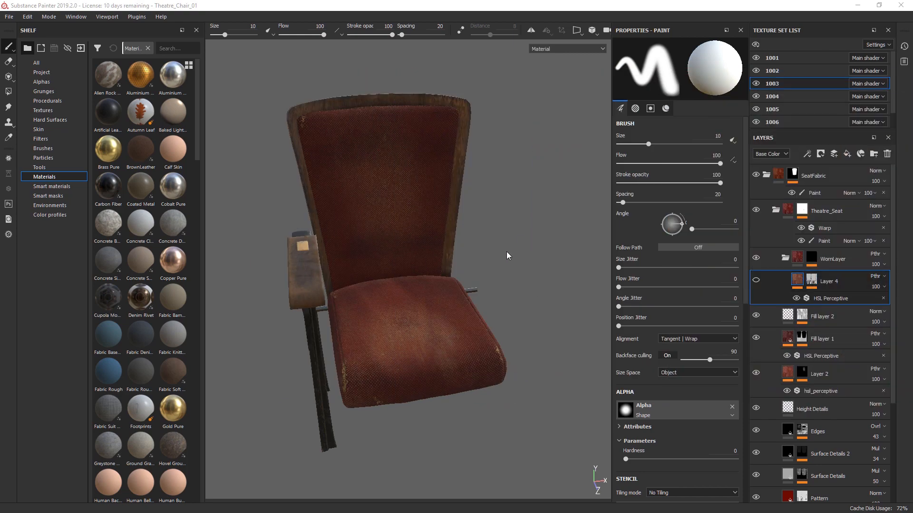
pyautogui.keyDown('alt'); pyautogui.moveTo(355, 196); pyautogui.dragTo(432, 274); pyautogui.keyUp('alt')
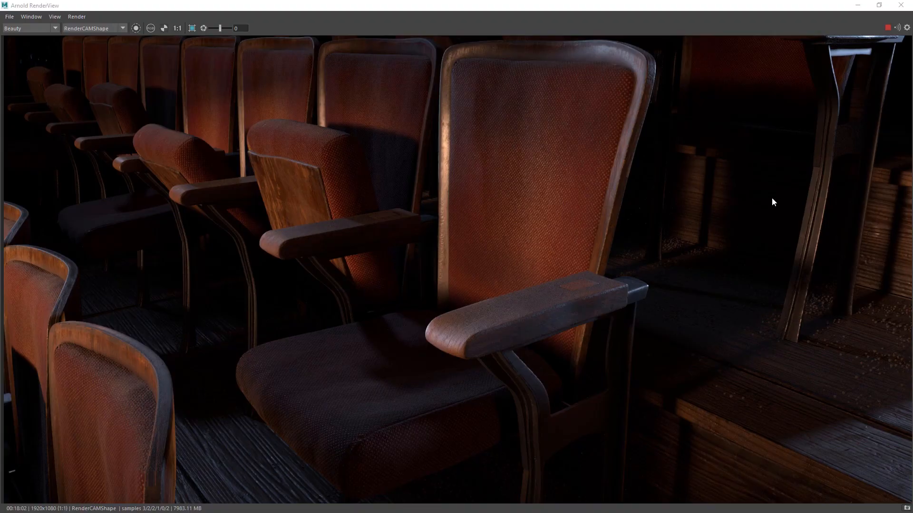
# Switch to Arnold RenderView and display the diffuse_albedo pass of the theatre seat render
pyautogui.click(38, 29)
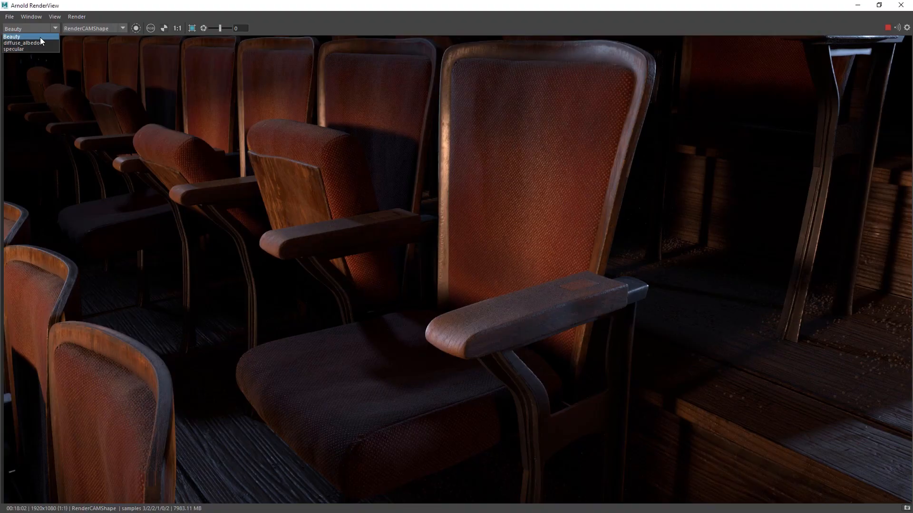
pyautogui.click(41, 44)
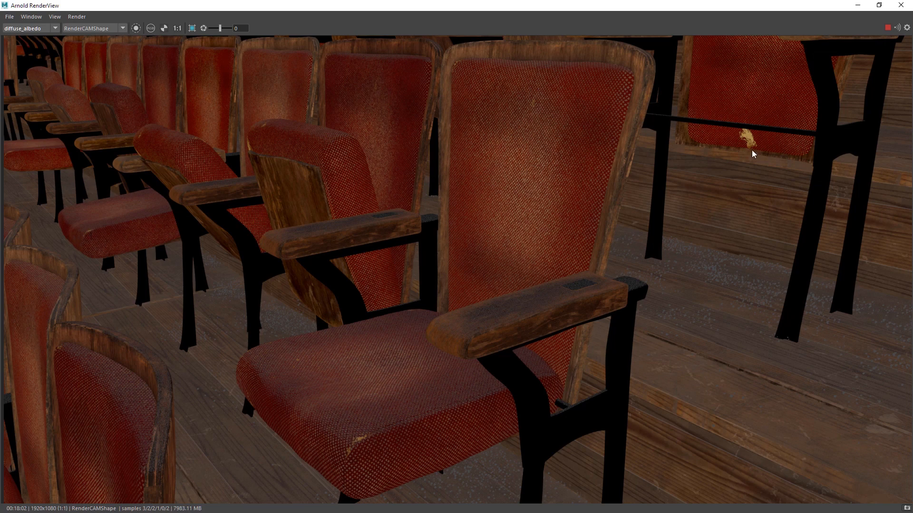
pyautogui.click(49, 28)
pyautogui.click(48, 42)
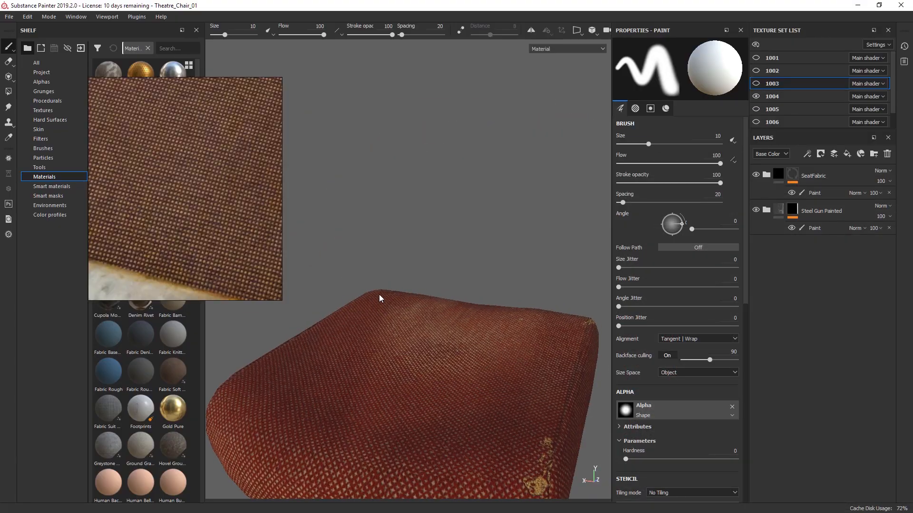
# Examine the seat cushion's fabric weave and worn corners up close against the fabric reference photo
pyautogui.keyDown('alt'); pyautogui.moveTo(379, 298); pyautogui.dragTo(336, 305); pyautogui.keyUp('alt')
pyautogui.keyDown('alt'); pyautogui.moveTo(336, 305); pyautogui.dragTo(685, 297, button='right'); pyautogui.keyUp('alt')
pyautogui.keyDown('alt'); pyautogui.moveTo(328, 340); pyautogui.dragTo(384, 343, button='middle'); pyautogui.keyUp('alt')
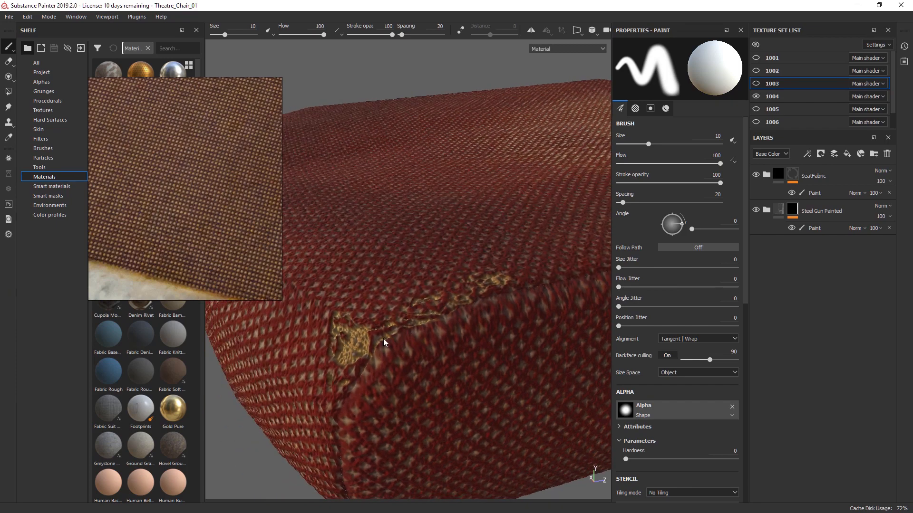
pyautogui.keyDown('alt'); pyautogui.moveTo(384, 342); pyautogui.dragTo(397, 372); pyautogui.keyUp('alt')
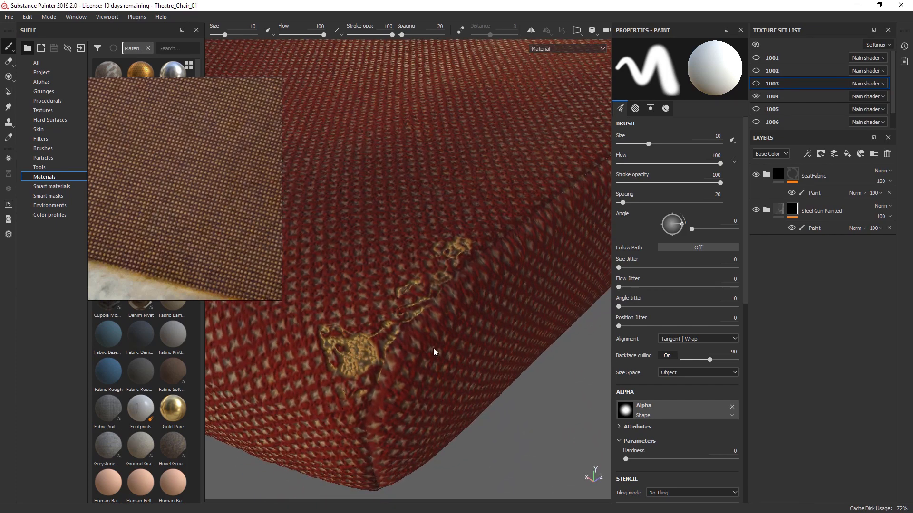
pyautogui.keyDown('alt'); pyautogui.moveTo(434, 352); pyautogui.dragTo(370, 214, button='right'); pyautogui.keyUp('alt')
pyautogui.keyDown('alt'); pyautogui.moveTo(370, 214); pyautogui.dragTo(445, 355); pyautogui.keyUp('alt')
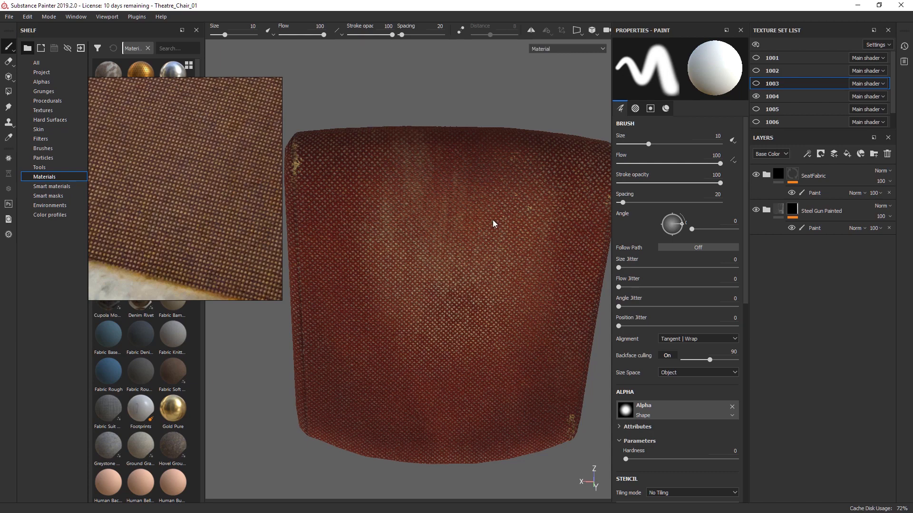
# Make all texture sets visible again and view the whole chair from the armrest side
pyautogui.keyDown('alt'); pyautogui.moveTo(480, 413); pyautogui.dragTo(486, 208); pyautogui.keyUp('alt')
pyautogui.click(756, 84)
pyautogui.click(756, 45)
pyautogui.keyDown('alt'); pyautogui.moveTo(434, 397); pyautogui.dragTo(508, 312); pyautogui.keyUp('alt')
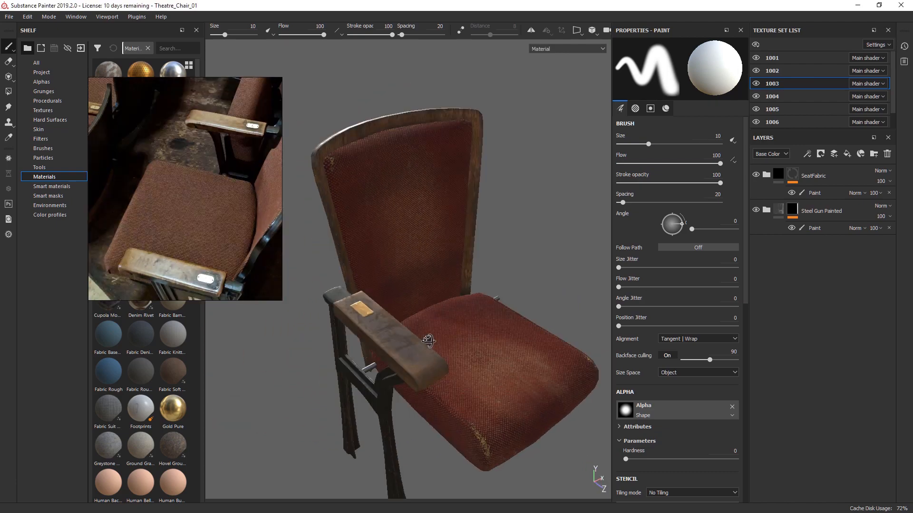
pyautogui.keyDown('alt'); pyautogui.moveTo(345, 328); pyautogui.dragTo(381, 352); pyautogui.keyUp('alt')
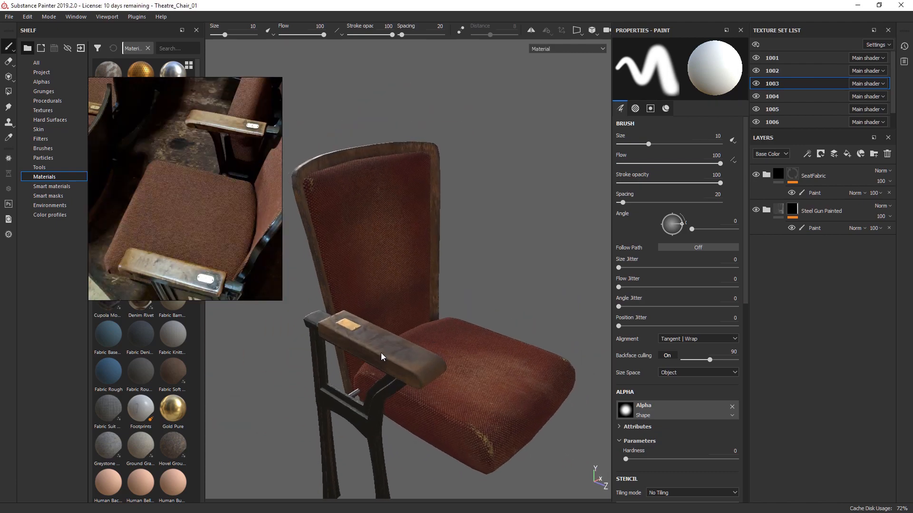
# Examine the armrest's worn wood and metal number plate up close from several angles
pyautogui.keyDown('alt'); pyautogui.moveTo(406, 370); pyautogui.dragTo(437, 428, button='right'); pyautogui.keyUp('alt')
pyautogui.keyDown('alt'); pyautogui.moveTo(438, 428); pyautogui.dragTo(472, 314, button='middle'); pyautogui.keyUp('alt')
pyautogui.keyDown('alt'); pyautogui.moveTo(472, 314); pyautogui.dragTo(518, 393); pyautogui.keyUp('alt')
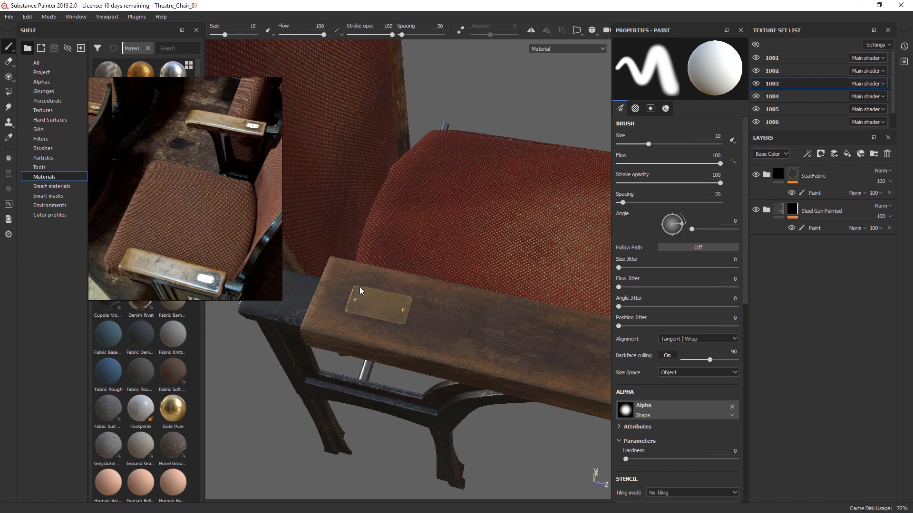
pyautogui.keyDown('alt'); pyautogui.moveTo(409, 314); pyautogui.dragTo(511, 296); pyautogui.keyUp('alt')
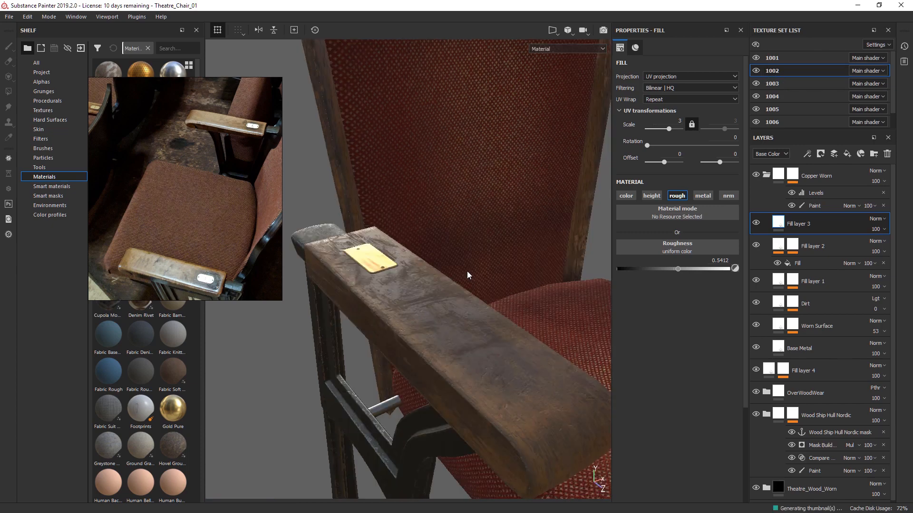
pyautogui.keyDown('alt'); pyautogui.moveTo(469, 274); pyautogui.dragTo(490, 286); pyautogui.keyUp('alt')
pyautogui.keyDown('alt'); pyautogui.moveTo(475, 344); pyautogui.dragTo(449, 305); pyautogui.keyUp('alt')
# On texture set 1002, hide Fill layer 4, OverWoodWear and Wood Ship Hull Nordic to expose the Theatre_Wood_Worn base
pyautogui.keyDown('shift'); pyautogui.moveTo(446, 305); pyautogui.dragTo(487, 289, button='right'); pyautogui.keyUp('shift')
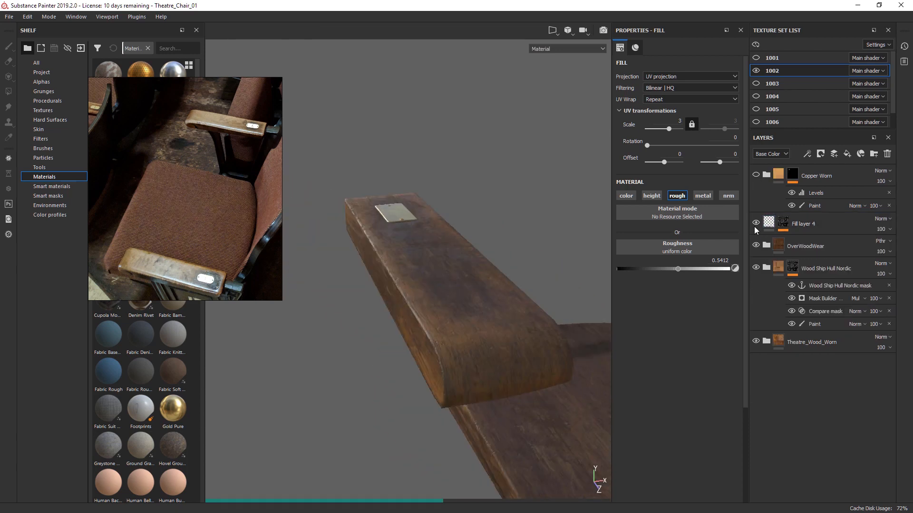
pyautogui.click(756, 245)
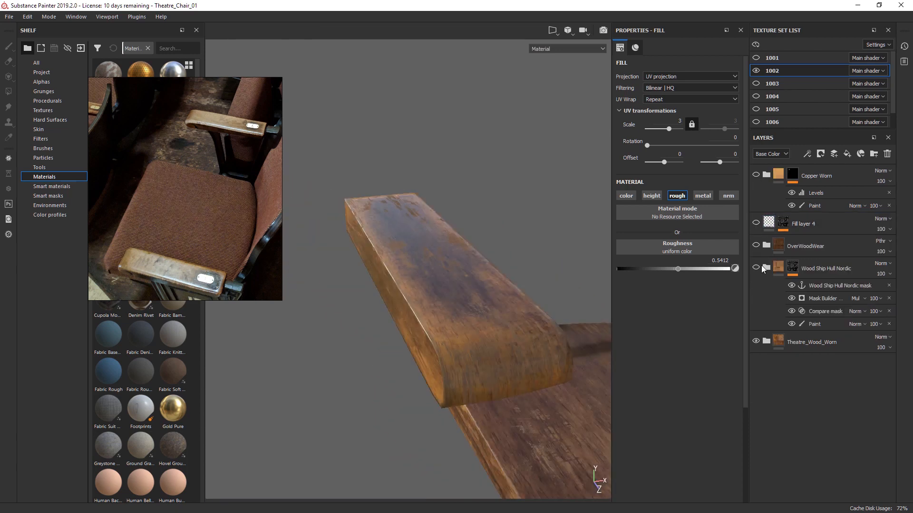
pyautogui.keyDown('alt'); pyautogui.moveTo(501, 303); pyautogui.dragTo(534, 347); pyautogui.keyUp('alt')
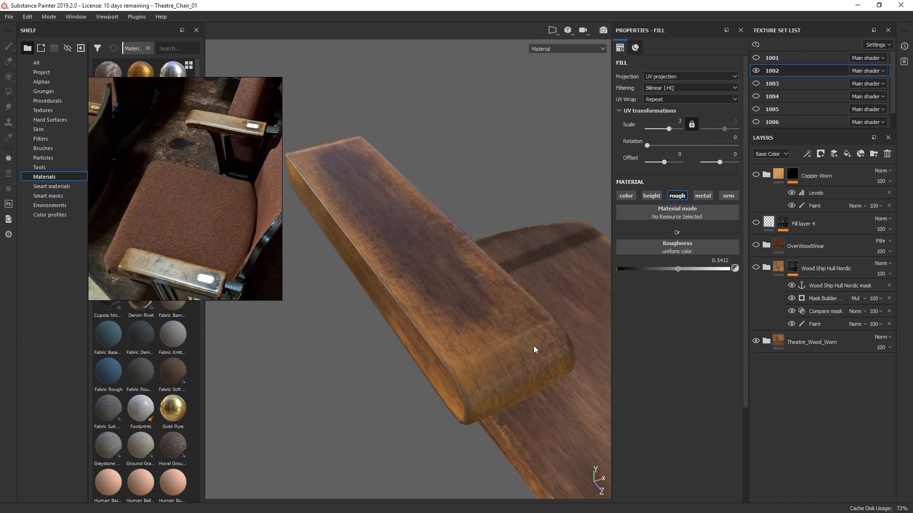
# Expand the Theatre_Wood_Worn folder and hide its Layer 2 and Darken_edges layers
pyautogui.click(766, 341)
pyautogui.moveTo(893, 178); pyautogui.dragTo(894, 274)
pyautogui.moveTo(756, 205); pyautogui.dragTo(756, 340)
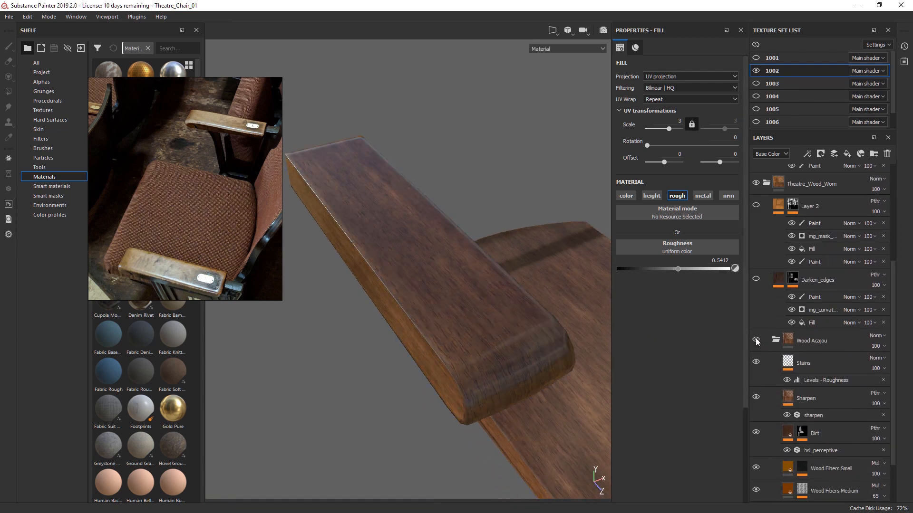
pyautogui.scroll(3, 762, 361)
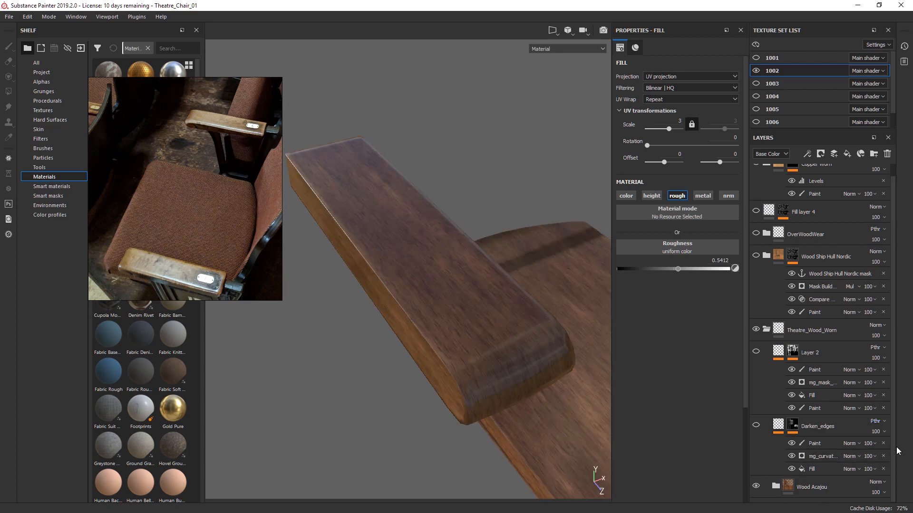
# Hide the Wood Acajou layers above Base, then turn Wood Fibers Large back on
pyautogui.keyDown('alt'); pyautogui.moveTo(442, 373); pyautogui.dragTo(426, 360, button='middle'); pyautogui.keyUp('alt')
pyautogui.moveTo(427, 359)
pyautogui.keyDown('alt'); pyautogui.mouseDown()
pyautogui.moveTo(472, 301)
pyautogui.moveTo(526, 301)
pyautogui.moveTo(430, 332)
pyautogui.moveTo(412, 273)
pyautogui.moveTo(432, 269)
pyautogui.moveTo(372, 326)
pyautogui.moveTo(530, 249)
pyautogui.moveTo(442, 271)
pyautogui.moveTo(499, 364)
pyautogui.moveTo(500, 317)
pyautogui.mouseUp(); pyautogui.keyUp('alt')
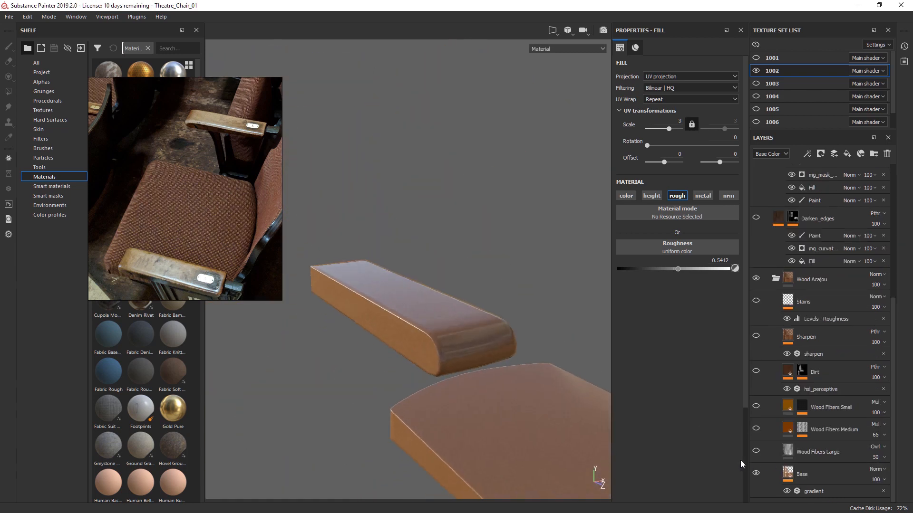
pyautogui.keyDown('alt'); pyautogui.moveTo(452, 291); pyautogui.dragTo(553, 410); pyautogui.keyUp('alt')
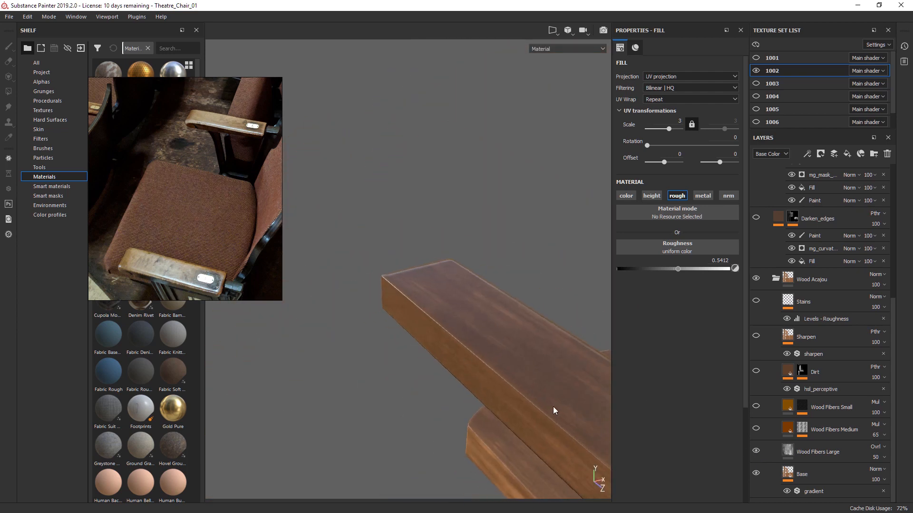
# Show the 3D model beside its UV layout, examine the wood parts' UV islands, and return to the 3D-only view
pyautogui.keyDown('alt'); pyautogui.moveTo(511, 389); pyautogui.dragTo(498, 228); pyautogui.keyUp('alt')
pyautogui.click(552, 31)
pyautogui.click(570, 52)
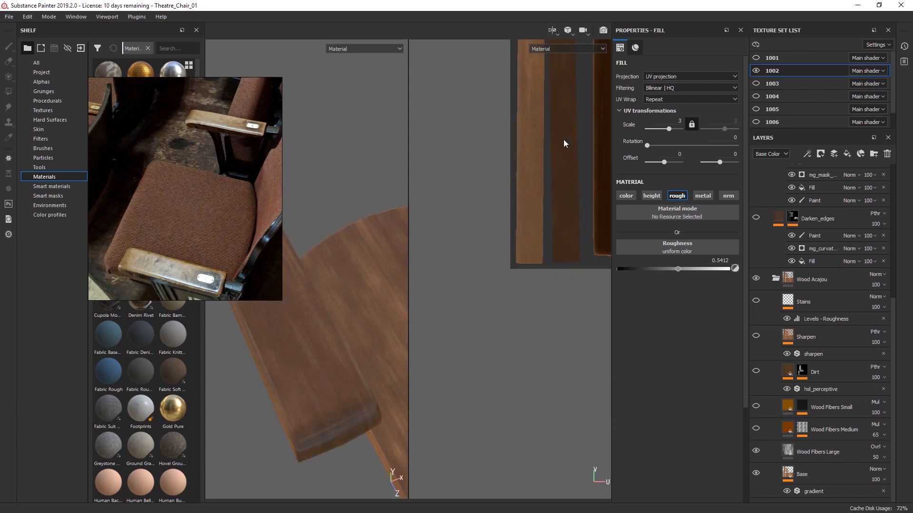
pyautogui.scroll(-5, 544, 283)
pyautogui.moveTo(501, 265); pyautogui.dragTo(444, 316, button='middle')
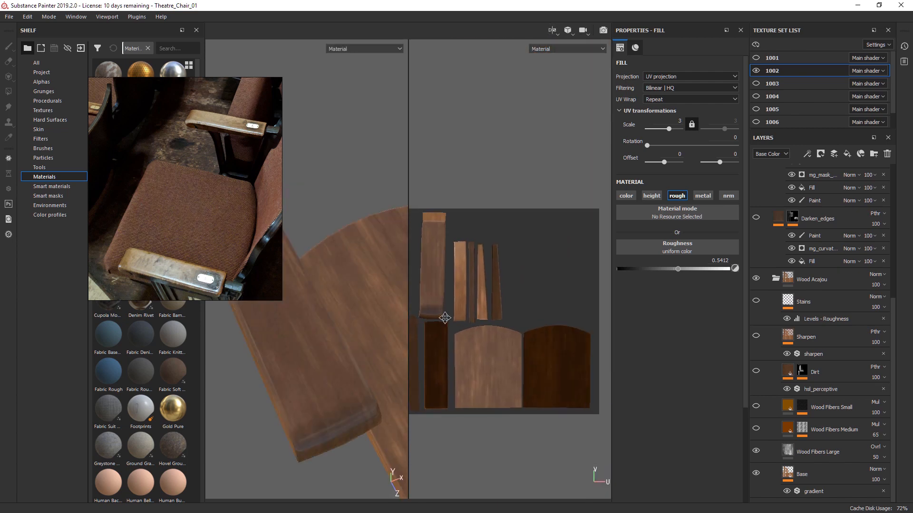
pyautogui.keyDown('alt'); pyautogui.moveTo(448, 276); pyautogui.dragTo(550, 266, button='middle'); pyautogui.keyUp('alt')
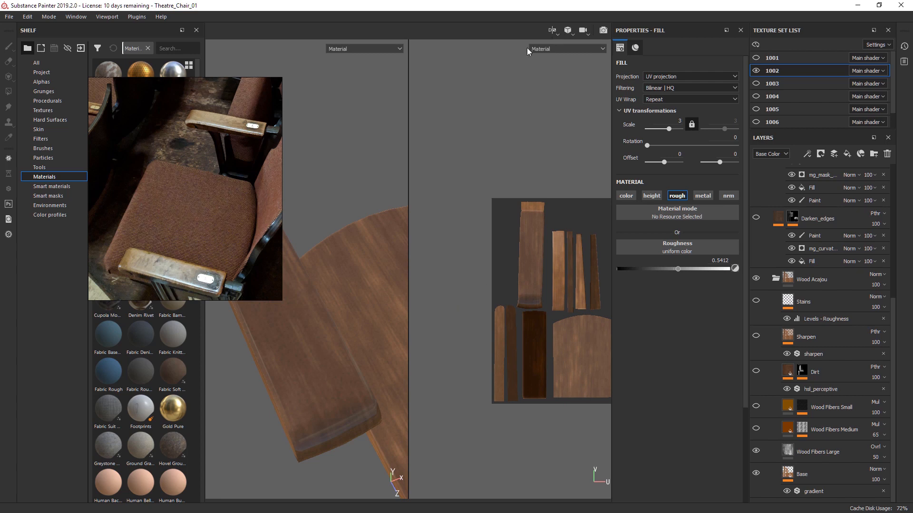
pyautogui.click(553, 31)
pyautogui.click(565, 55)
# Turn on Wood Fibers Medium and Wood Fibers Small, previewing the Wood Fibers Medium mask on the armrest
pyautogui.keyDown('alt'); pyautogui.moveTo(497, 270); pyautogui.dragTo(446, 254); pyautogui.keyUp('alt')
pyautogui.keyDown('alt'); pyautogui.click(802, 428); pyautogui.keyUp('alt')
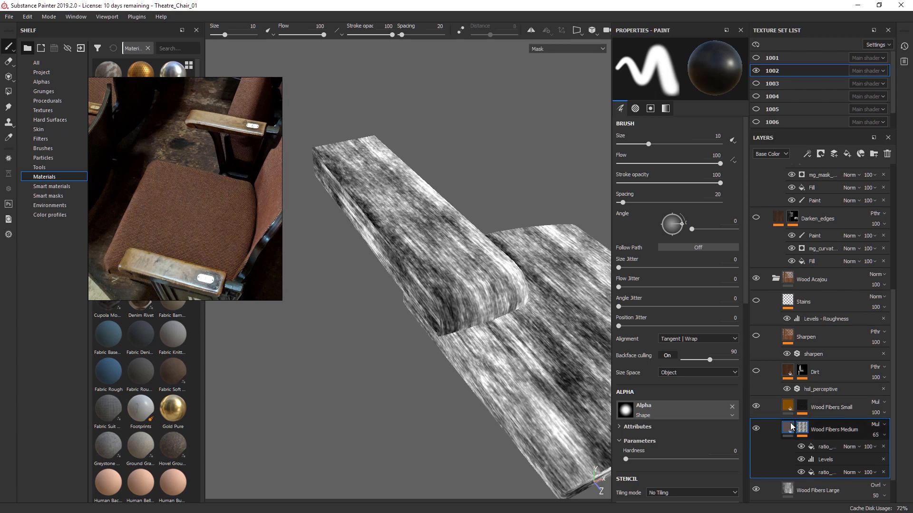
pyautogui.click(784, 426)
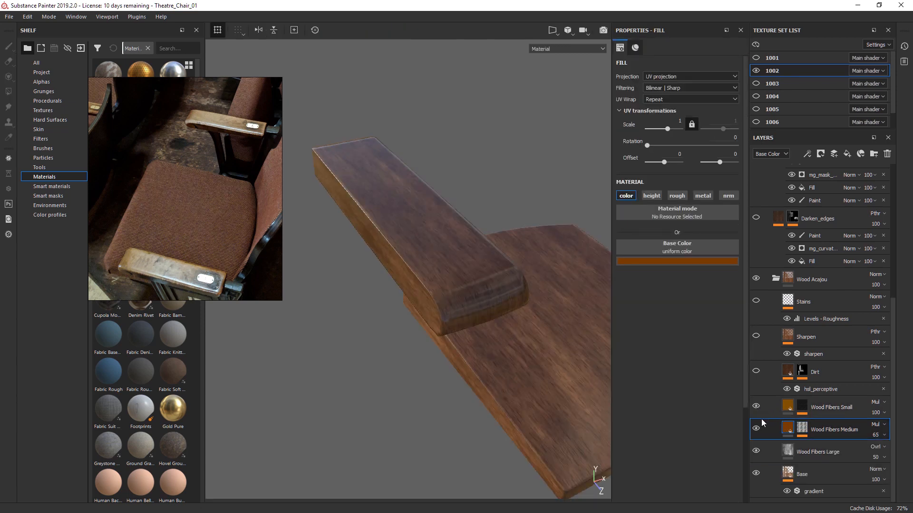
pyautogui.keyDown('alt'); pyautogui.moveTo(505, 310); pyautogui.dragTo(551, 332); pyautogui.keyUp('alt')
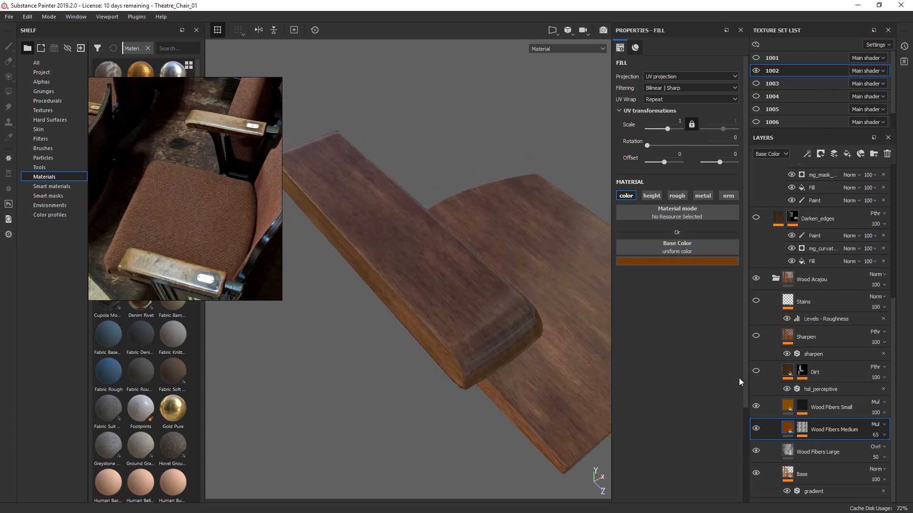
# Turn on the Dirt and Sharpen layers in the Wood Acajou folder and check the armrest
pyautogui.keyDown('alt'); pyautogui.moveTo(488, 353); pyautogui.dragTo(265, 398); pyautogui.keyUp('alt')
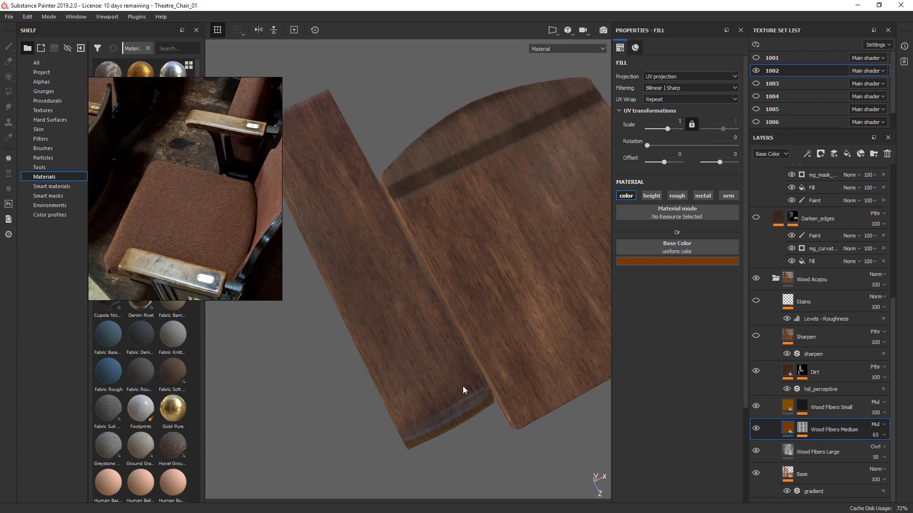
pyautogui.keyDown('alt'); pyautogui.moveTo(445, 437); pyautogui.dragTo(485, 326); pyautogui.keyUp('alt')
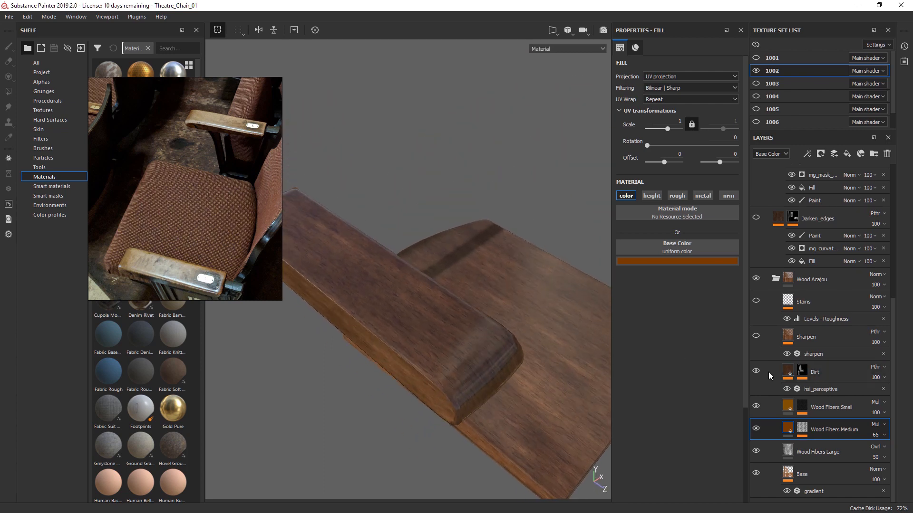
pyautogui.click(756, 336)
# Turn on the Darken_edges layer and preview its mask along the armrest's edges
pyautogui.scroll(5, 761, 425)
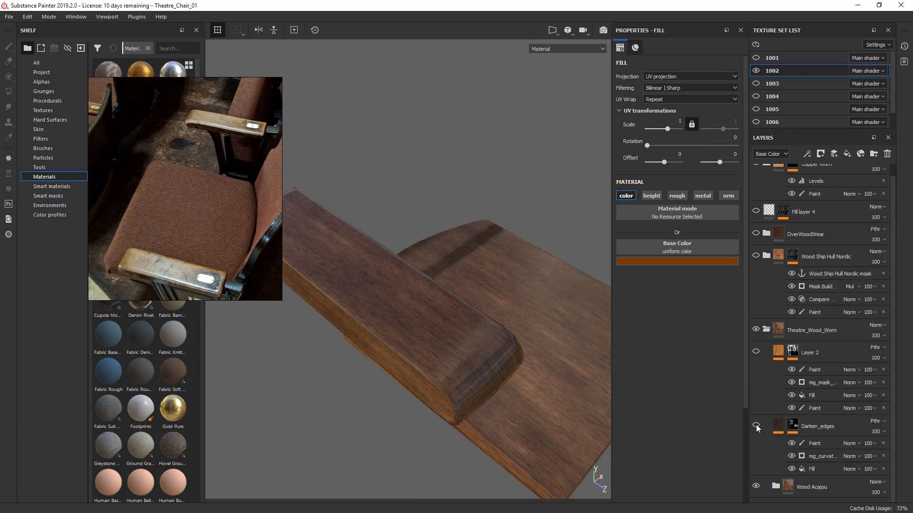
pyautogui.click(755, 426)
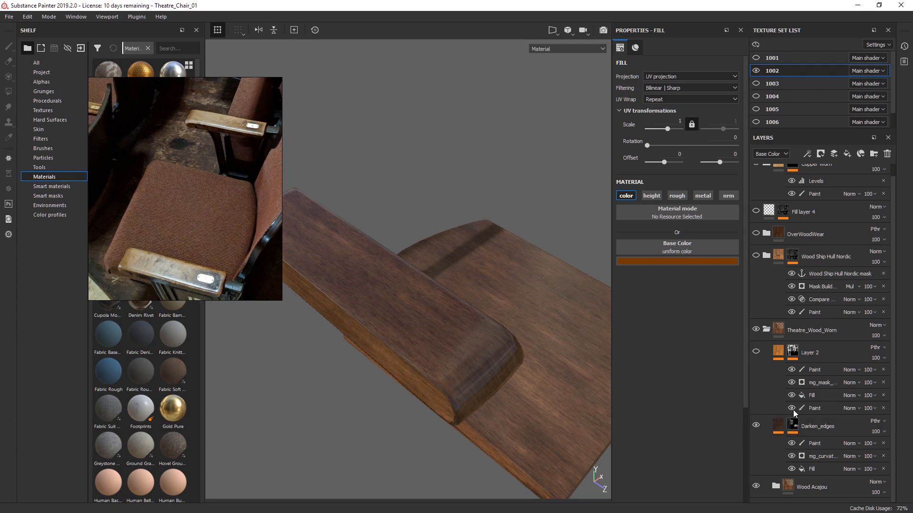
pyautogui.keyDown('alt'); pyautogui.click(795, 424); pyautogui.keyUp('alt')
pyautogui.moveTo(516, 375)
pyautogui.keyDown('alt'); pyautogui.mouseDown()
pyautogui.moveTo(437, 318)
pyautogui.moveTo(446, 334)
pyautogui.mouseUp(); pyautogui.keyUp('alt')
pyautogui.keyDown('alt'); pyautogui.moveTo(446, 334); pyautogui.dragTo(463, 342, button='right'); pyautogui.keyUp('alt')
pyautogui.keyDown('alt'); pyautogui.moveTo(463, 342); pyautogui.dragTo(479, 336); pyautogui.keyUp('alt')
# Examine the Fill, curvature generator and Paint effects of the Darken_edges mask by toggling them one at a time
pyautogui.click(812, 469)
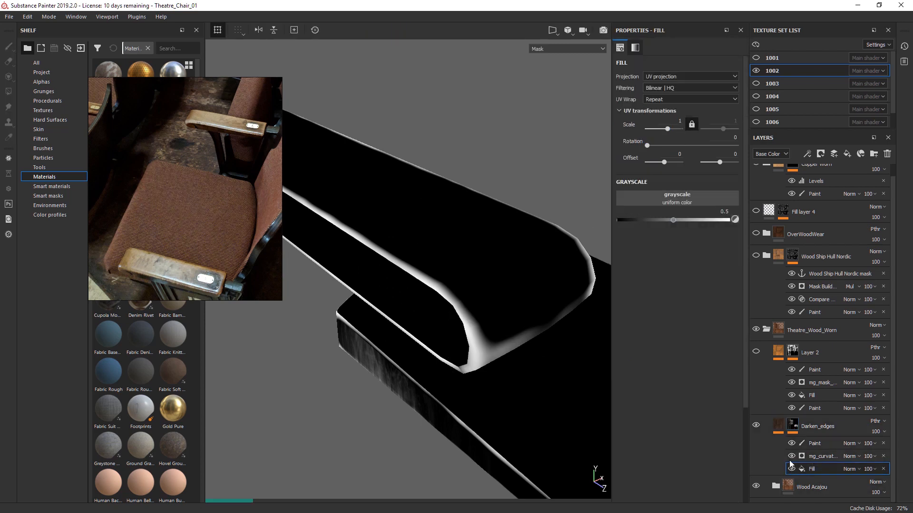
pyautogui.click(792, 469)
pyautogui.click(791, 469)
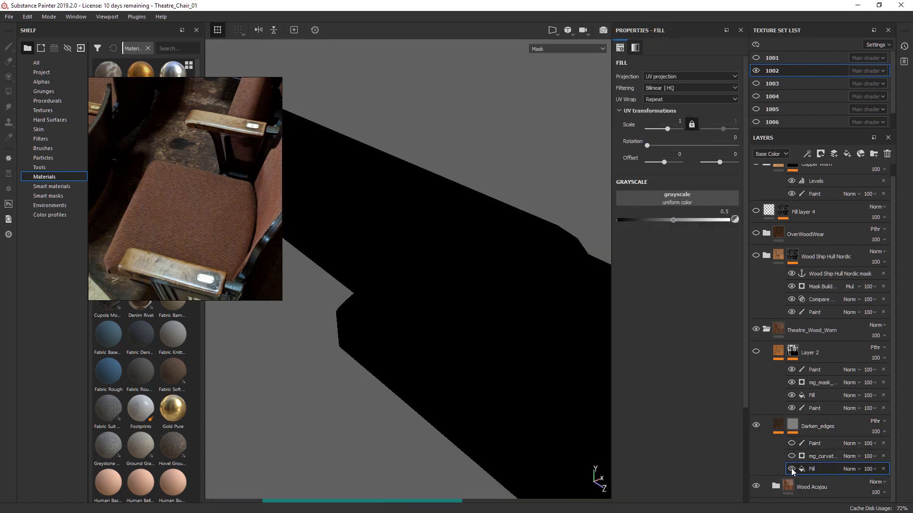
pyautogui.click(791, 455)
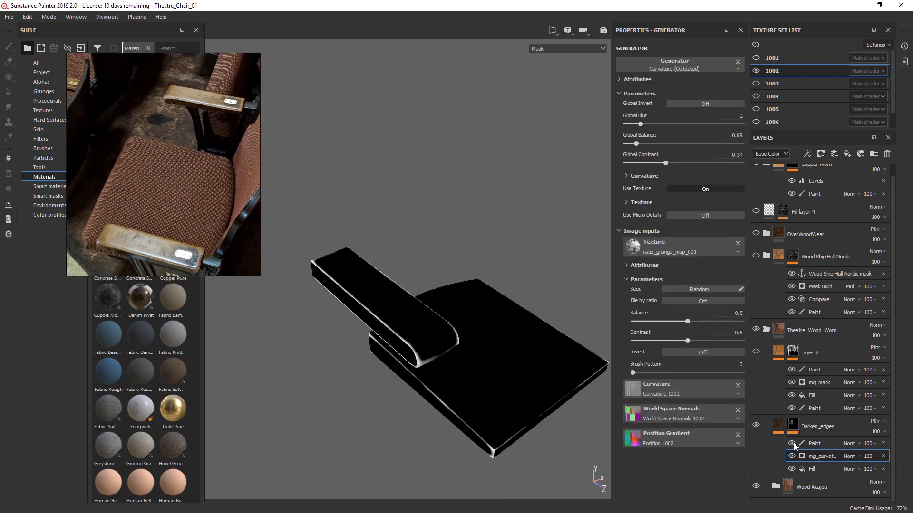
pyautogui.keyDown('alt'); pyautogui.moveTo(394, 366); pyautogui.dragTo(468, 373); pyautogui.keyUp('alt')
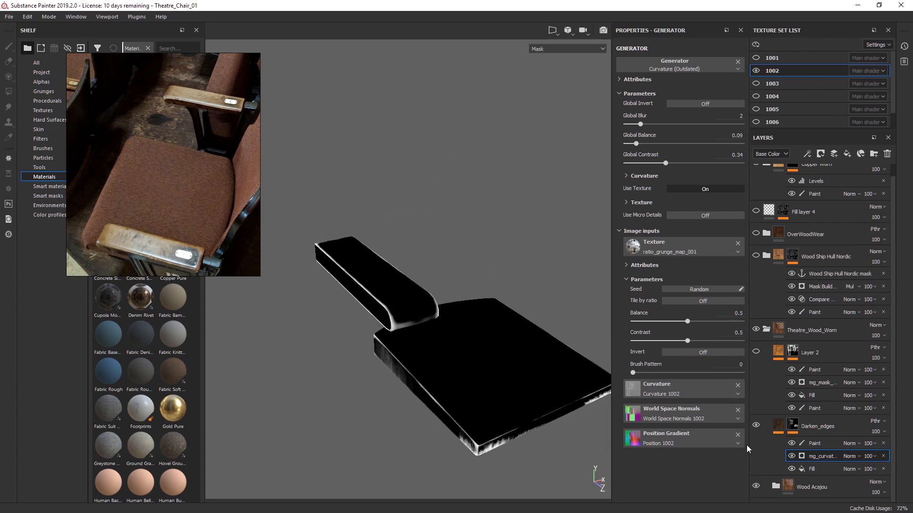
# Return from the Darken_edges mask to the material view and turn on Layer 2 in Theatre_Wood_Worn
pyautogui.click(773, 425)
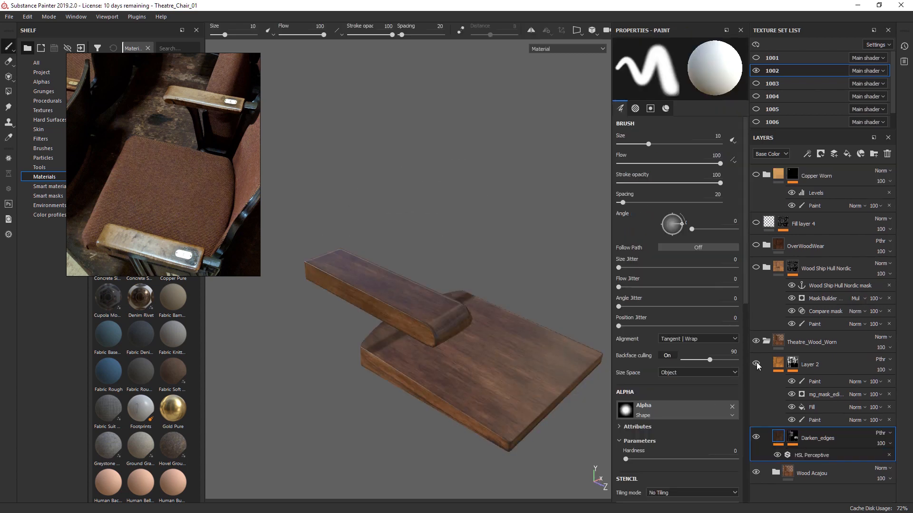
pyautogui.click(756, 364)
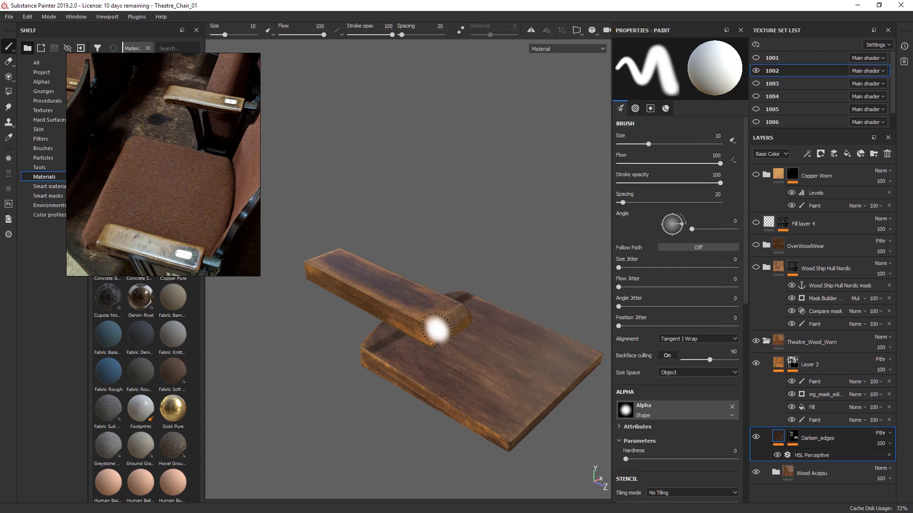
# Examine the armrest's wood from several angles, including its rounded end and reflective top, with Layer 2 active
pyautogui.keyDown('alt'); pyautogui.moveTo(437, 329); pyautogui.dragTo(502, 330); pyautogui.keyUp('alt')
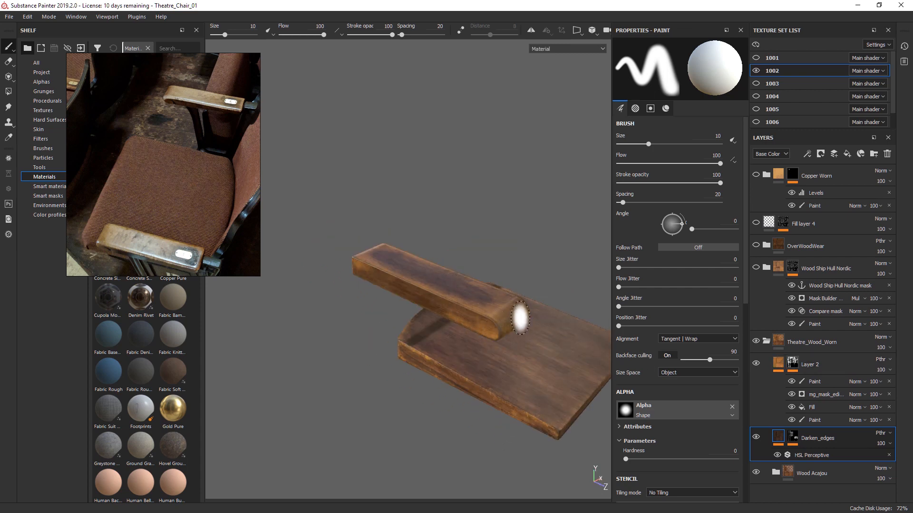
pyautogui.keyDown('alt'); pyautogui.moveTo(414, 298); pyautogui.dragTo(404, 299); pyautogui.keyUp('alt')
pyautogui.keyDown('alt'); pyautogui.moveTo(405, 300); pyautogui.dragTo(466, 302, button='right'); pyautogui.keyUp('alt')
pyautogui.keyDown('alt'); pyautogui.moveTo(466, 301); pyautogui.dragTo(480, 384); pyautogui.keyUp('alt')
pyautogui.keyDown('alt'); pyautogui.moveTo(531, 323); pyautogui.dragTo(410, 327); pyautogui.keyUp('alt')
pyautogui.keyDown('alt'); pyautogui.moveTo(536, 283); pyautogui.dragTo(367, 316); pyautogui.keyUp('alt')
pyautogui.keyDown('alt'); pyautogui.moveTo(398, 384); pyautogui.dragTo(493, 381); pyautogui.keyUp('alt')
pyautogui.keyDown('alt'); pyautogui.moveTo(493, 380); pyautogui.dragTo(544, 328, button='middle'); pyautogui.keyUp('alt')
pyautogui.moveTo(543, 328)
pyautogui.keyDown('alt'); pyautogui.mouseDown()
pyautogui.moveTo(415, 266)
pyautogui.moveTo(391, 290)
pyautogui.moveTo(488, 407)
pyautogui.mouseUp(); pyautogui.keyUp('alt')
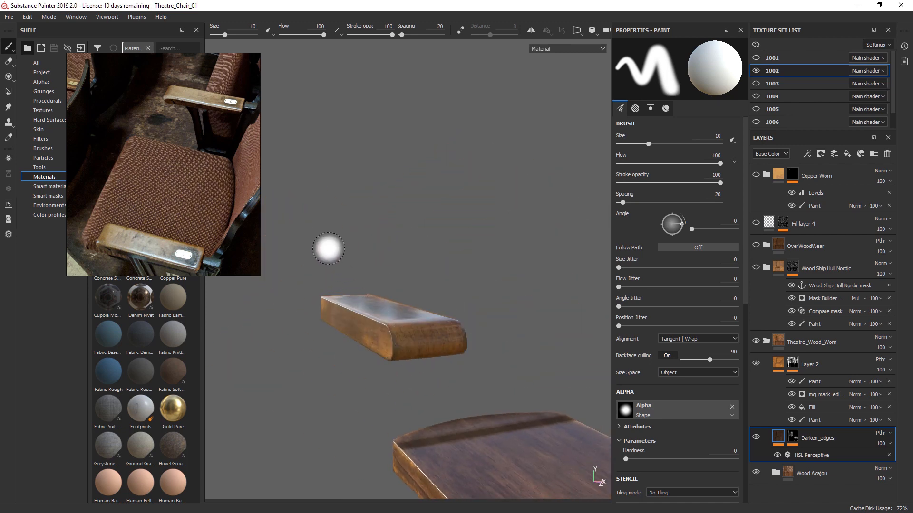
pyautogui.keyDown('alt'); pyautogui.moveTo(328, 249); pyautogui.dragTo(482, 366); pyautogui.keyUp('alt')
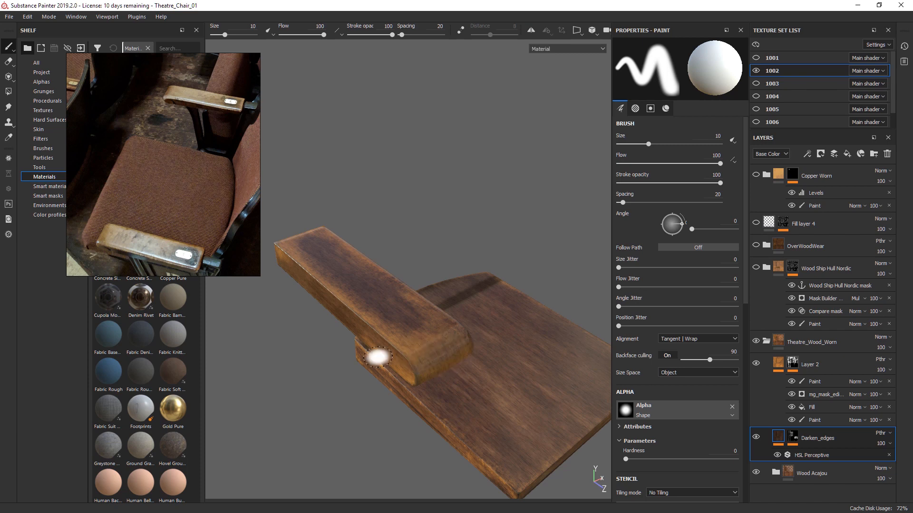
# Collapse the Theatre_Wood_Worn folder, turn on Wood Ship Hull Nordic and check the armrest under rotated lighting
pyautogui.click(766, 341)
pyautogui.keyDown('alt'); pyautogui.moveTo(362, 290); pyautogui.dragTo(464, 309); pyautogui.keyUp('alt')
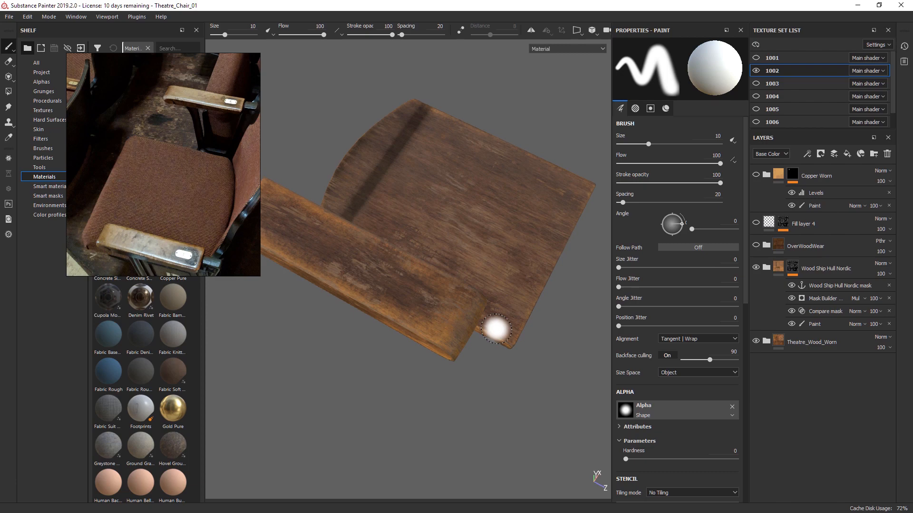
pyautogui.keyDown('alt'); pyautogui.moveTo(395, 314); pyautogui.dragTo(459, 301); pyautogui.keyUp('alt')
pyautogui.keyDown('shift'); pyautogui.moveTo(459, 301); pyautogui.dragTo(558, 309, button='right'); pyautogui.keyUp('shift')
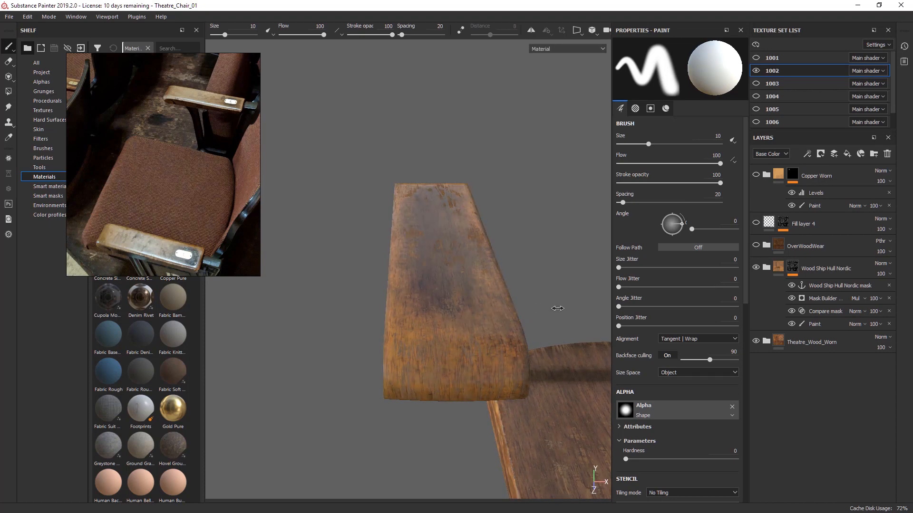
pyautogui.keyDown('alt'); pyautogui.moveTo(468, 324); pyautogui.dragTo(582, 335); pyautogui.keyUp('alt')
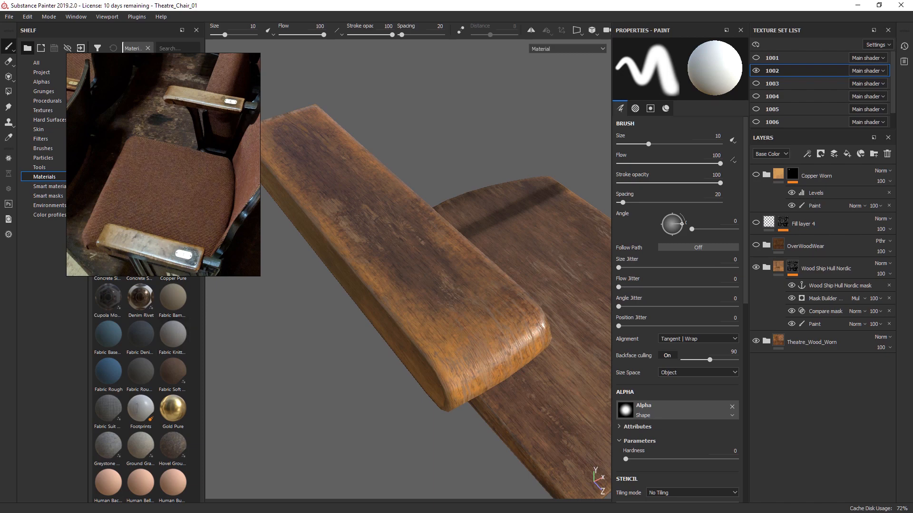
# Examine the Wood Ship Hull Nordic wear up close on the armrest's top surface and rounded front end
pyautogui.keyDown('alt'); pyautogui.moveTo(493, 327); pyautogui.dragTo(452, 366); pyautogui.keyUp('alt')
pyautogui.keyDown('alt'); pyautogui.moveTo(452, 367); pyautogui.dragTo(566, 333, button='right'); pyautogui.keyUp('alt')
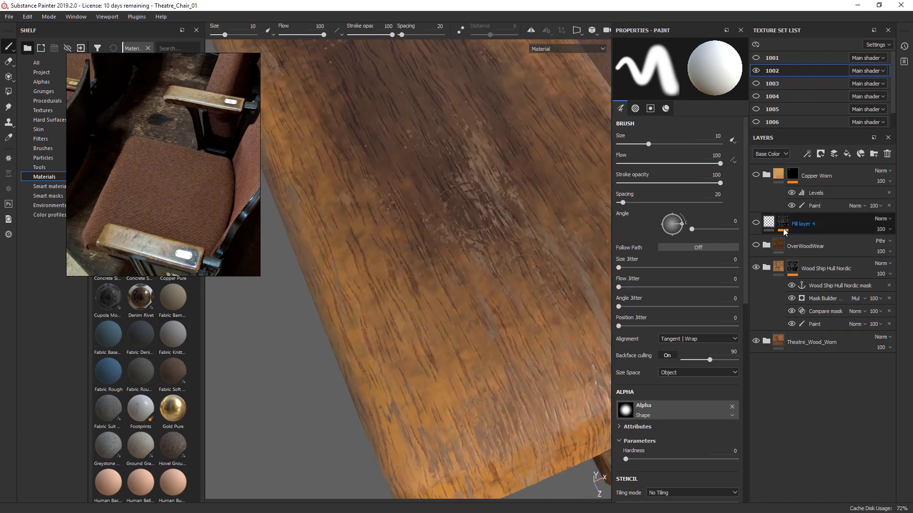
pyautogui.keyDown('alt'); pyautogui.moveTo(526, 345); pyautogui.dragTo(503, 285); pyautogui.keyUp('alt')
pyautogui.keyDown('alt'); pyautogui.moveTo(503, 285); pyautogui.dragTo(295, 362, button='right'); pyautogui.keyUp('alt')
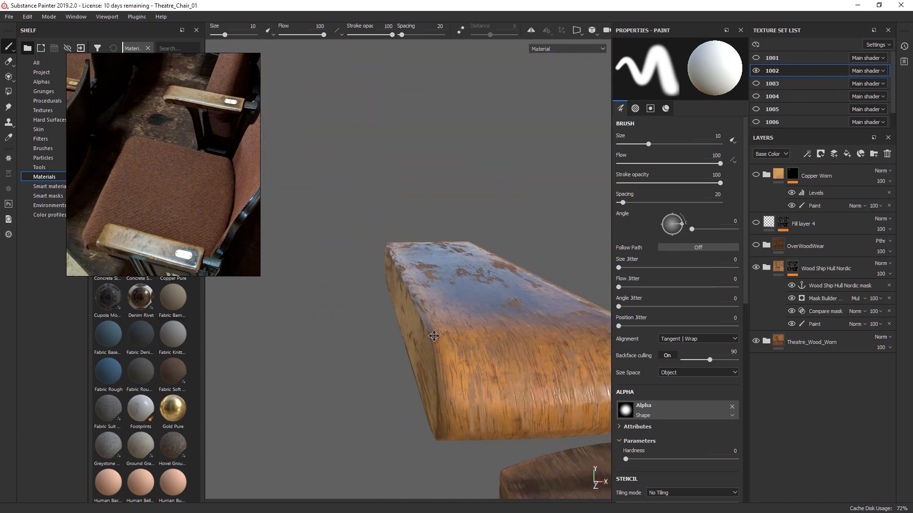
pyautogui.keyDown('alt'); pyautogui.moveTo(434, 336); pyautogui.dragTo(376, 328, button='middle'); pyautogui.keyUp('alt')
pyautogui.moveTo(375, 328)
pyautogui.keyDown('alt'); pyautogui.mouseDown()
pyautogui.moveTo(550, 322)
pyautogui.moveTo(509, 342)
pyautogui.mouseUp(); pyautogui.keyUp('alt')
pyautogui.keyDown('alt'); pyautogui.moveTo(510, 343); pyautogui.dragTo(468, 328, button='right'); pyautogui.keyUp('alt')
pyautogui.moveTo(468, 328)
pyautogui.keyDown('alt'); pyautogui.mouseDown()
pyautogui.moveTo(442, 358)
pyautogui.moveTo(469, 357)
pyautogui.mouseUp(); pyautogui.keyUp('alt')
# Preview the Wood Ship Hull Nordic mask, collapse its effects and inspect the armrest in the material view
pyautogui.keyDown('alt'); pyautogui.click(791, 269); pyautogui.keyUp('alt')
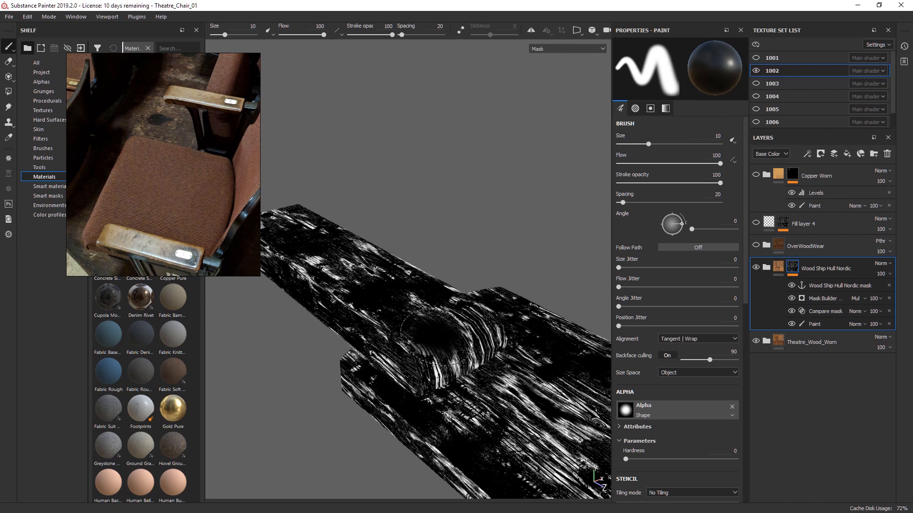
pyautogui.click(783, 269)
pyautogui.keyDown('alt'); pyautogui.moveTo(433, 320); pyautogui.dragTo(477, 380); pyautogui.keyUp('alt')
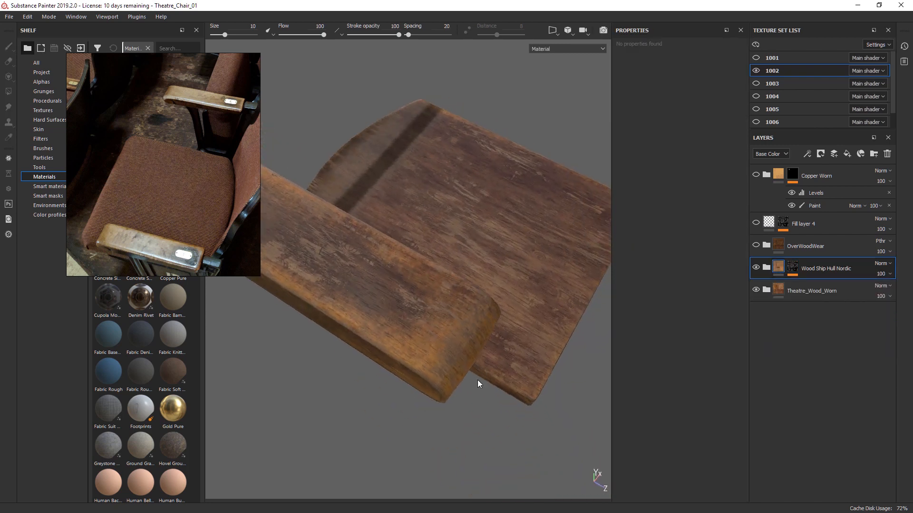
pyautogui.keyDown('alt'); pyautogui.moveTo(446, 342); pyautogui.dragTo(469, 267); pyautogui.keyUp('alt')
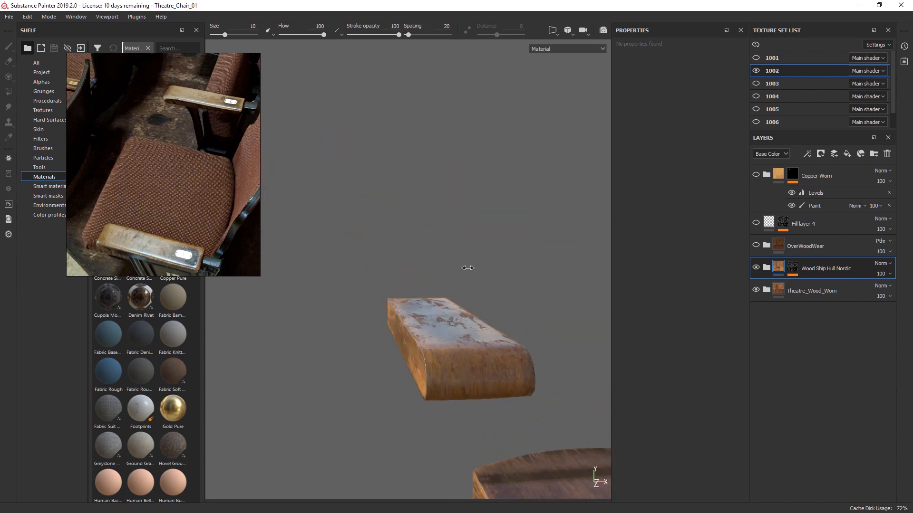
pyautogui.keyDown('shift'); pyautogui.moveTo(469, 267); pyautogui.dragTo(484, 273, button='right'); pyautogui.keyUp('shift')
pyautogui.keyDown('alt'); pyautogui.moveTo(484, 275); pyautogui.dragTo(736, 269); pyautogui.keyUp('alt')
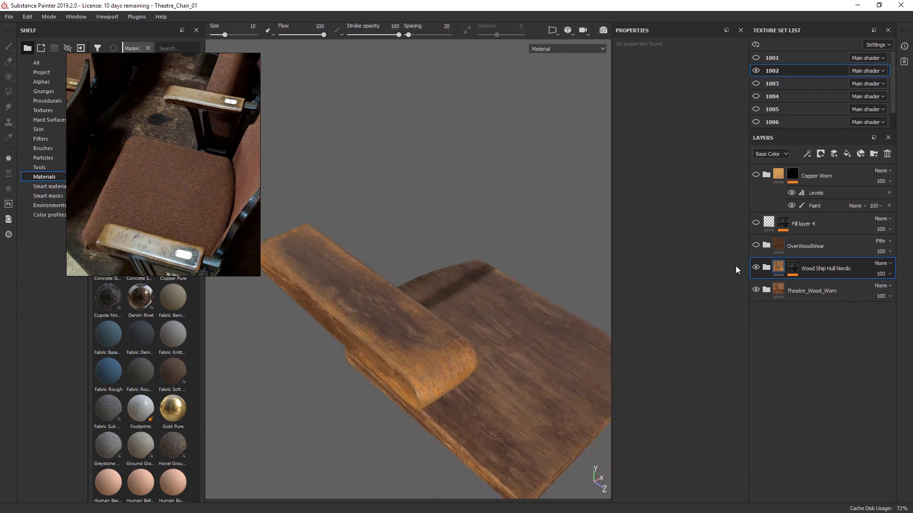
pyautogui.keyDown('alt'); pyautogui.moveTo(452, 403); pyautogui.dragTo(436, 321); pyautogui.keyUp('alt')
# Expand and turn on the OverWoodWear folder, toggling it off and on to compare its effect on the wood
pyautogui.click(766, 246)
pyautogui.keyDown('alt'); pyautogui.moveTo(543, 317); pyautogui.dragTo(484, 317); pyautogui.keyUp('alt')
pyautogui.moveTo(483, 318)
pyautogui.keyDown('shift'); pyautogui.mouseDown(button='right')
pyautogui.moveTo(534, 301)
pyautogui.moveTo(499, 310)
pyautogui.mouseUp(button='right'); pyautogui.keyUp('shift')
pyautogui.keyDown('alt'); pyautogui.moveTo(477, 329); pyautogui.dragTo(478, 306); pyautogui.keyUp('alt')
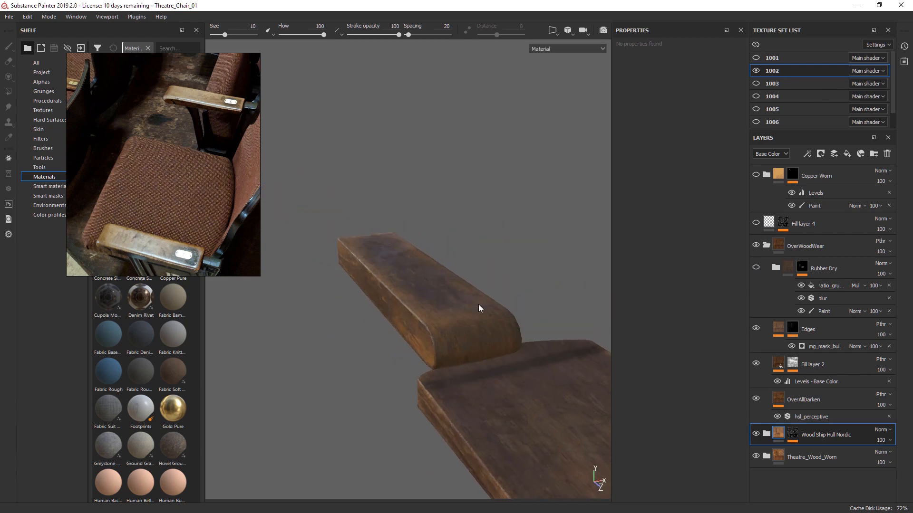
pyautogui.click(756, 246)
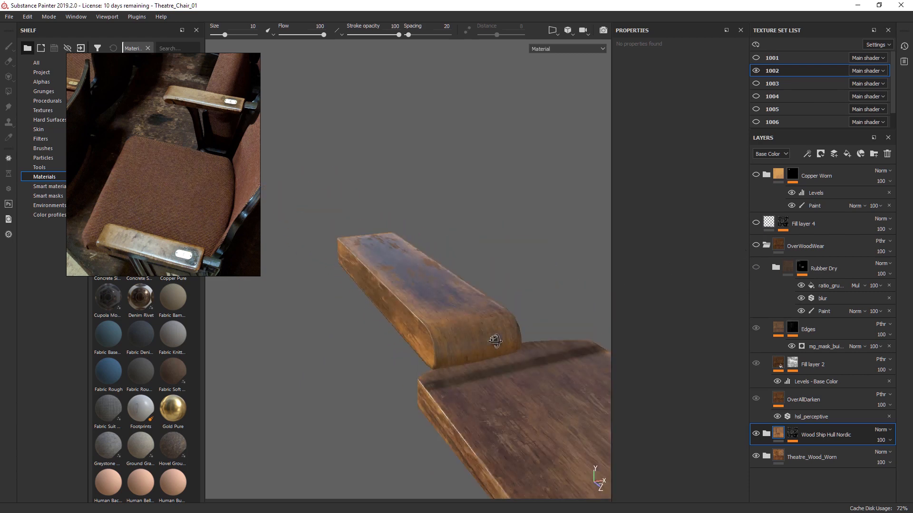
pyautogui.keyDown('alt'); pyautogui.moveTo(495, 341); pyautogui.dragTo(507, 398); pyautogui.keyUp('alt')
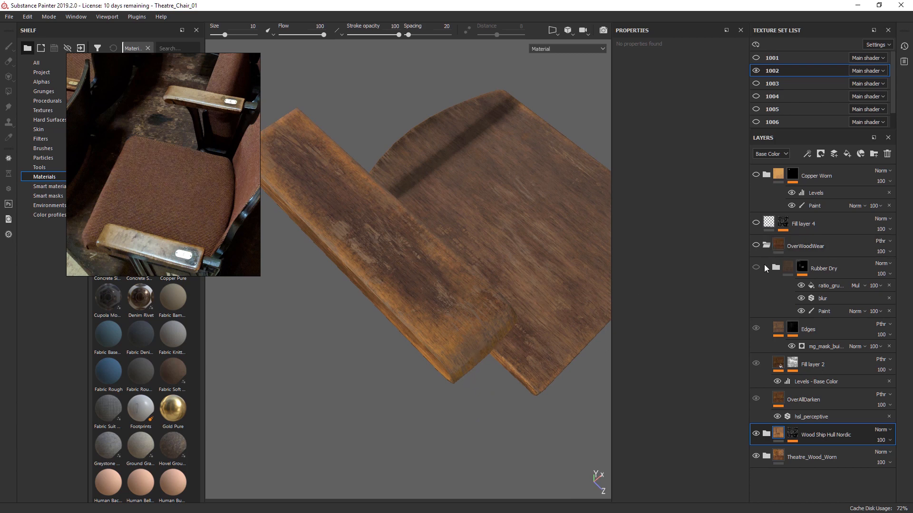
pyautogui.click(756, 246)
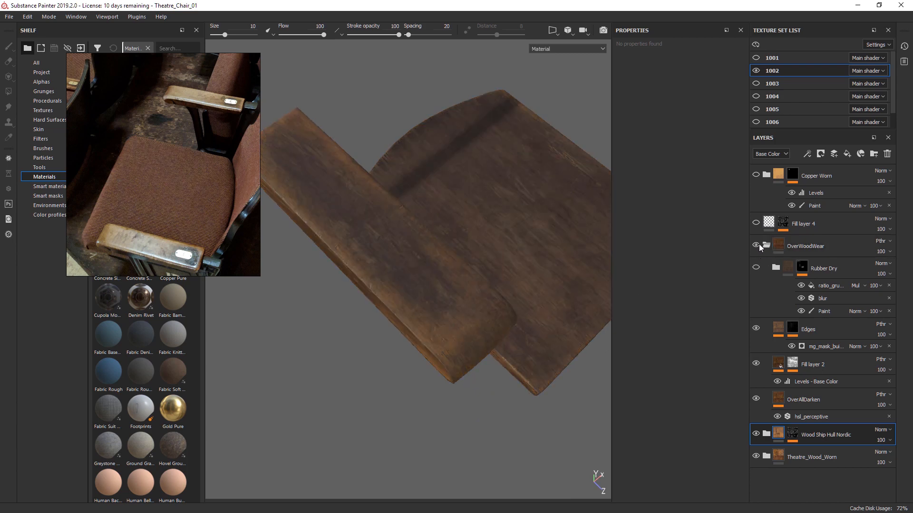
# Inspect the armrest and seat under rotated lighting and turn on Fill layer 4
pyautogui.keyDown('alt'); pyautogui.moveTo(518, 315); pyautogui.dragTo(465, 235); pyautogui.keyUp('alt')
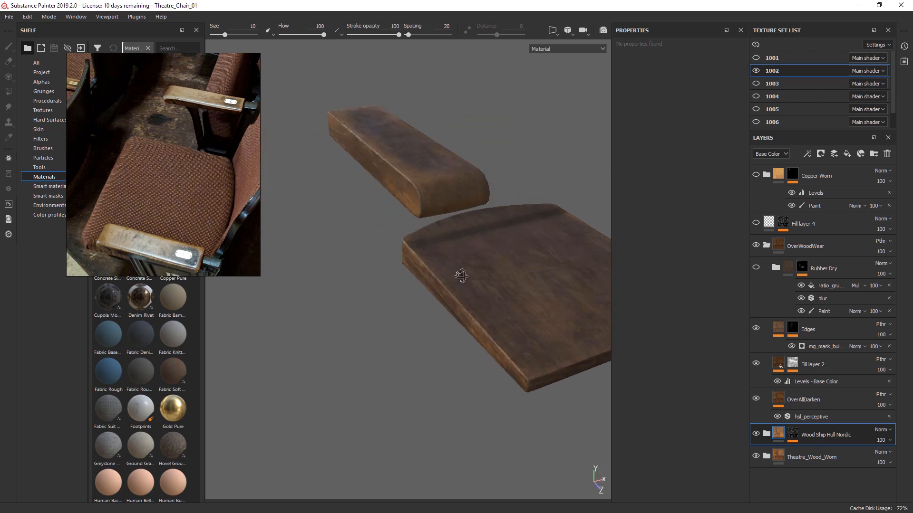
pyautogui.keyDown('shift'); pyautogui.moveTo(465, 235); pyautogui.dragTo(433, 239, button='right'); pyautogui.keyUp('shift')
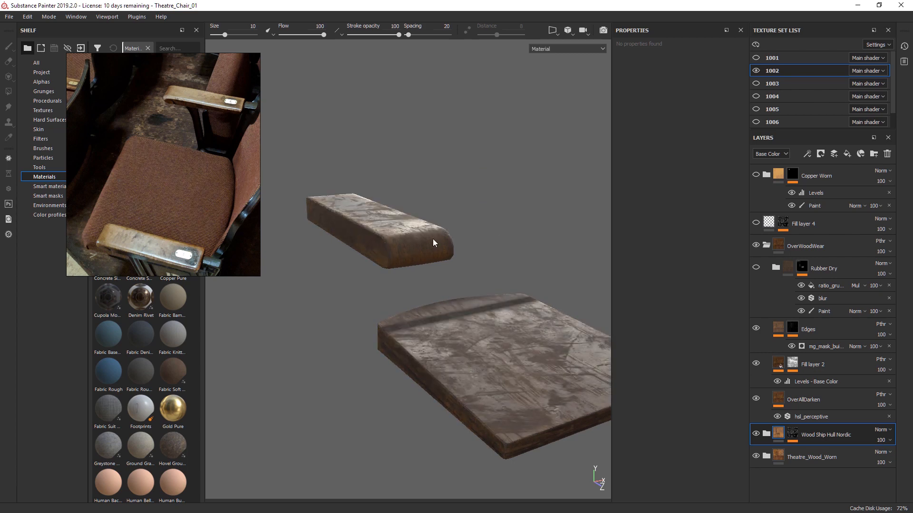
pyautogui.keyDown('alt'); pyautogui.moveTo(432, 238); pyautogui.dragTo(450, 346); pyautogui.keyUp('alt')
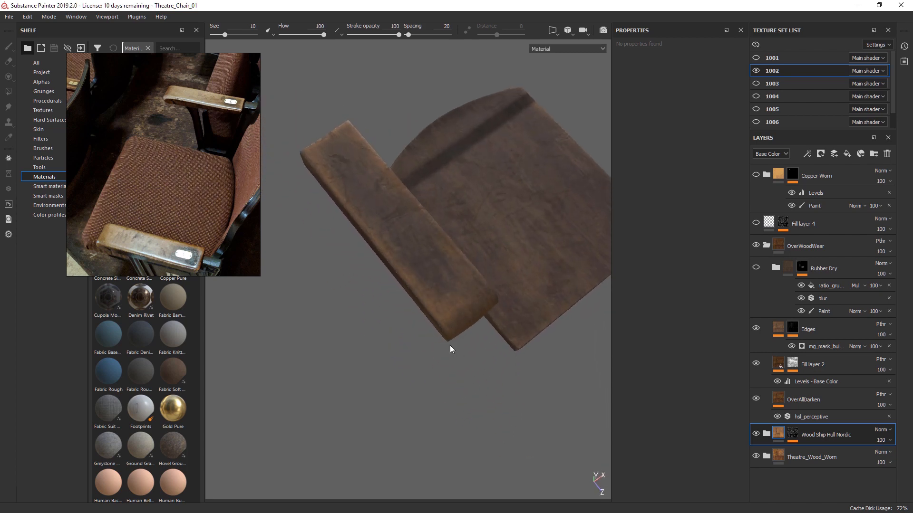
pyautogui.keyDown('shift'); pyautogui.moveTo(450, 345); pyautogui.dragTo(506, 287, button='right'); pyautogui.keyUp('shift')
pyautogui.keyDown('alt'); pyautogui.moveTo(506, 287); pyautogui.dragTo(483, 220); pyautogui.keyUp('alt')
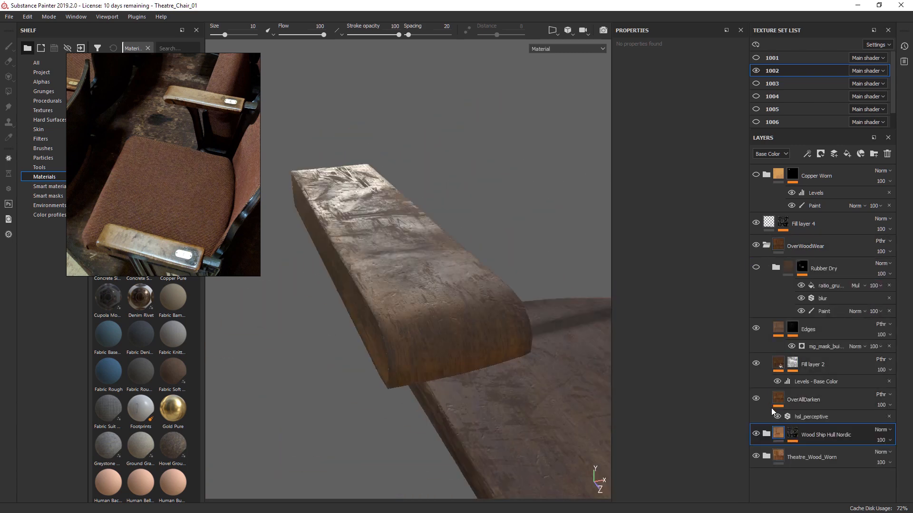
# Hide Fill layer 2 and Edges to isolate OverAllDarken, and inspect its HSL Perceptive filter settings
pyautogui.click(756, 363)
pyautogui.click(756, 328)
pyautogui.click(756, 397)
pyautogui.keyDown('alt'); pyautogui.moveTo(532, 309); pyautogui.dragTo(501, 350); pyautogui.keyUp('alt')
pyautogui.keyDown('shift'); pyautogui.moveTo(501, 350); pyautogui.dragTo(514, 351, button='right'); pyautogui.keyUp('shift')
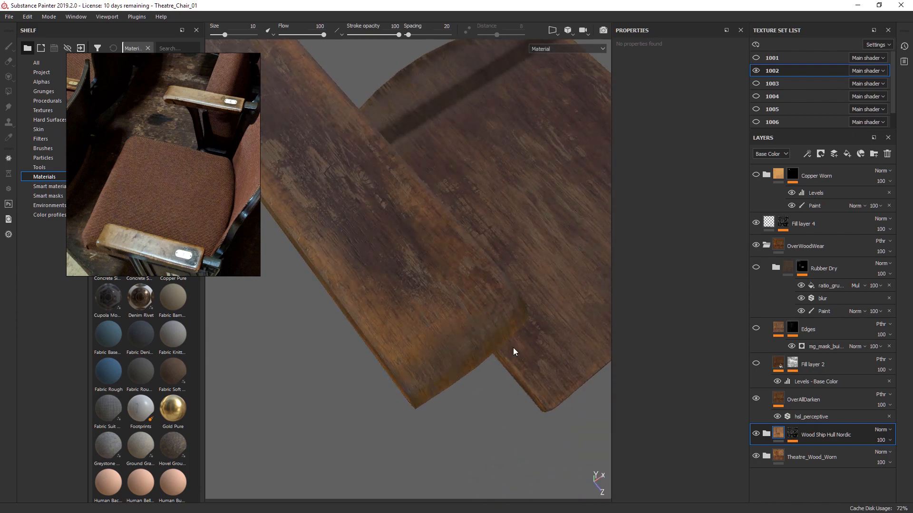
pyautogui.click(810, 403)
pyautogui.click(817, 416)
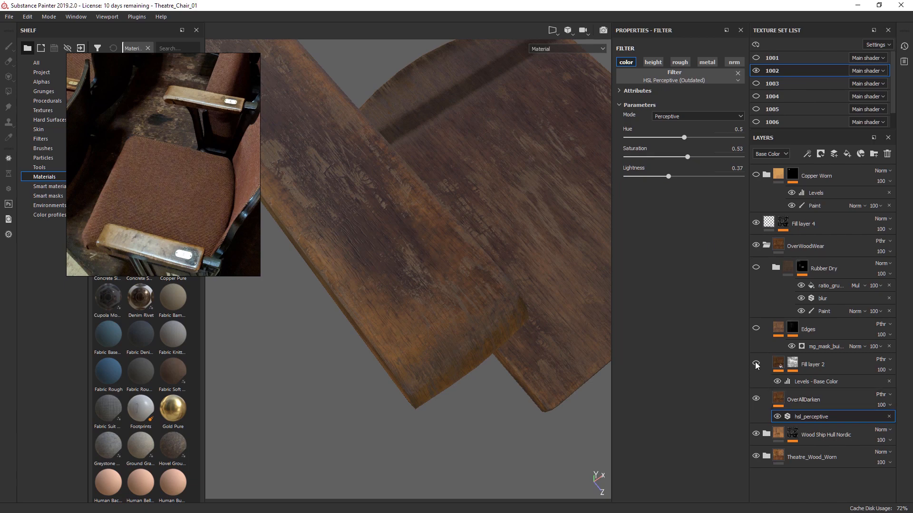
# Turn on Fill layer 2 and examine its mask's grunge_wipe_smudgy_heavy fill and Levels effects
pyautogui.click(792, 364)
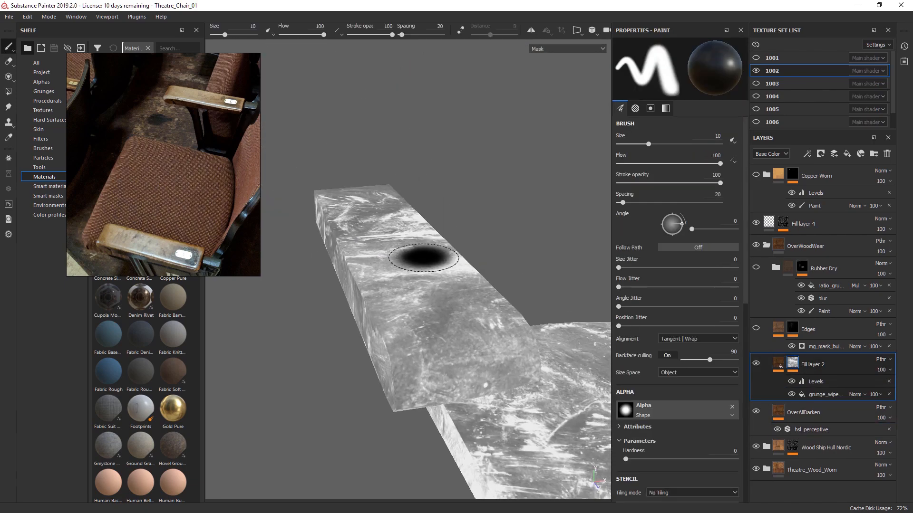
pyautogui.click(820, 395)
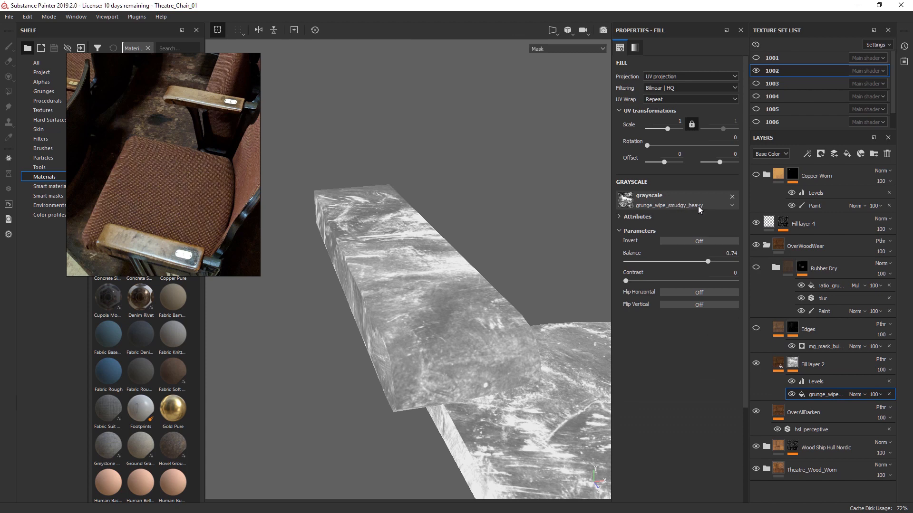
pyautogui.keyDown('alt'); pyautogui.moveTo(537, 309); pyautogui.dragTo(572, 335); pyautogui.keyUp('alt')
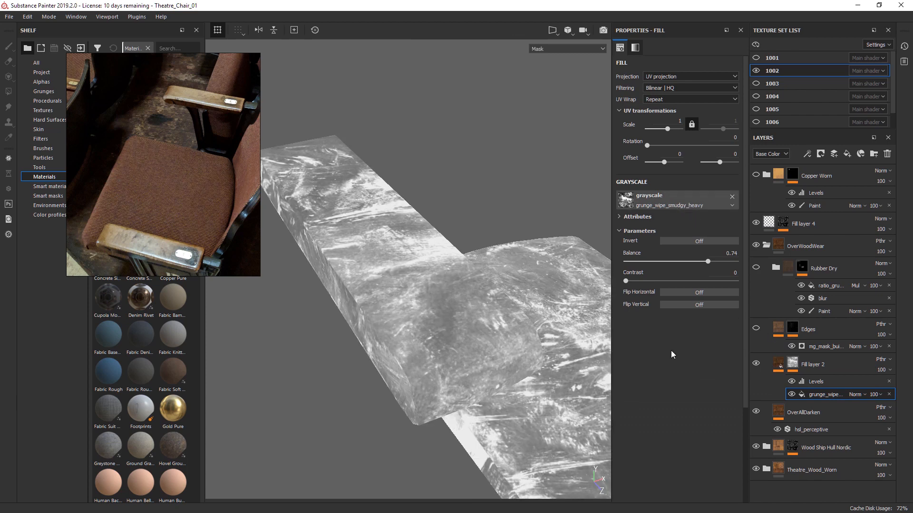
pyautogui.click(818, 382)
pyautogui.keyDown('alt'); pyautogui.moveTo(548, 281); pyautogui.dragTo(560, 297); pyautogui.keyUp('alt')
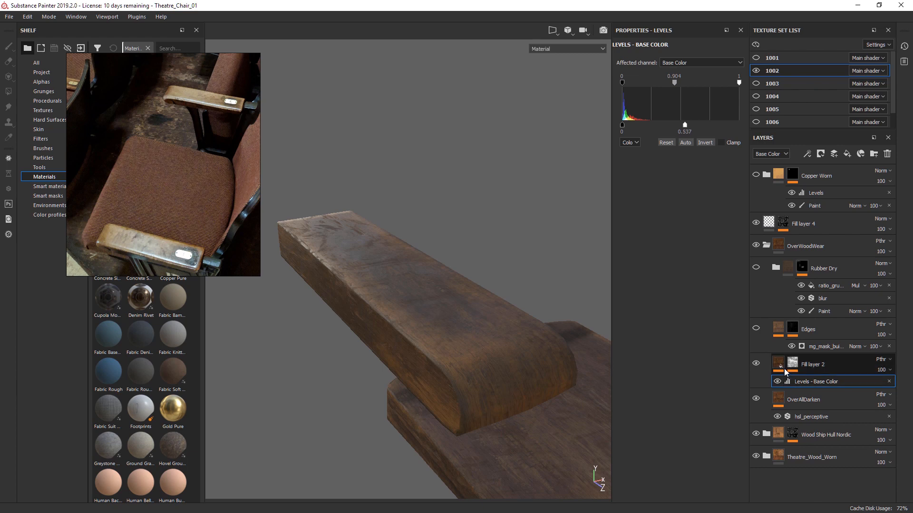
# Open Fill layer 2's material properties and slightly adjust its roughness while checking the armrest
pyautogui.click(779, 366)
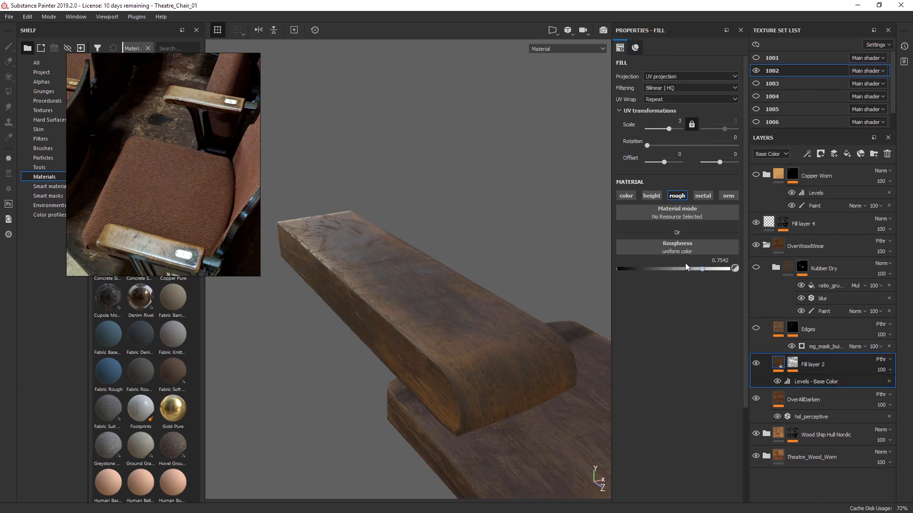
pyautogui.keyDown('alt'); pyautogui.moveTo(498, 316); pyautogui.dragTo(490, 320); pyautogui.keyUp('alt')
pyautogui.moveTo(702, 269); pyautogui.dragTo(706, 273)
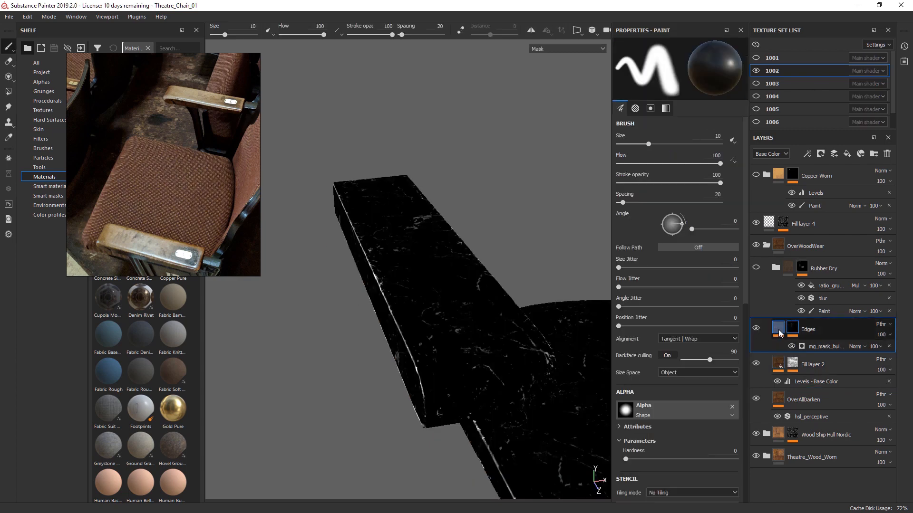
# Turn on the Edges layer and compare its mask with the material along the armrest's edges
pyautogui.click(779, 330)
pyautogui.keyDown('alt'); pyautogui.moveTo(521, 338); pyautogui.dragTo(547, 338); pyautogui.keyUp('alt')
pyautogui.keyDown('alt'); pyautogui.moveTo(547, 339); pyautogui.dragTo(457, 351, button='right'); pyautogui.keyUp('alt')
pyautogui.click(791, 333)
pyautogui.keyDown('alt'); pyautogui.moveTo(554, 324); pyautogui.dragTo(471, 303); pyautogui.keyUp('alt')
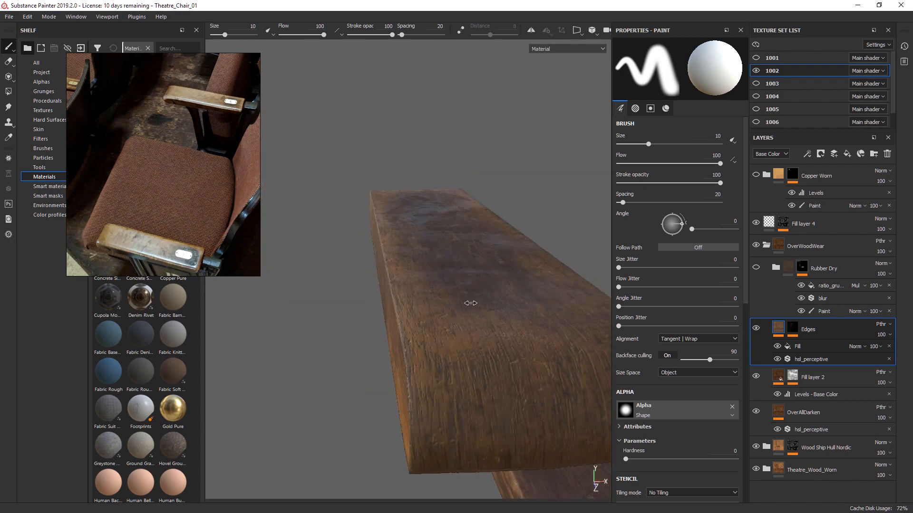
pyautogui.keyDown('shift'); pyautogui.moveTo(470, 303); pyautogui.dragTo(430, 309, button='right'); pyautogui.keyUp('shift')
pyautogui.keyDown('alt'); pyautogui.moveTo(430, 309); pyautogui.dragTo(489, 321); pyautogui.keyUp('alt')
pyautogui.keyDown('shift'); pyautogui.moveTo(490, 321); pyautogui.dragTo(514, 329, button='right'); pyautogui.keyUp('shift')
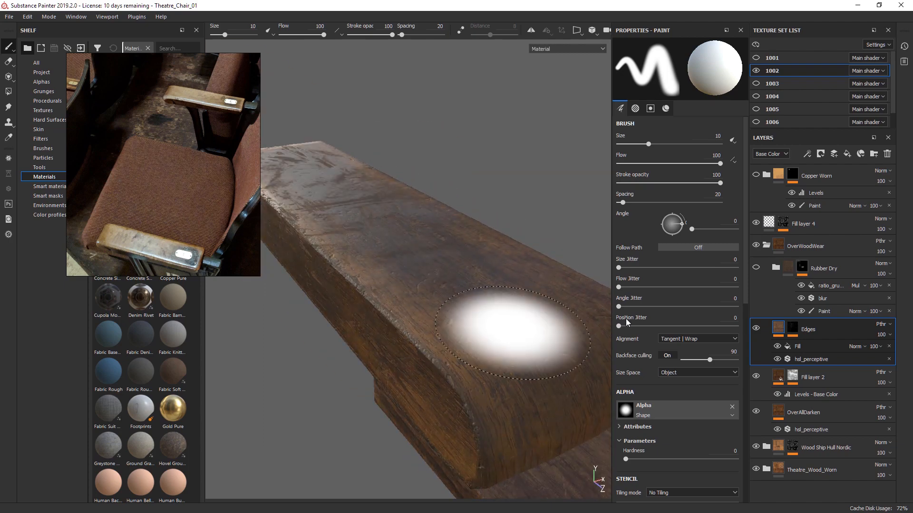
# Open the Fill effect of the Edges layer and preview the armrest in the Base Color channel
pyautogui.click(785, 347)
pyautogui.press('c')
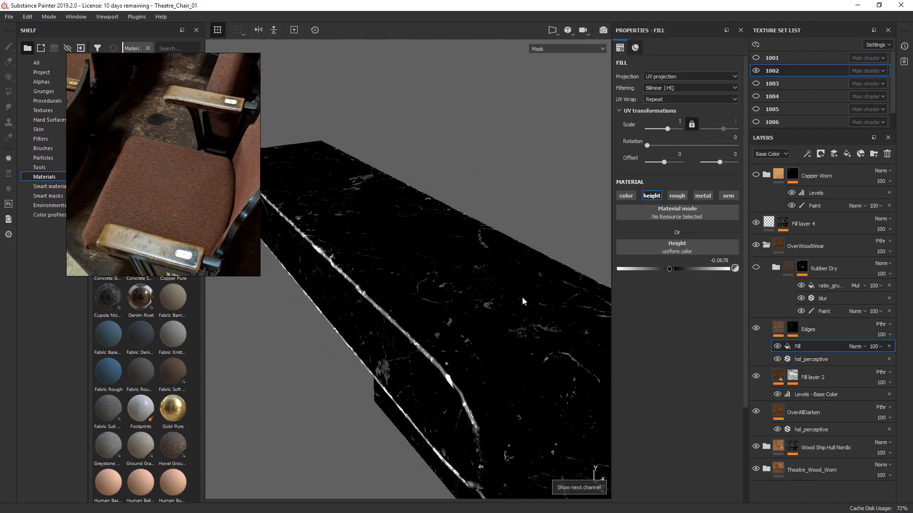
pyautogui.press('c')
pyautogui.keyDown('alt'); pyautogui.moveTo(512, 295); pyautogui.dragTo(512, 302); pyautogui.keyUp('alt')
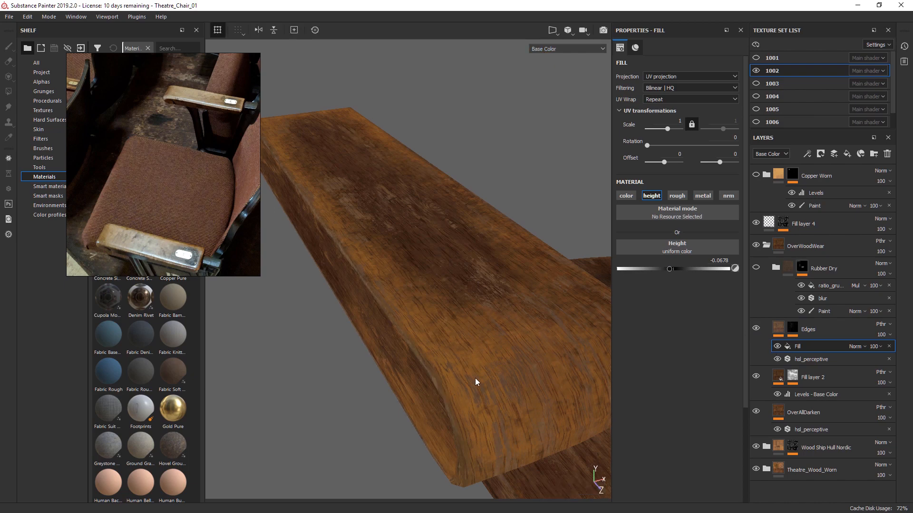
# Return to the material view and toggle the Edges layer to compare the armrest's long edge
pyautogui.click(756, 328)
pyautogui.keyDown('alt'); pyautogui.moveTo(489, 302); pyautogui.dragTo(585, 288); pyautogui.keyUp('alt')
pyautogui.press('m')
pyautogui.click(755, 328)
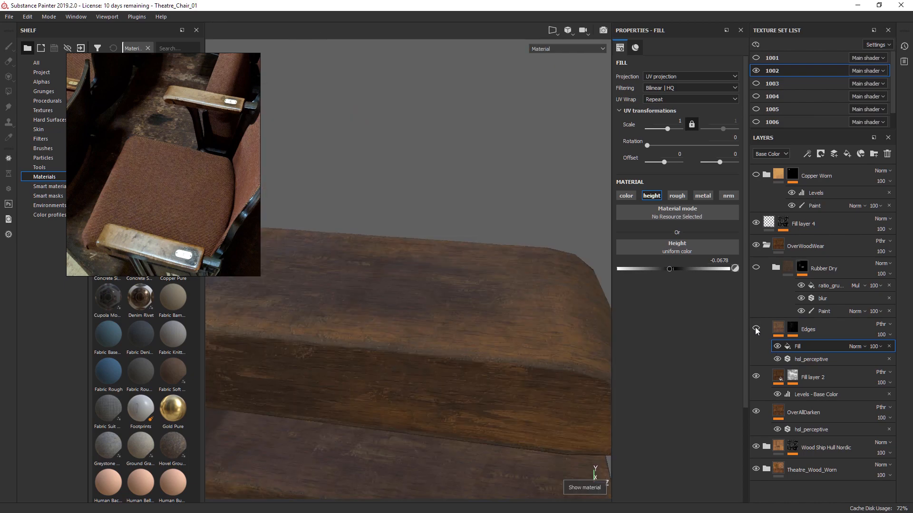
pyautogui.click(756, 328)
# Inspect the HSL Perceptive filter and the Fill height settings of the Edges layer
pyautogui.click(781, 328)
pyautogui.click(803, 357)
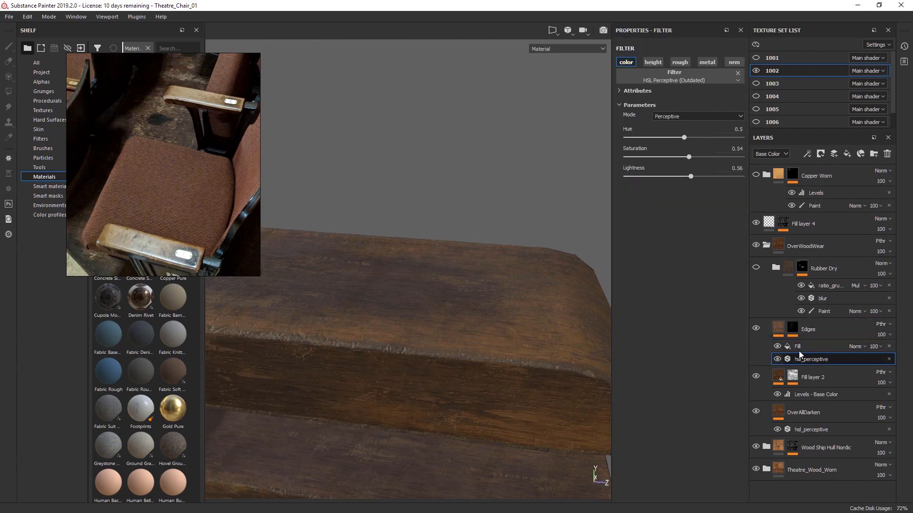
pyautogui.click(806, 348)
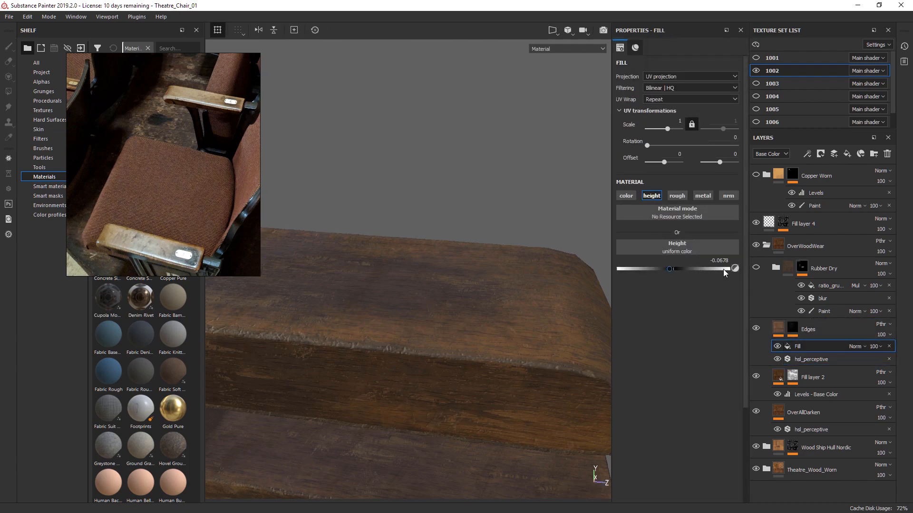
# Turn on the Copper Worn folder and bring the armrest's metal plate into close view
pyautogui.keyDown('alt'); pyautogui.moveTo(593, 309); pyautogui.dragTo(485, 319); pyautogui.keyUp('alt')
pyautogui.click(763, 178)
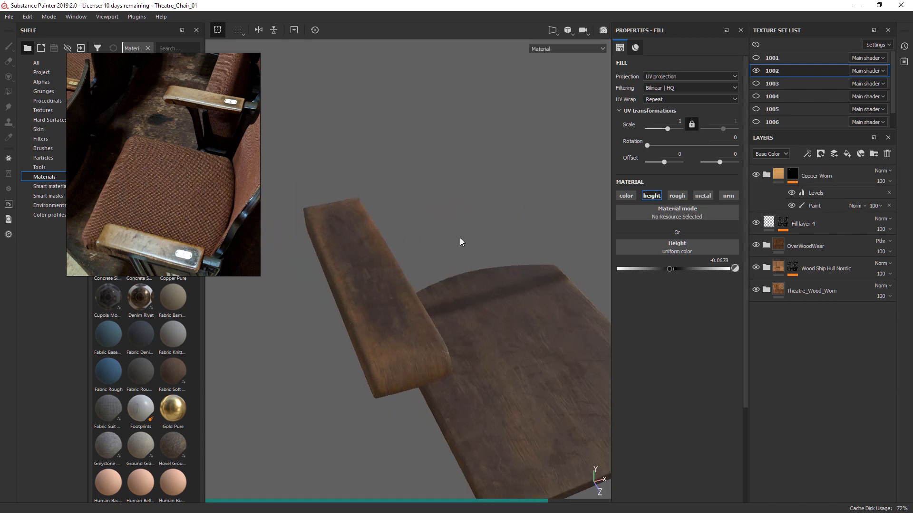
pyautogui.keyDown('alt'); pyautogui.moveTo(358, 247); pyautogui.dragTo(443, 286); pyautogui.keyUp('alt')
pyautogui.keyDown('alt'); pyautogui.moveTo(443, 286); pyautogui.dragTo(314, 268, button='right'); pyautogui.keyUp('alt')
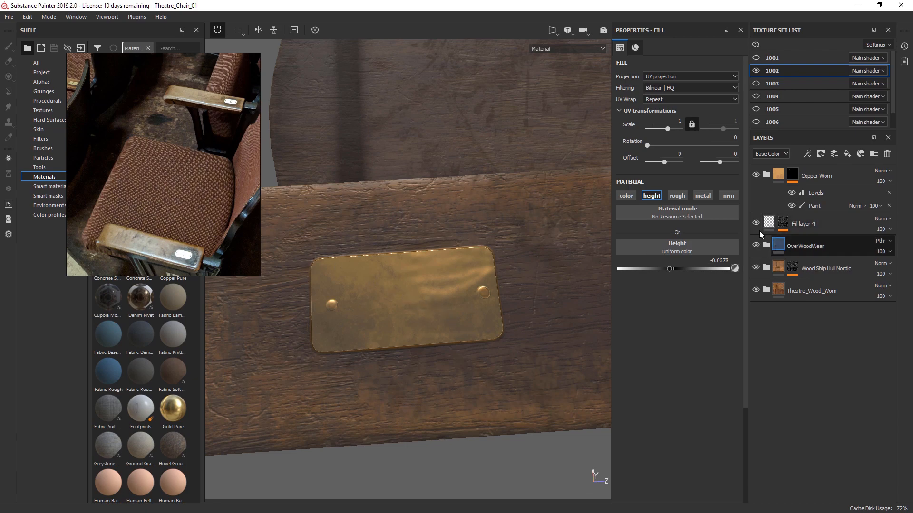
# Preview the Copper Worn folder's mask on the plate, return to the material view, and expand the folder
pyautogui.moveTo(452, 335)
pyautogui.keyDown('alt'); pyautogui.mouseDown()
pyautogui.moveTo(415, 287)
pyautogui.moveTo(435, 275)
pyautogui.mouseUp(); pyautogui.keyUp('alt')
pyautogui.click(789, 179)
pyautogui.keyDown('alt'); pyautogui.click(789, 179); pyautogui.keyUp('alt')
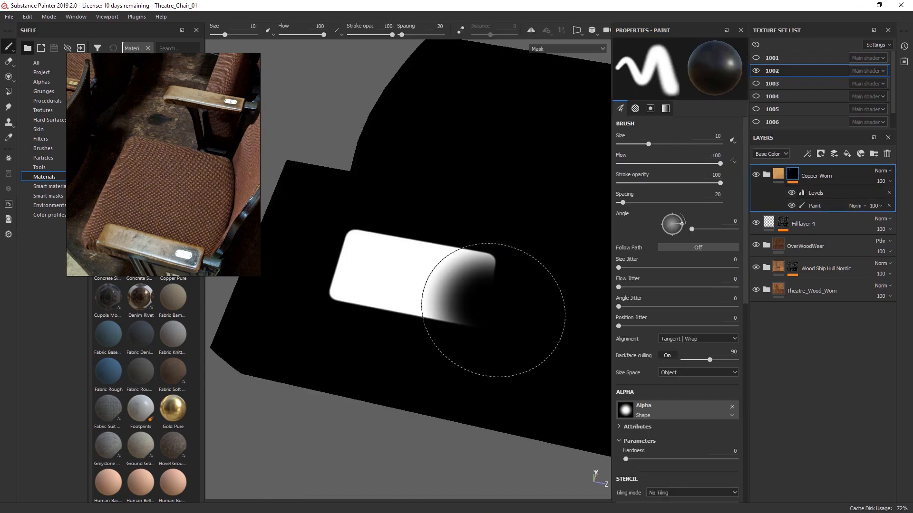
pyautogui.click(777, 182)
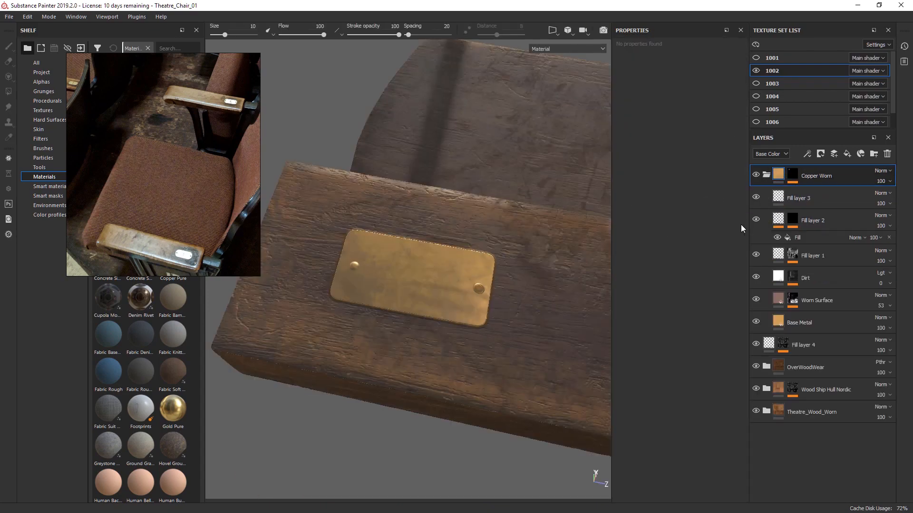
# Hide the Copper Worn layers above Base Metal, inspect the base fill, and turn Worn Surface back on to check its fill
pyautogui.click(757, 200)
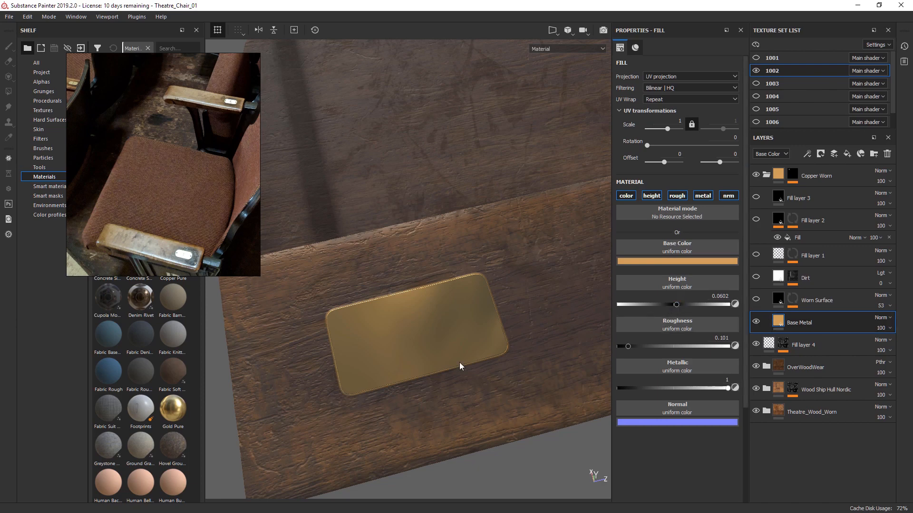
pyautogui.keyDown('alt'); pyautogui.moveTo(460, 367); pyautogui.dragTo(495, 319); pyautogui.keyUp('alt')
pyautogui.click(780, 301)
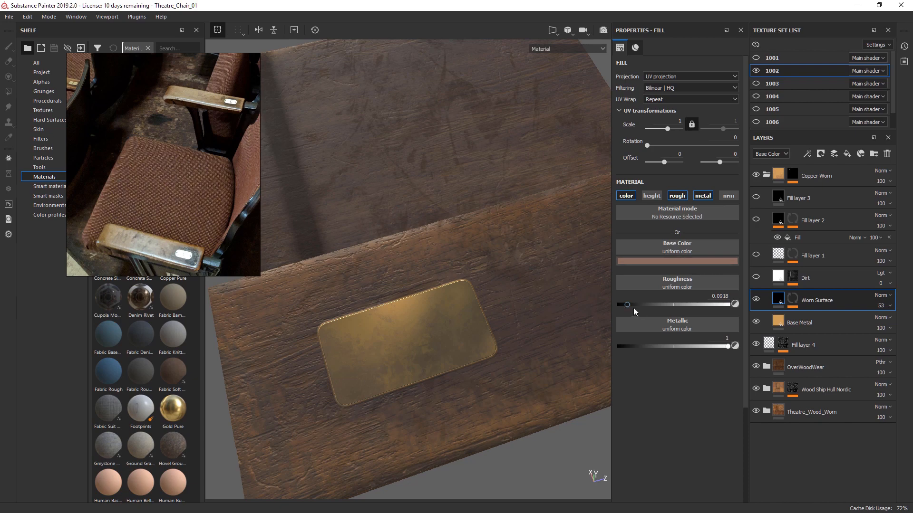
# Turn on Dirt and Fill layer 1 on the plate, and compare Fill layer 1's mask with its height fill
pyautogui.keyDown('alt'); pyautogui.moveTo(481, 377); pyautogui.dragTo(476, 304); pyautogui.keyUp('alt')
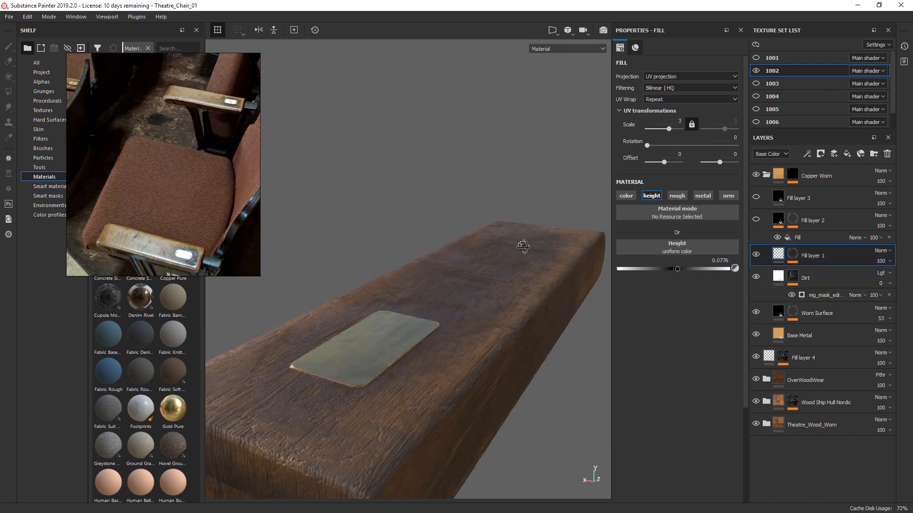
pyautogui.keyDown('alt'); pyautogui.moveTo(523, 246); pyautogui.dragTo(485, 287); pyautogui.keyUp('alt')
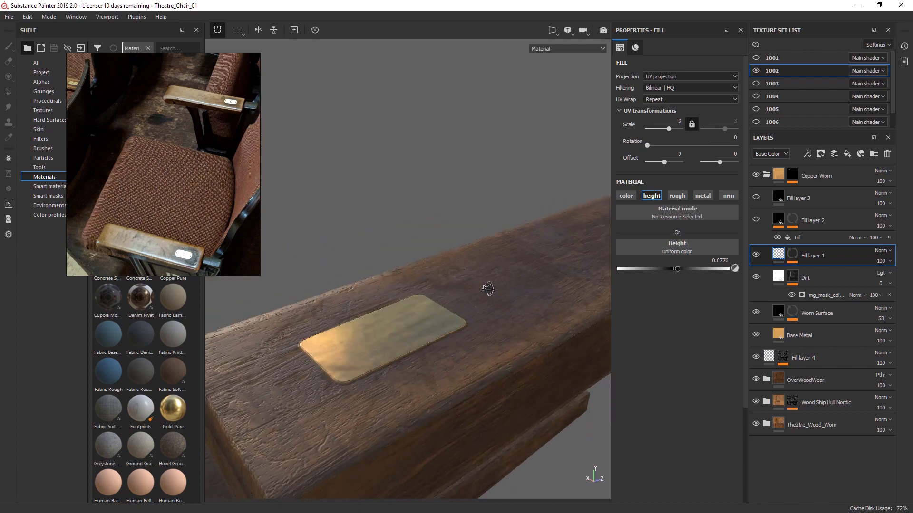
pyautogui.doubleClick(802, 257)
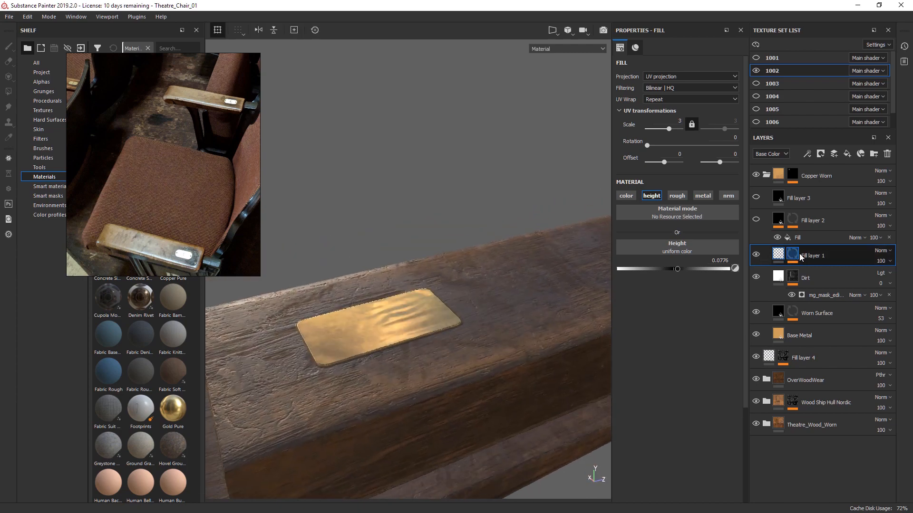
pyautogui.keyDown('alt'); pyautogui.click(795, 255); pyautogui.keyUp('alt')
pyautogui.click(792, 273)
pyautogui.click(792, 273)
pyautogui.click(779, 253)
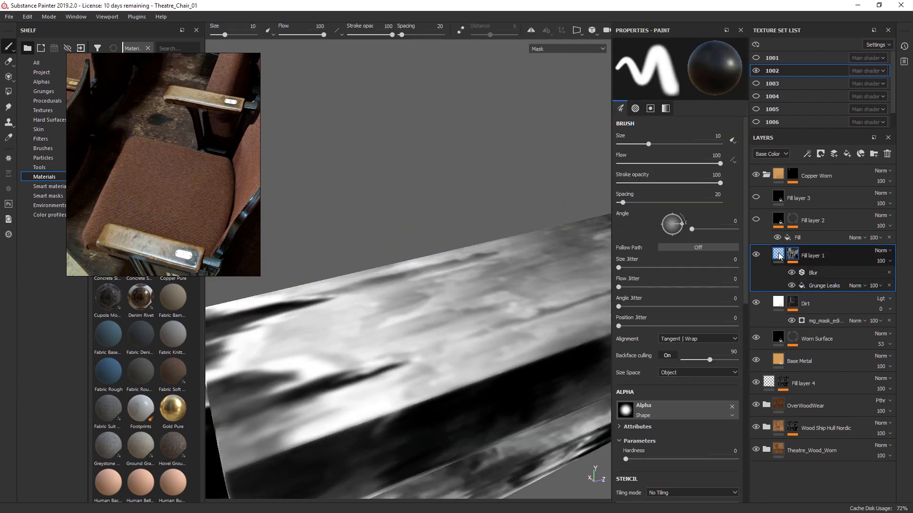
# Turn on Fill layer 2, preview its mask at the plate's screws, and inspect its roughness and metallic fill
pyautogui.click(756, 219)
pyautogui.keyDown('alt'); pyautogui.moveTo(530, 259); pyautogui.dragTo(589, 257); pyautogui.keyUp('alt')
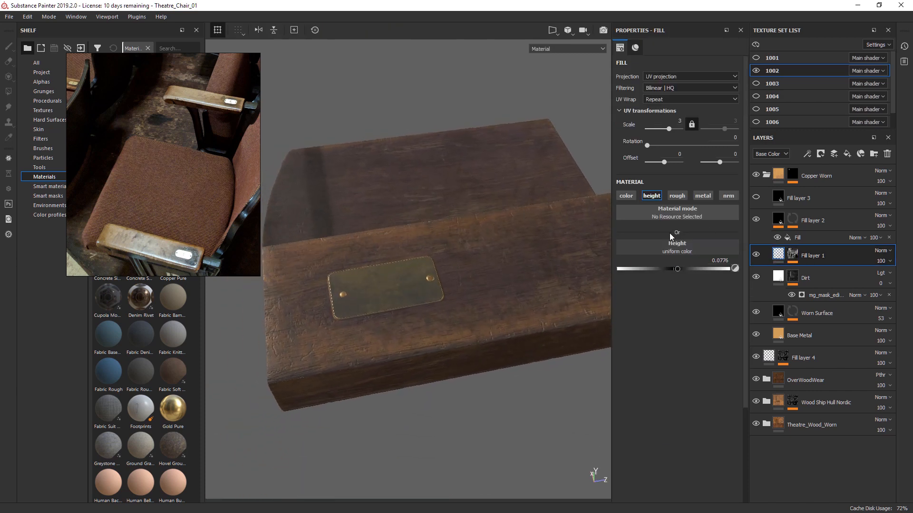
pyautogui.keyDown('alt'); pyautogui.click(792, 220); pyautogui.keyUp('alt')
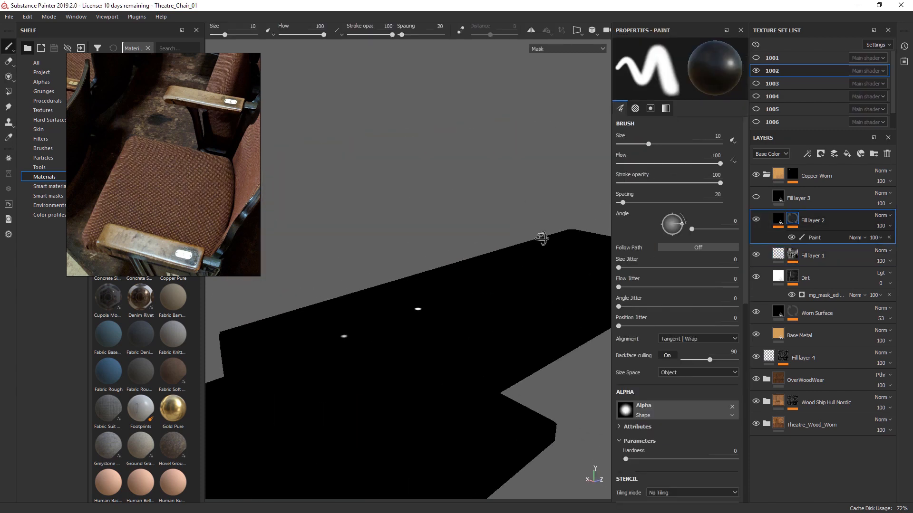
pyautogui.click(780, 221)
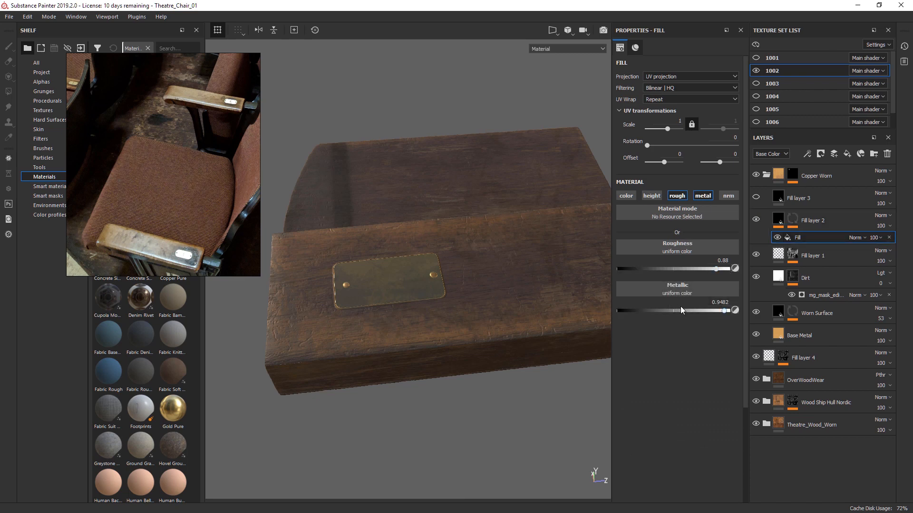
pyautogui.keyDown('alt'); pyautogui.moveTo(485, 300); pyautogui.dragTo(470, 345); pyautogui.keyUp('alt')
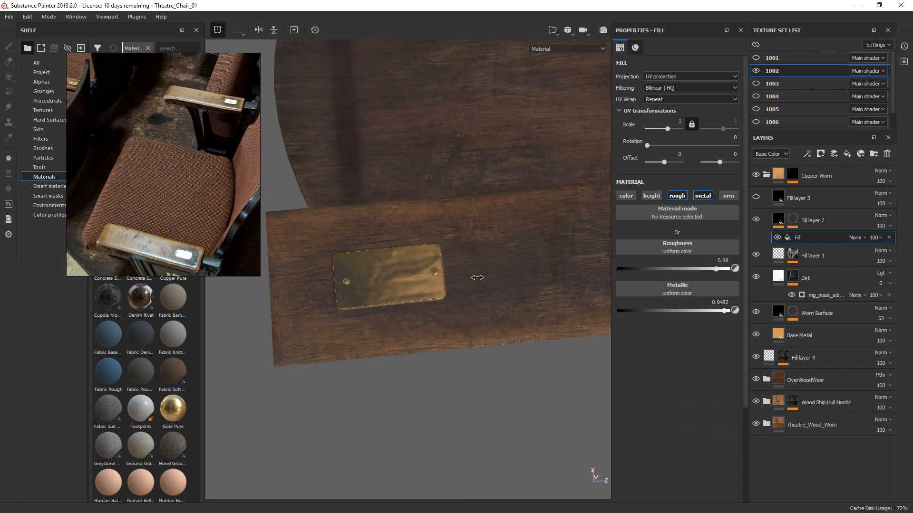
# Turn on Fill layer 3, check its roughness on the plate under rotated lighting, and collapse the Copper Worn folder
pyautogui.click(808, 198)
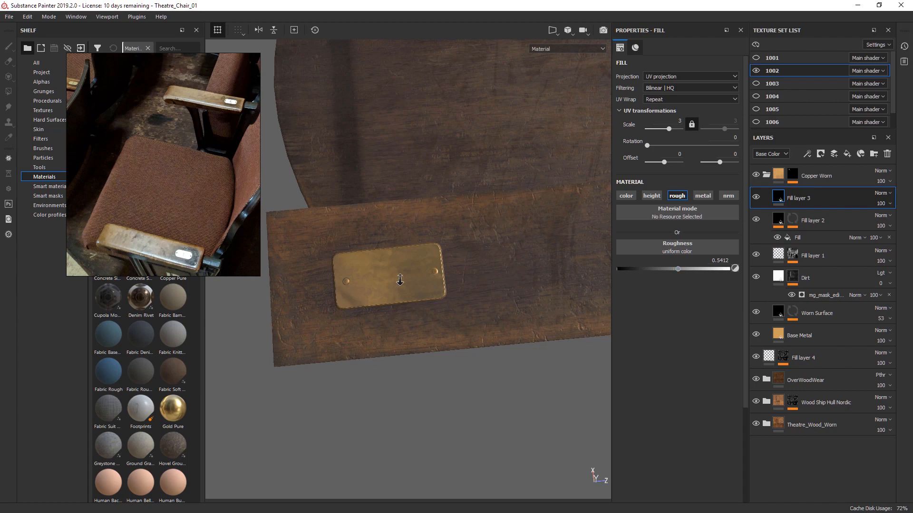
pyautogui.keyDown('alt'); pyautogui.moveTo(399, 279); pyautogui.dragTo(351, 202); pyautogui.keyUp('alt')
pyautogui.keyDown('shift'); pyautogui.moveTo(363, 223); pyautogui.dragTo(408, 224, button='right'); pyautogui.keyUp('shift')
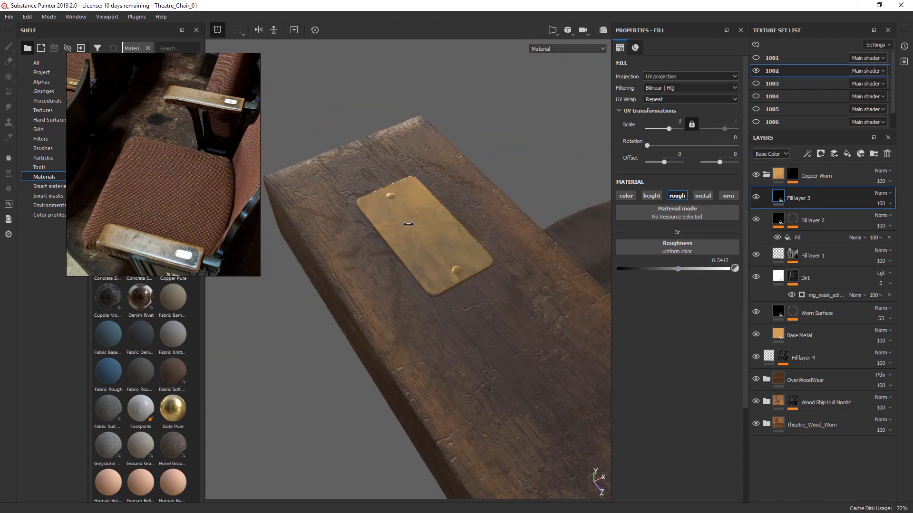
pyautogui.click(766, 175)
# Show texture set 1001 and examine the wooden backrest together with the armrest and seat base
pyautogui.keyDown('alt'); pyautogui.moveTo(488, 271); pyautogui.dragTo(470, 281); pyautogui.keyUp('alt')
pyautogui.click(811, 221)
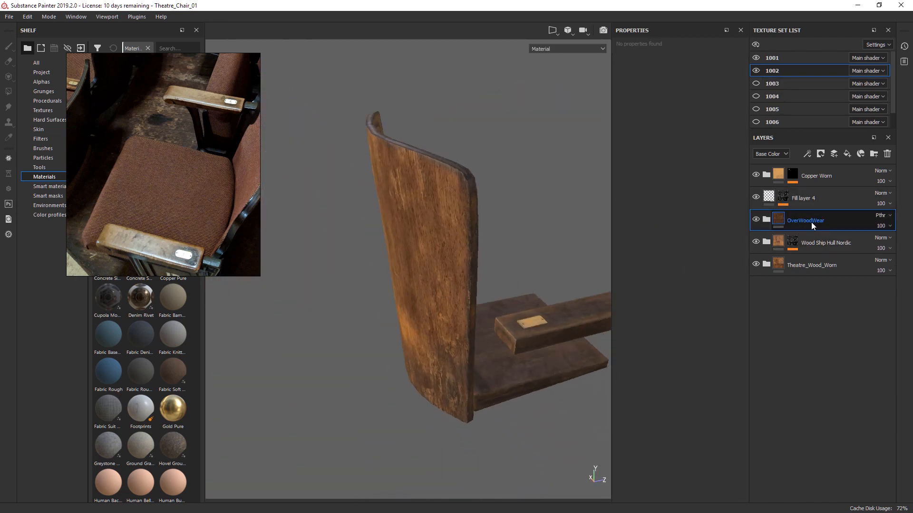
pyautogui.keyDown('alt'); pyautogui.moveTo(561, 222); pyautogui.dragTo(536, 227); pyautogui.keyUp('alt')
pyautogui.keyDown('alt'); pyautogui.moveTo(425, 223); pyautogui.dragTo(287, 244); pyautogui.keyUp('alt')
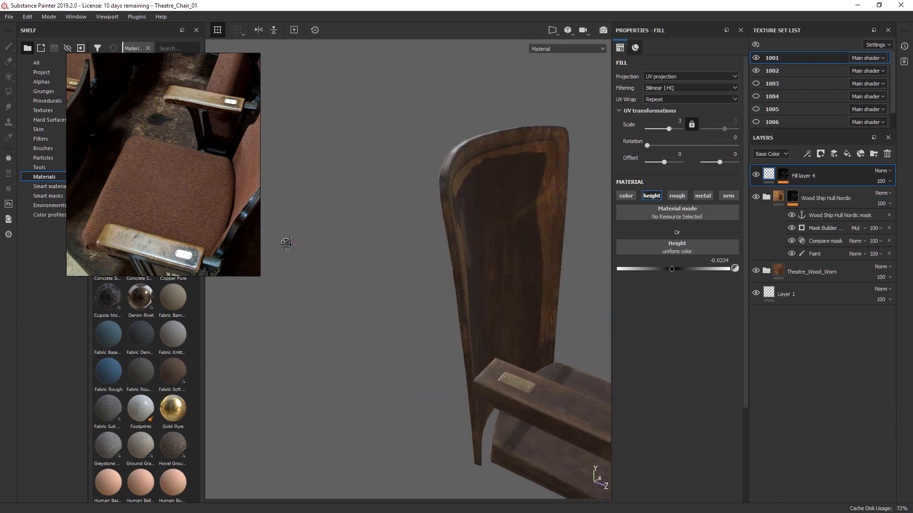
pyautogui.keyDown('alt'); pyautogui.moveTo(483, 237); pyautogui.dragTo(381, 252); pyautogui.keyUp('alt')
# Show texture set 1003 and examine the backrest fabric and the metal rod under rotated lighting
pyautogui.click(756, 84)
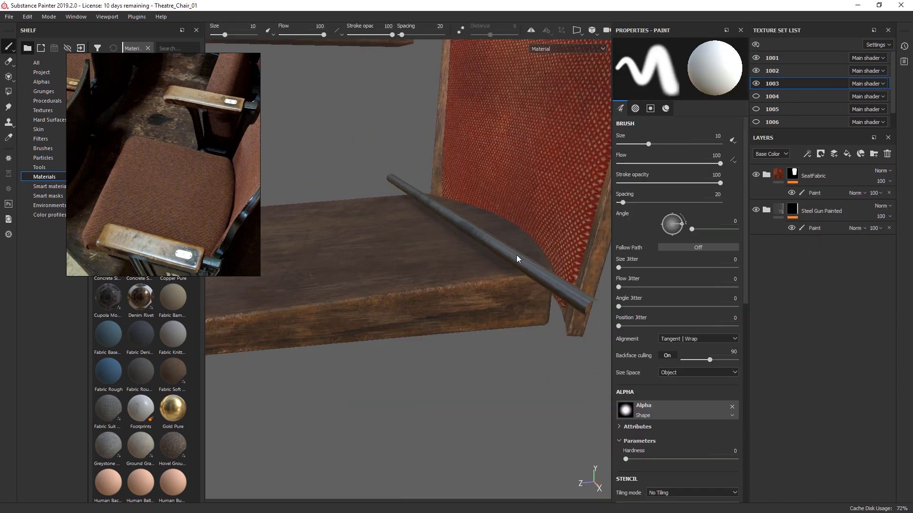
pyautogui.moveTo(516, 255)
pyautogui.keyDown('alt'); pyautogui.mouseDown()
pyautogui.moveTo(503, 252)
pyautogui.moveTo(534, 258)
pyautogui.mouseUp(); pyautogui.keyUp('alt')
pyautogui.keyDown('shift'); pyautogui.moveTo(534, 259); pyautogui.dragTo(571, 259, button='right'); pyautogui.keyUp('shift')
# Show the remaining texture sets and examine the complete chair from the side, the front and above
pyautogui.keyDown('alt'); pyautogui.moveTo(546, 286); pyautogui.dragTo(588, 343); pyautogui.keyUp('alt')
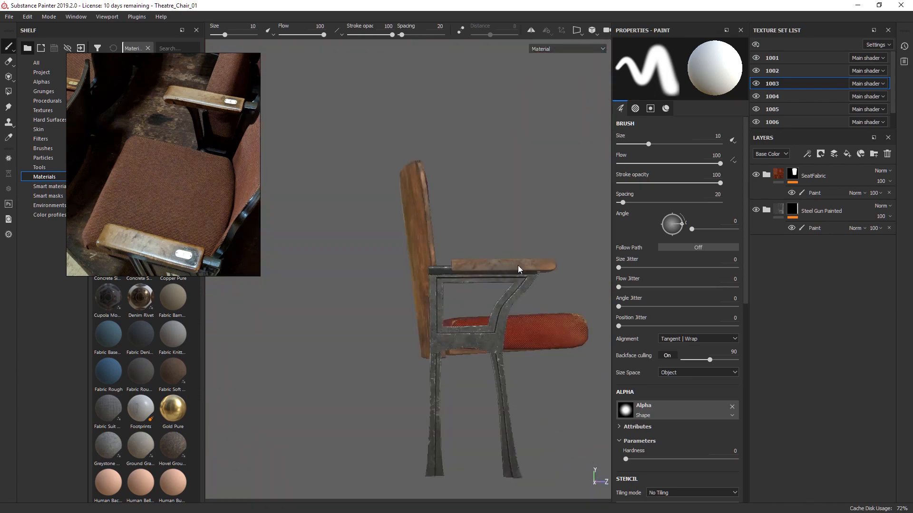
pyautogui.keyDown('alt'); pyautogui.moveTo(481, 310); pyautogui.dragTo(354, 299); pyautogui.keyUp('alt')
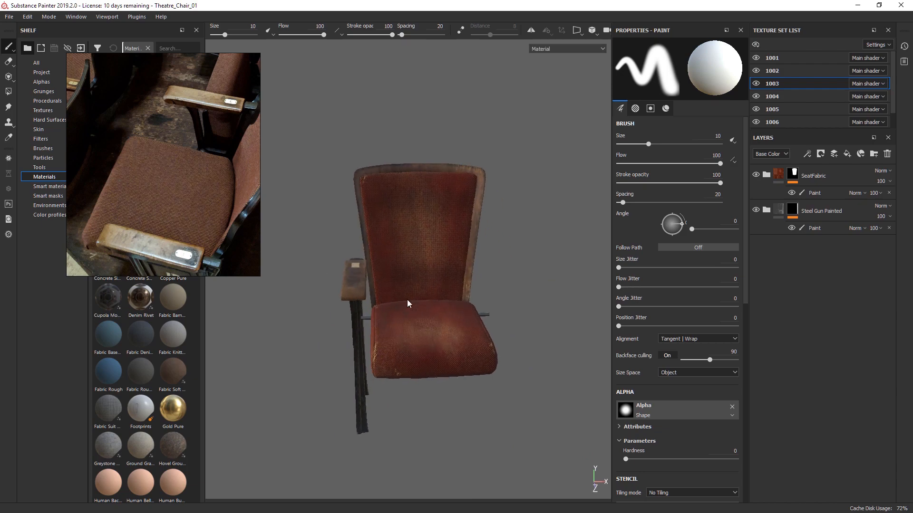
pyautogui.keyDown('alt'); pyautogui.moveTo(497, 311); pyautogui.dragTo(326, 287); pyautogui.keyUp('alt')
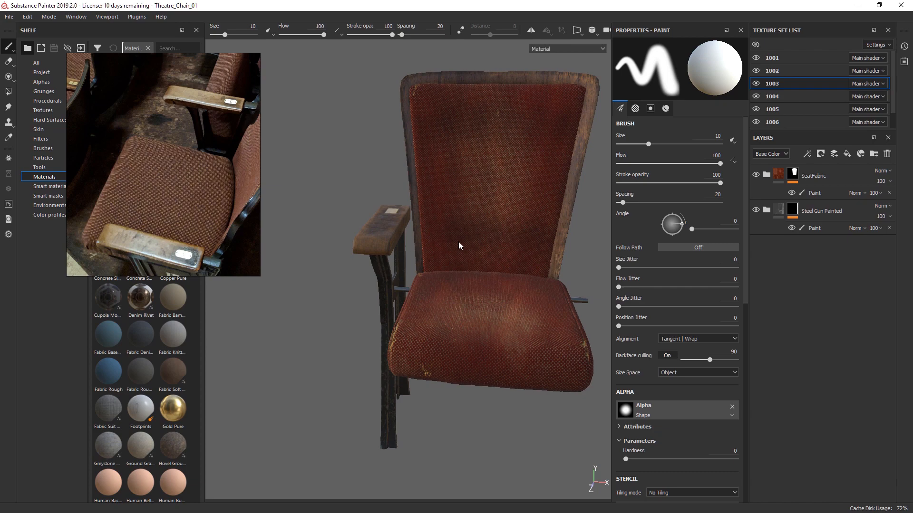
pyautogui.keyDown('alt'); pyautogui.moveTo(546, 340); pyautogui.dragTo(303, 367); pyautogui.keyUp('alt')
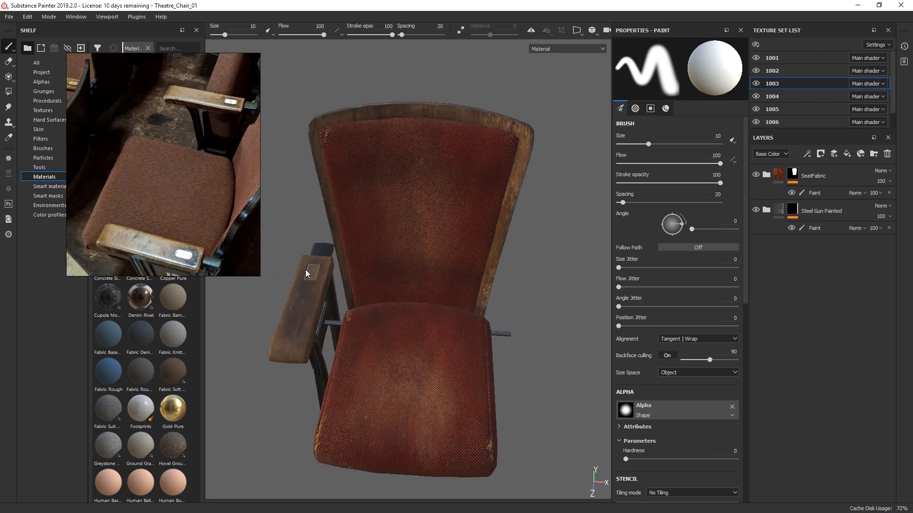
pyautogui.keyDown('alt'); pyautogui.moveTo(418, 318); pyautogui.dragTo(462, 257); pyautogui.keyUp('alt')
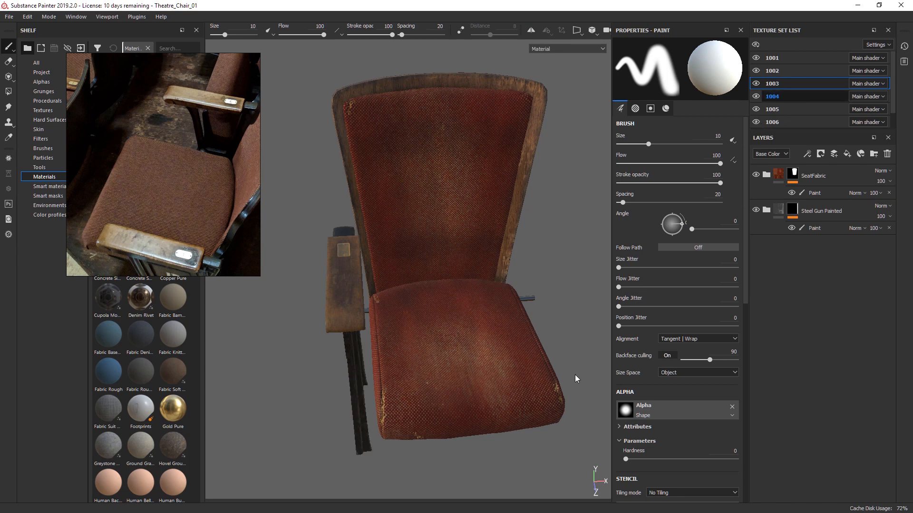
# Isolate texture set 1004 and bring the seat cushion and its Theatre_Seat layers into view
pyautogui.keyDown('alt'); pyautogui.moveTo(419, 319); pyautogui.dragTo(468, 352, button='right'); pyautogui.keyUp('alt')
pyautogui.keyDown('alt'); pyautogui.moveTo(468, 352); pyautogui.dragTo(543, 293); pyautogui.keyUp('alt')
pyautogui.hotkey('alt', 'q')
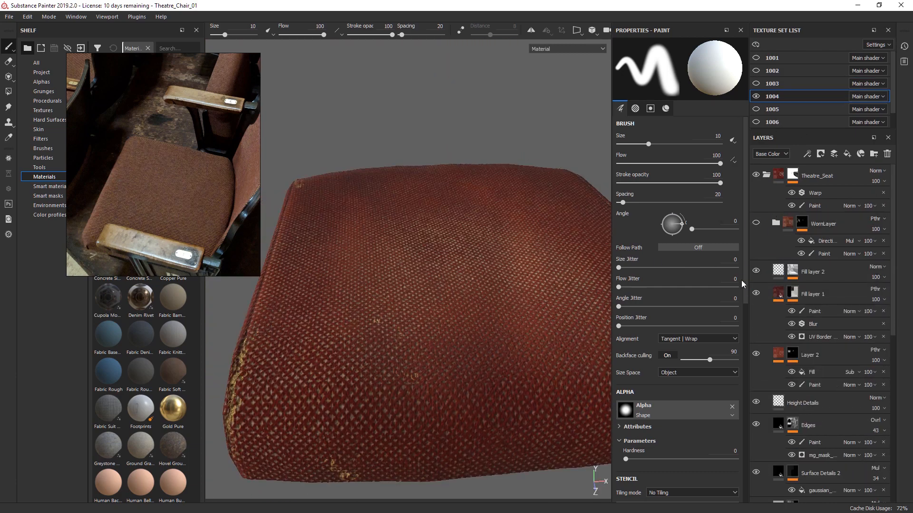
# Hide the Theatre_Seat layers above SeatStuffing so that only the cushion's stuffing material is shown
pyautogui.click(756, 294)
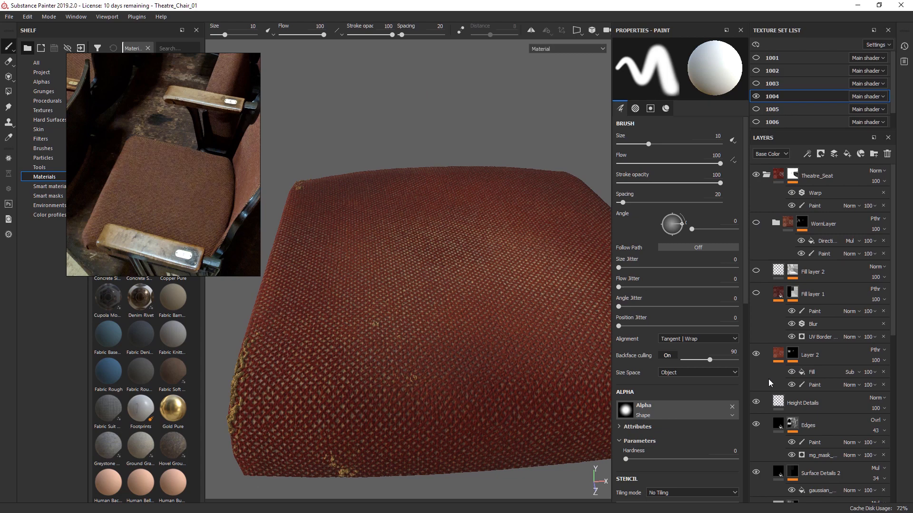
pyautogui.click(756, 354)
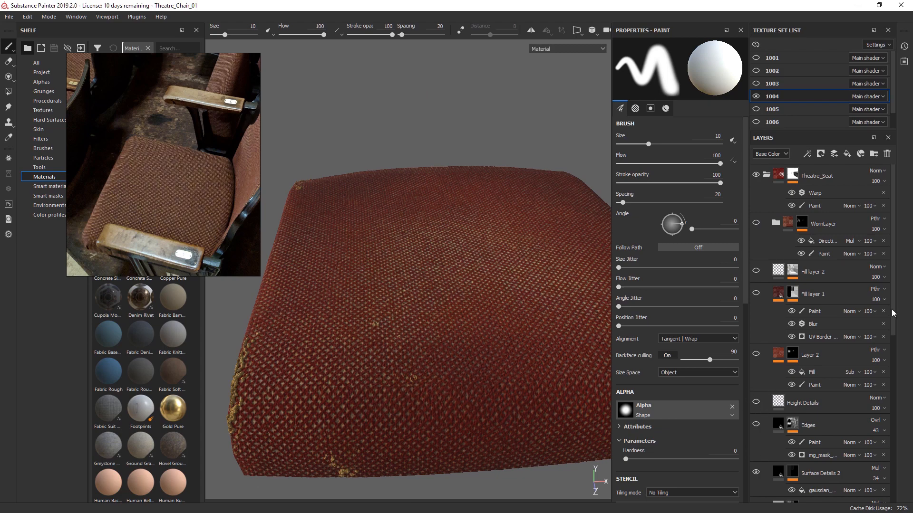
pyautogui.scroll(-5, 893, 312)
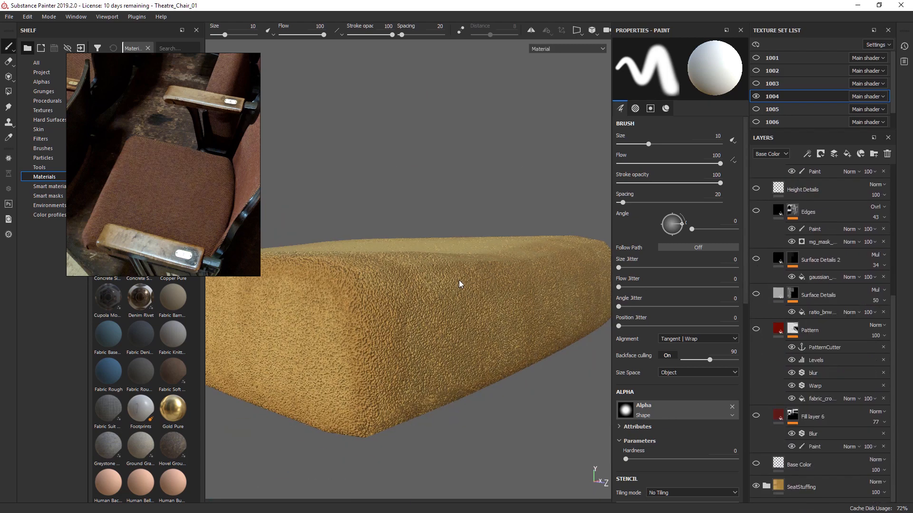
pyautogui.moveTo(459, 284)
pyautogui.keyDown('alt'); pyautogui.mouseDown()
pyautogui.moveTo(432, 293)
pyautogui.moveTo(463, 300)
pyautogui.mouseUp(); pyautogui.keyUp('alt')
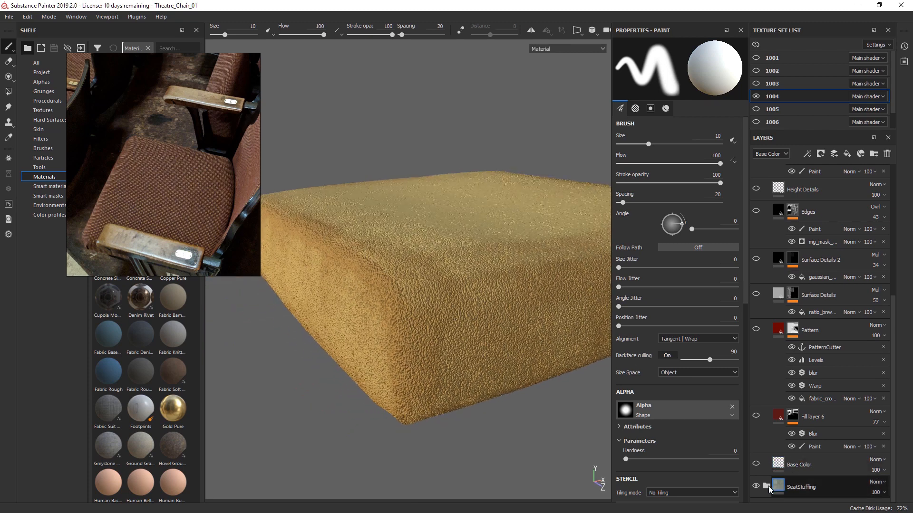
# Expand SeatStuffing, isolate Fill layer 3 to inspect its color and roughness, and turn on Layer 3 to check its HSL Perceptive filter
pyautogui.click(767, 486)
pyautogui.scroll(-3, 891, 382)
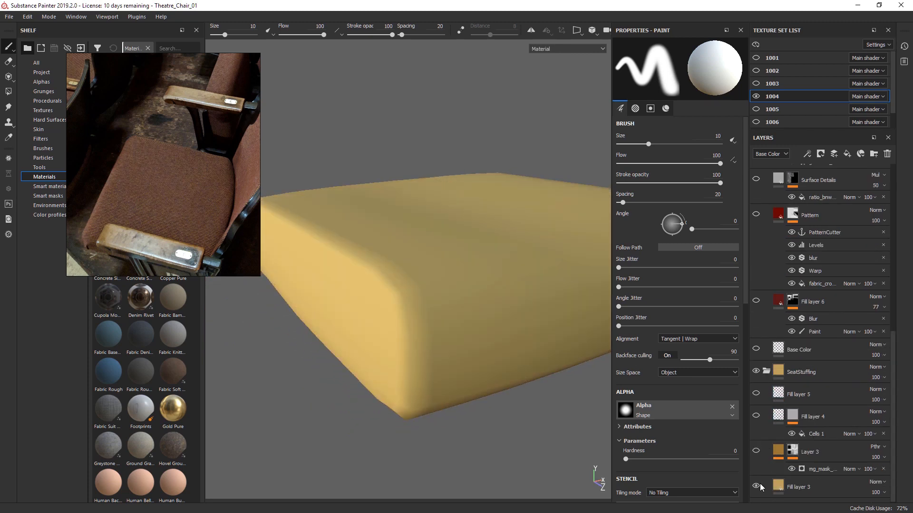
pyautogui.click(778, 487)
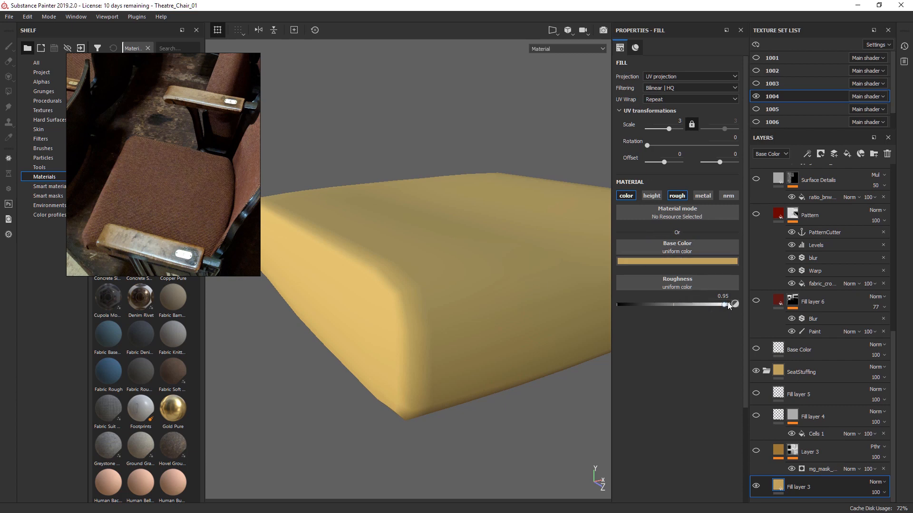
pyautogui.moveTo(489, 324)
pyautogui.keyDown('alt'); pyautogui.mouseDown()
pyautogui.moveTo(542, 238)
pyautogui.moveTo(401, 306)
pyautogui.moveTo(366, 342)
pyautogui.moveTo(507, 404)
pyautogui.moveTo(505, 322)
pyautogui.mouseUp(); pyautogui.keyUp('alt')
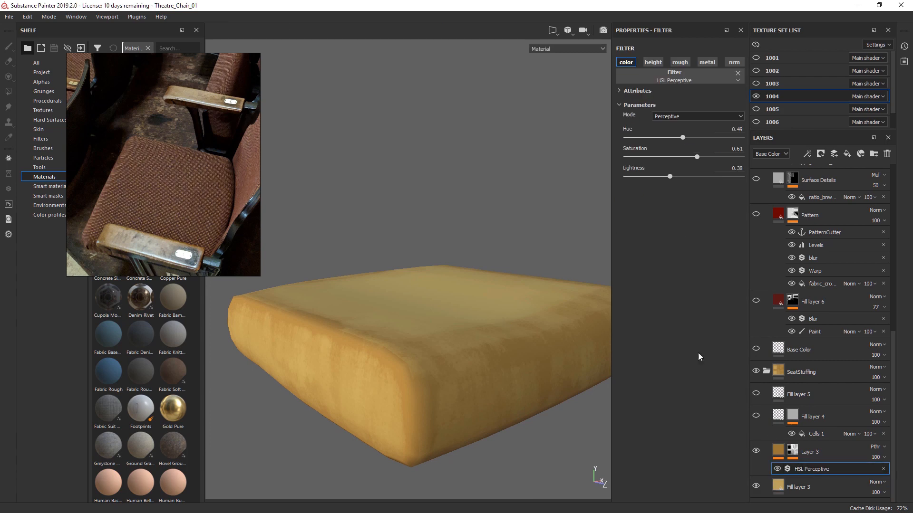
pyautogui.keyDown('alt'); pyautogui.moveTo(495, 291); pyautogui.dragTo(495, 362); pyautogui.keyUp('alt')
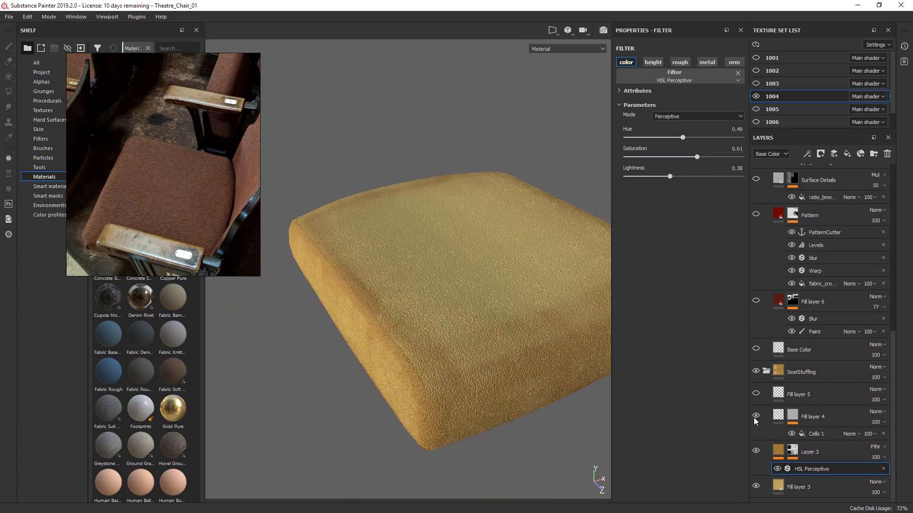
# Test different height values on Fill layer 4 of the stuffing, and turn on Fill layer 5 to inspect its height
pyautogui.click(777, 417)
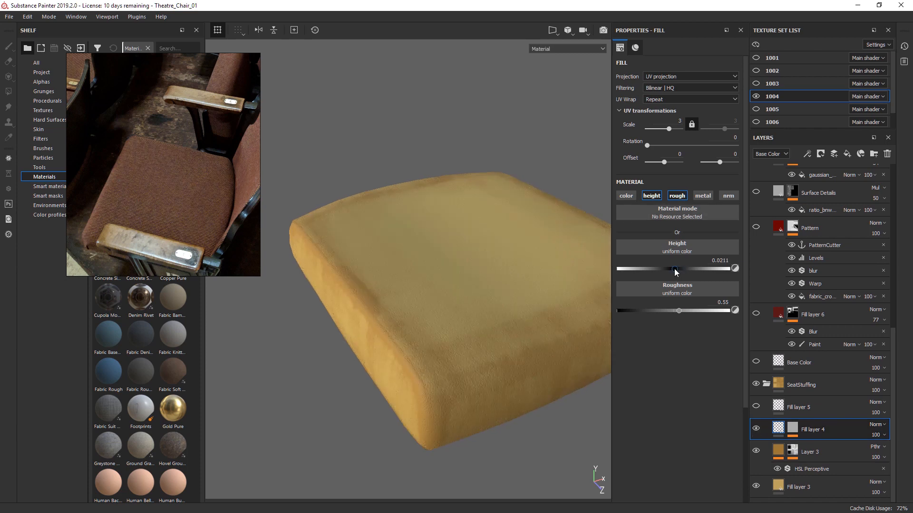
pyautogui.moveTo(681, 271); pyautogui.dragTo(698, 269)
pyautogui.keyDown('alt'); pyautogui.moveTo(508, 366); pyautogui.dragTo(519, 341); pyautogui.keyUp('alt')
pyautogui.click(776, 411)
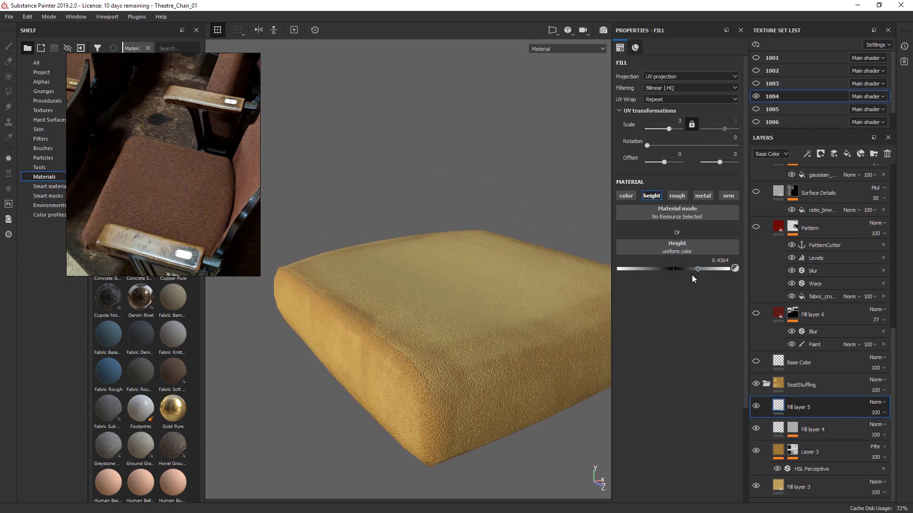
# Collapse SeatStuffing and turn the Theatre_Seat layers above it back on to show the complete cushion fabric
pyautogui.click(763, 386)
pyautogui.moveTo(485, 333)
pyautogui.keyDown('alt'); pyautogui.mouseDown()
pyautogui.moveTo(523, 338)
pyautogui.moveTo(485, 349)
pyautogui.mouseUp(); pyautogui.keyUp('alt')
pyautogui.moveTo(756, 461); pyautogui.dragTo(756, 187)
pyautogui.scroll(10, 808, 304)
# Inspect Fill layer 1's mask and the base color at the cushion's worn edge, comparing the layer hidden and shown
pyautogui.click(780, 294)
pyautogui.keyDown('alt'); pyautogui.click(795, 293); pyautogui.keyUp('alt')
pyautogui.click(778, 293)
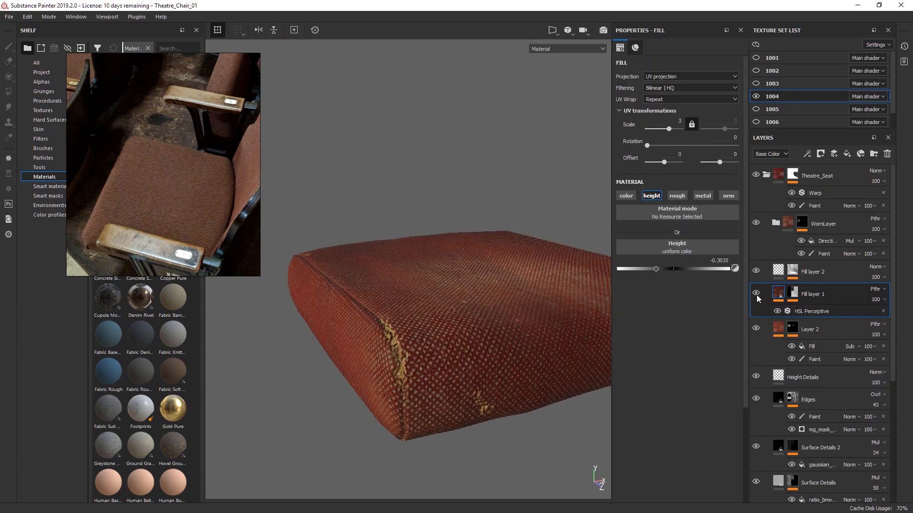
pyautogui.press('c')
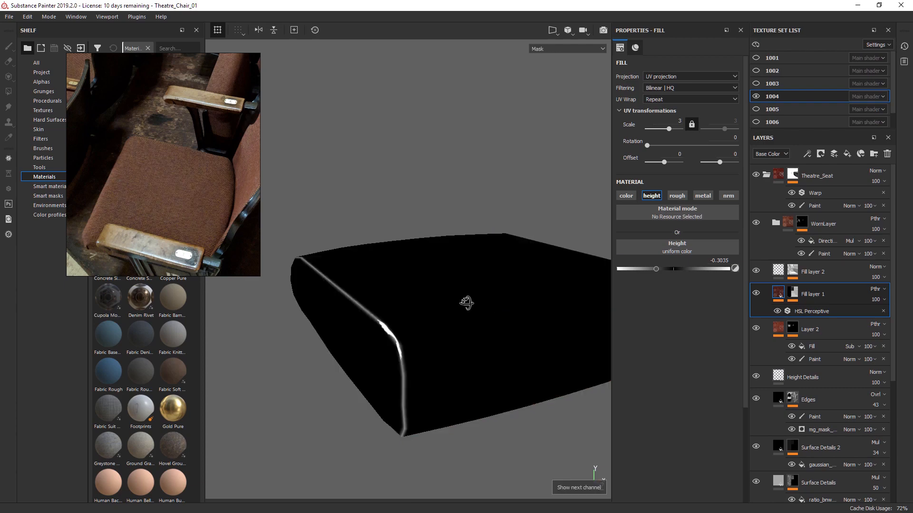
pyautogui.scroll(3, 469, 301)
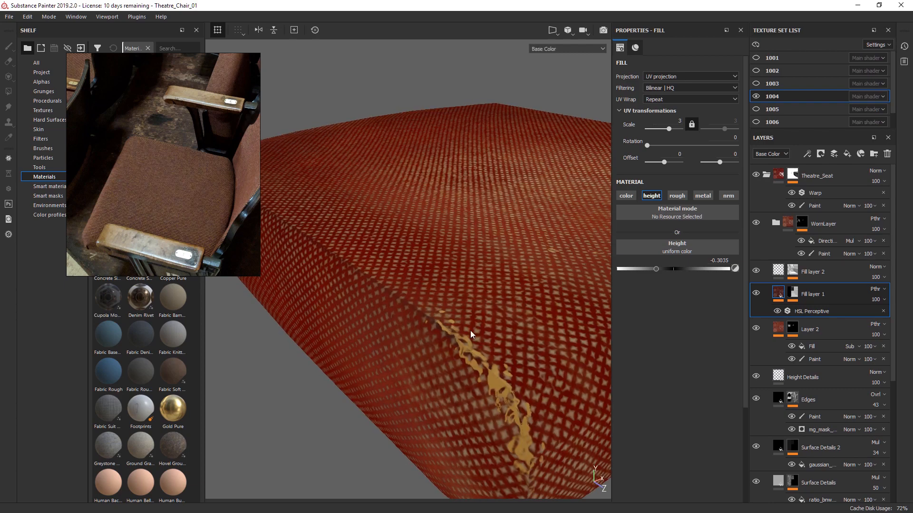
pyautogui.keyDown('alt'); pyautogui.moveTo(472, 335); pyautogui.dragTo(449, 356); pyautogui.keyUp('alt')
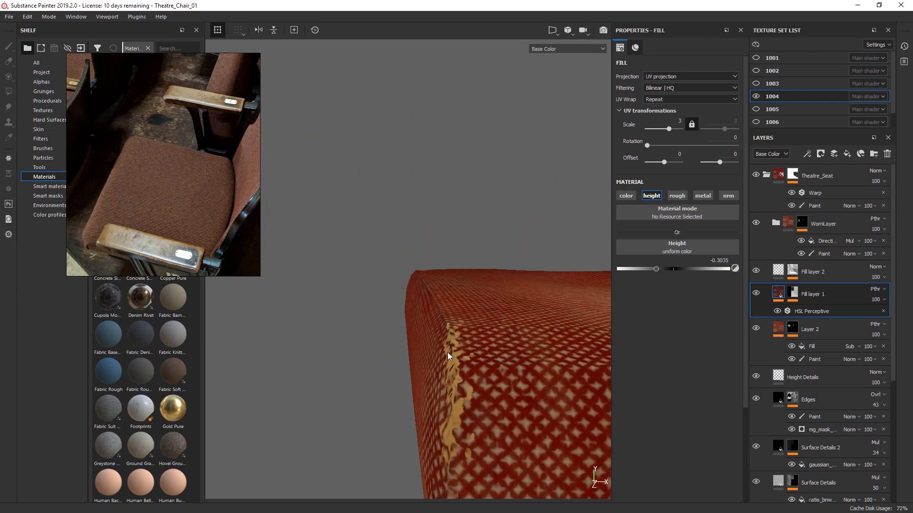
pyautogui.click(756, 293)
pyautogui.click(756, 294)
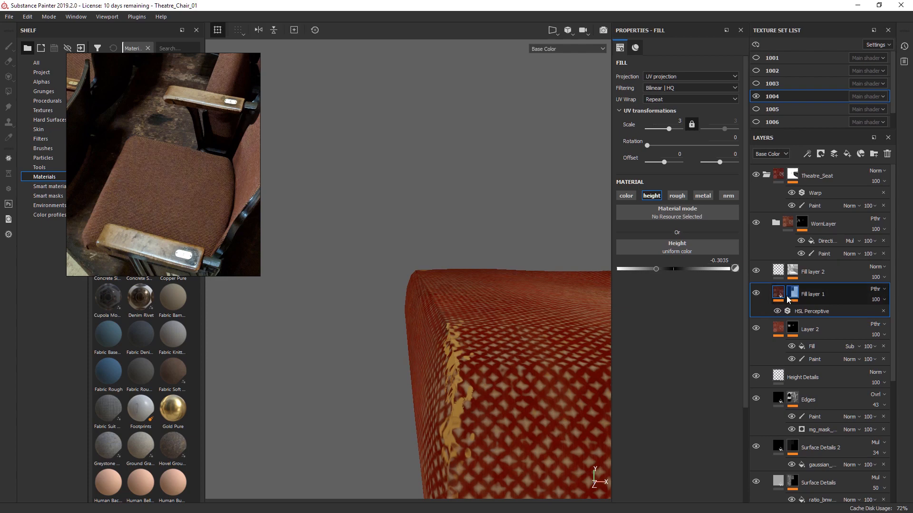
pyautogui.click(792, 294)
pyautogui.click(777, 293)
pyautogui.keyDown('alt'); pyautogui.moveTo(462, 361); pyautogui.dragTo(536, 325); pyautogui.keyUp('alt')
# Examine Layer 2's painted mask with its Fill effect hidden and shown, and check the resulting wear on the seat fabric
pyautogui.click(792, 329)
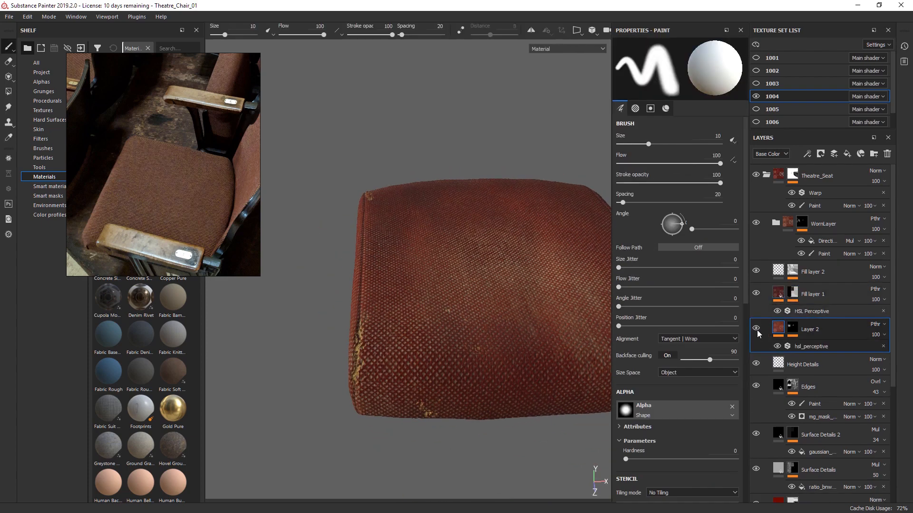
pyautogui.moveTo(546, 285)
pyautogui.keyDown('alt'); pyautogui.mouseDown()
pyautogui.moveTo(524, 359)
pyautogui.moveTo(537, 380)
pyautogui.mouseUp(); pyautogui.keyUp('alt')
pyautogui.keyDown('alt'); pyautogui.moveTo(459, 348); pyautogui.dragTo(434, 328); pyautogui.keyUp('alt')
pyautogui.click(804, 360)
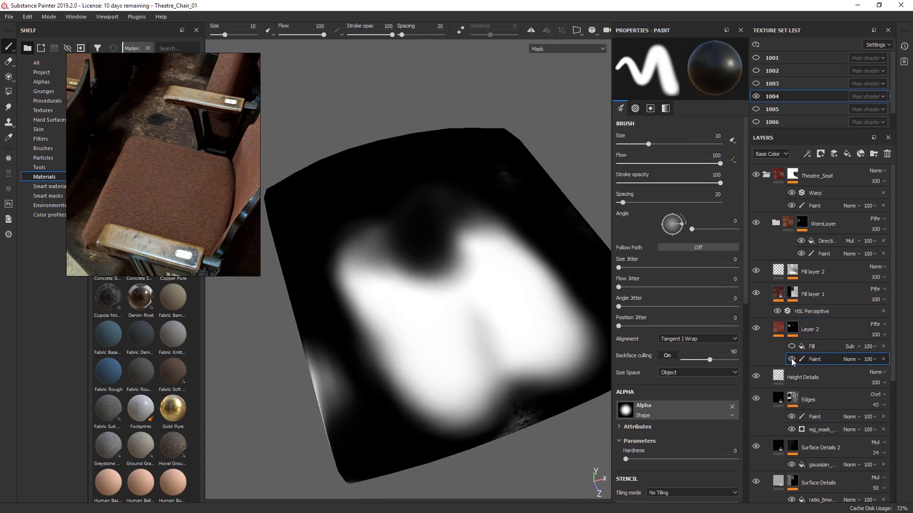
pyautogui.keyDown('alt'); pyautogui.moveTo(489, 378); pyautogui.dragTo(489, 285); pyautogui.keyUp('alt')
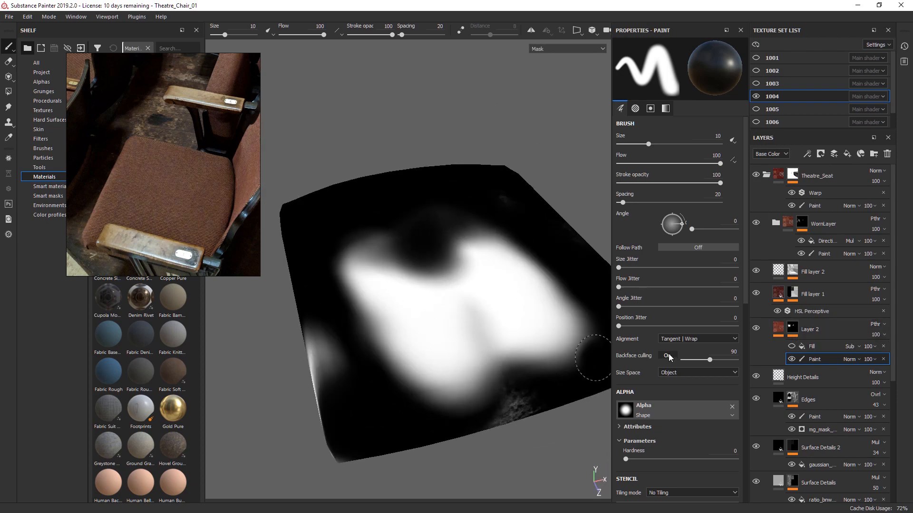
pyautogui.click(792, 346)
pyautogui.keyDown('alt'); pyautogui.moveTo(550, 358); pyautogui.dragTo(421, 280); pyautogui.keyUp('alt')
pyautogui.click(823, 346)
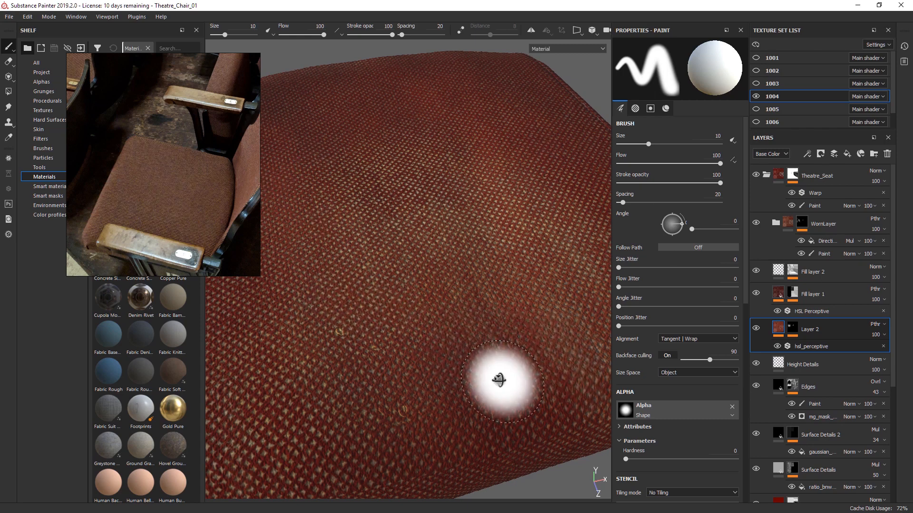
pyautogui.moveTo(499, 379)
pyautogui.keyDown('alt'); pyautogui.mouseDown()
pyautogui.moveTo(470, 268)
pyautogui.moveTo(485, 301)
pyautogui.moveTo(481, 322)
pyautogui.moveTo(469, 327)
pyautogui.mouseUp(); pyautogui.keyUp('alt')
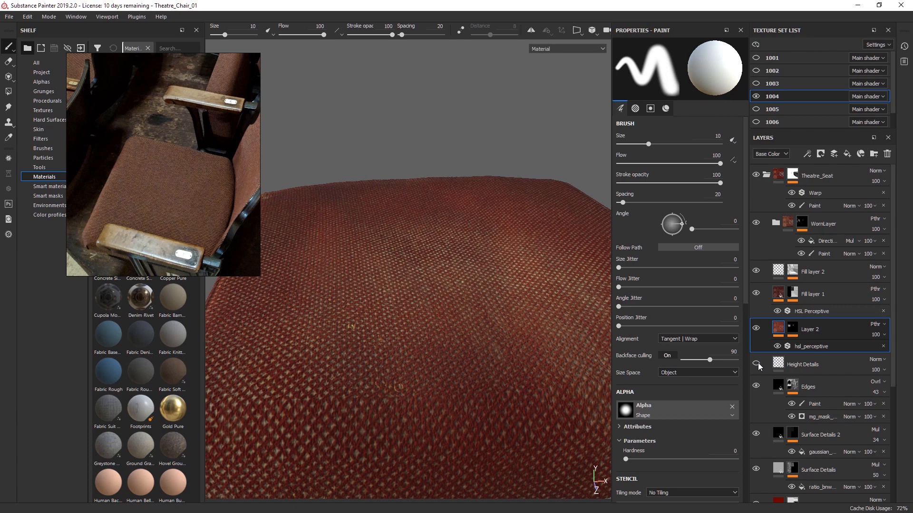
# Inspect the Paint and Fill effects in Layer 2's mask, checking the Fill's grayscale source and Sub blending
pyautogui.click(793, 328)
pyautogui.click(818, 360)
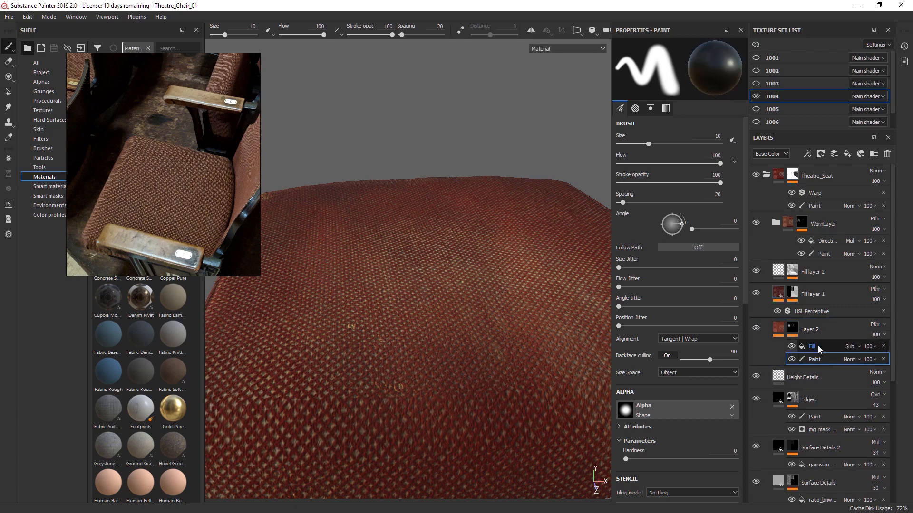
pyautogui.click(817, 347)
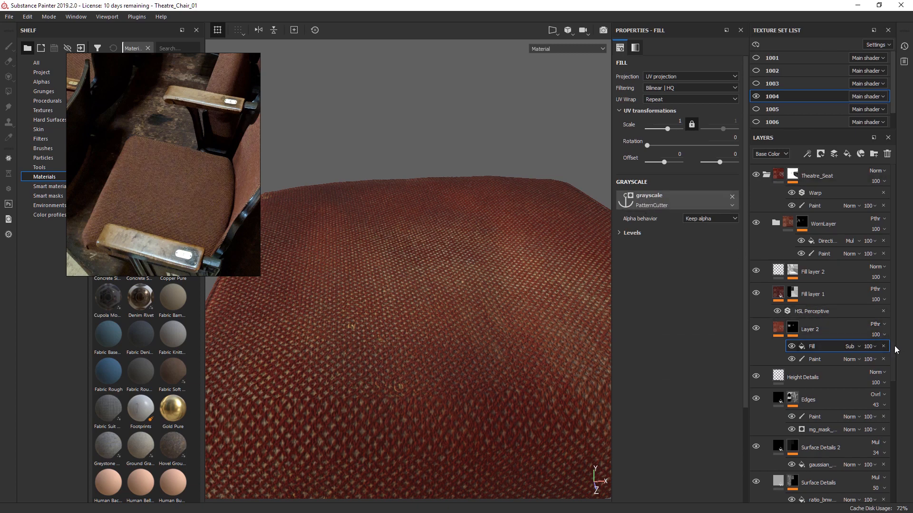
# Show the Pattern layer's mask on its own and examine the weave on the cushion's sides and top
pyautogui.moveTo(895, 350); pyautogui.dragTo(908, 468)
pyautogui.click(792, 329)
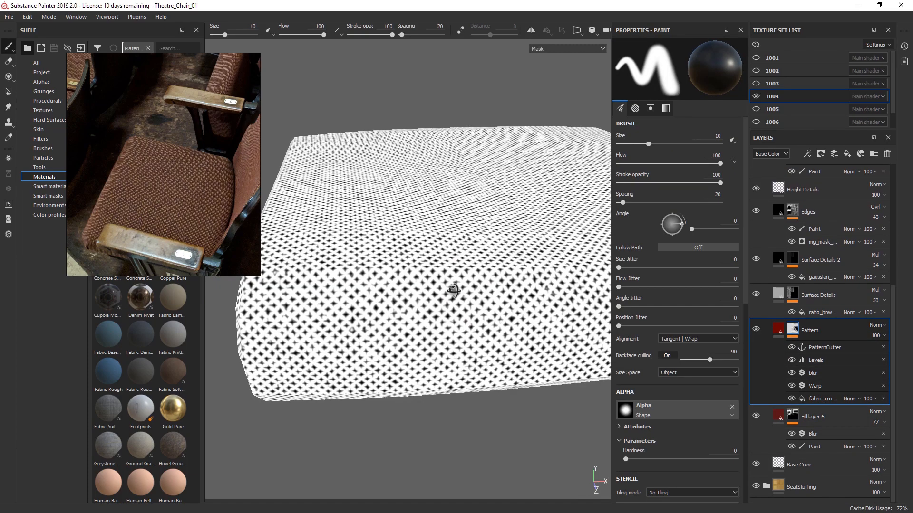
pyautogui.moveTo(452, 291)
pyautogui.keyDown('alt'); pyautogui.mouseDown()
pyautogui.moveTo(495, 264)
pyautogui.moveTo(499, 294)
pyautogui.moveTo(444, 261)
pyautogui.moveTo(523, 342)
pyautogui.moveTo(483, 315)
pyautogui.moveTo(529, 330)
pyautogui.mouseUp(); pyautogui.keyUp('alt')
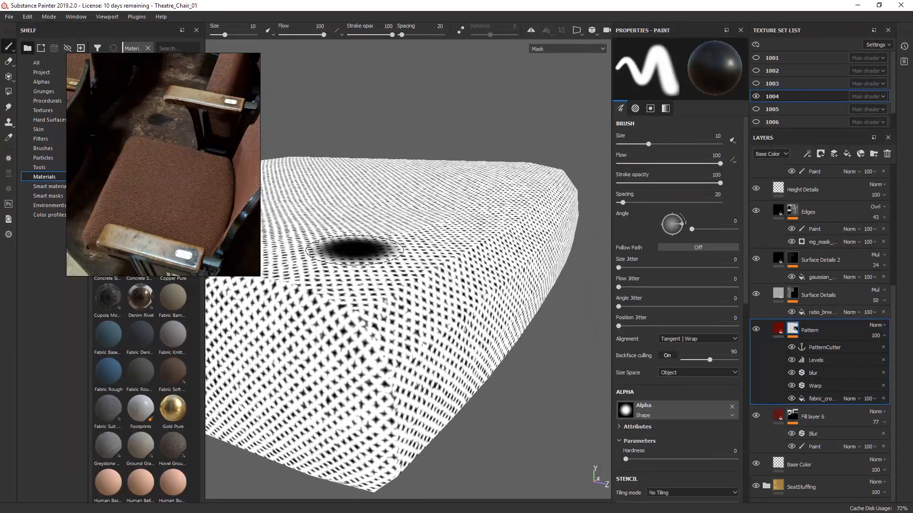
pyautogui.moveTo(366, 248)
pyautogui.keyDown('alt'); pyautogui.mouseDown()
pyautogui.moveTo(332, 314)
pyautogui.moveTo(465, 306)
pyautogui.mouseUp(); pyautogui.keyUp('alt')
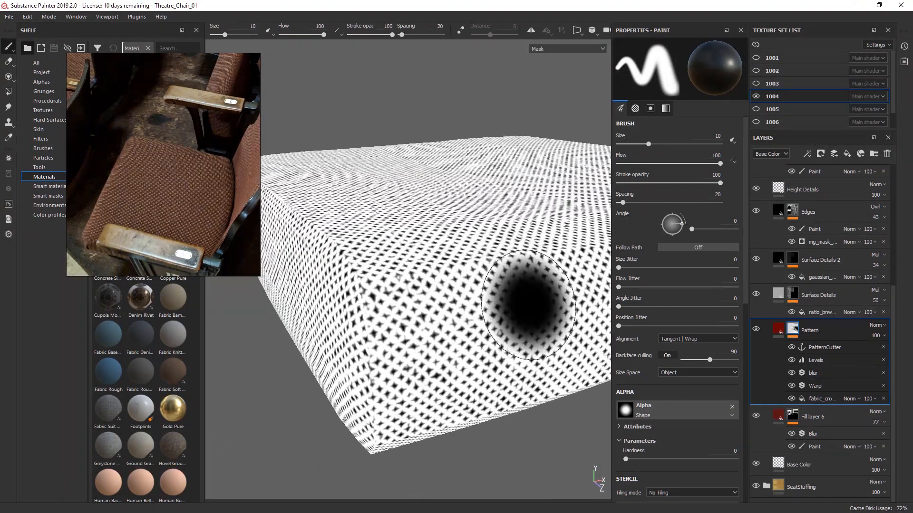
# Hide the effects above the Pattern mask's base fill and inspect the fabric_cross_curved procedural and its scale
pyautogui.click(791, 385)
pyautogui.click(801, 399)
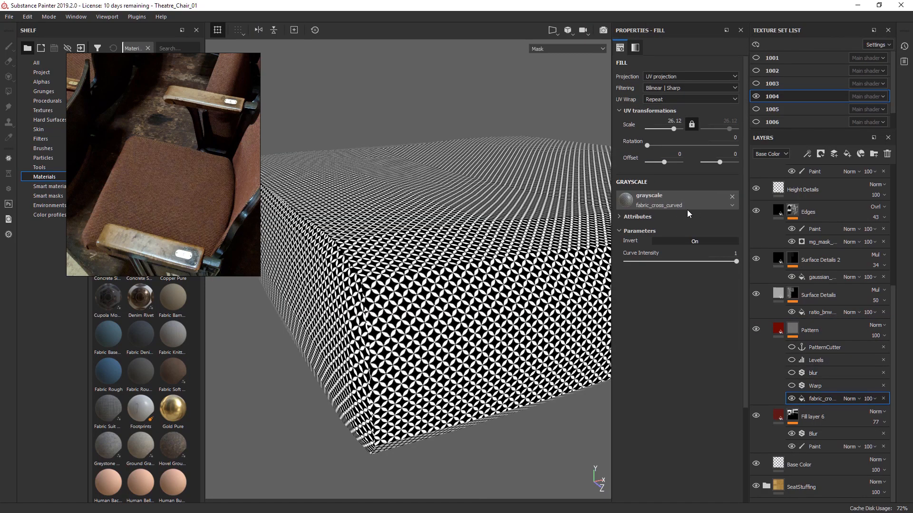
pyautogui.keyDown('alt'); pyautogui.moveTo(513, 237); pyautogui.dragTo(328, 274); pyautogui.keyUp('alt')
# Move the reference photo off the shelf and browse the Procedurals for fabric patterns
pyautogui.moveTo(149, 168); pyautogui.dragTo(352, 205, button='right')
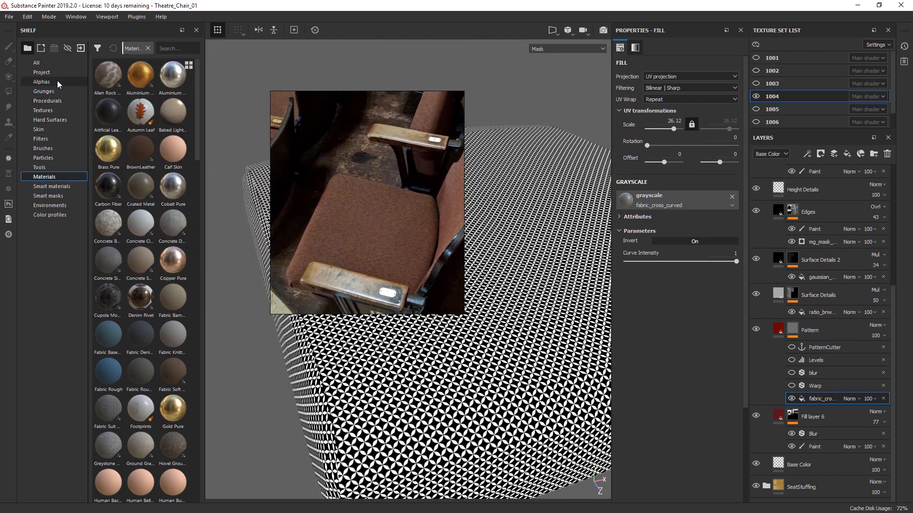
pyautogui.click(66, 99)
pyautogui.scroll(-10, 141, 155)
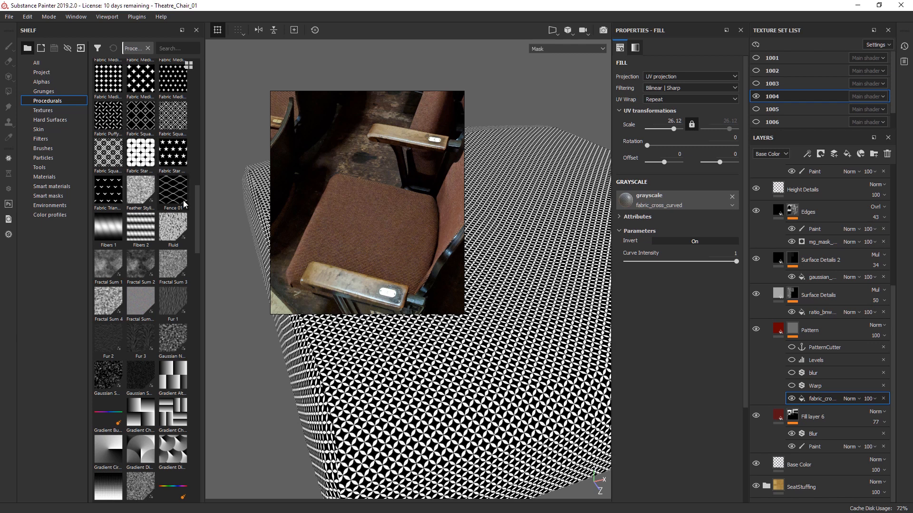
pyautogui.moveTo(198, 217); pyautogui.dragTo(209, 83)
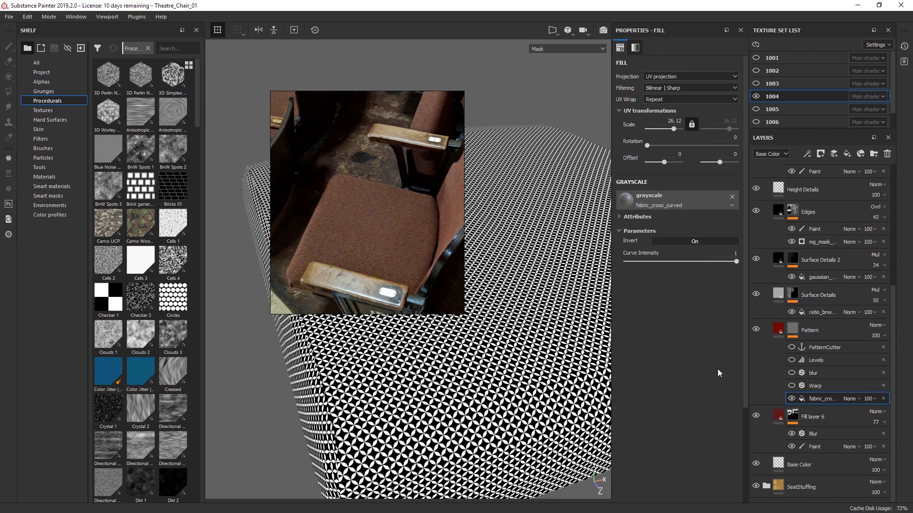
# Turn on the Warp filter in the Pattern mask, inspect its parameters, and compare the weave with and without it
pyautogui.keyDown('alt'); pyautogui.moveTo(549, 402); pyautogui.dragTo(622, 359); pyautogui.keyUp('alt')
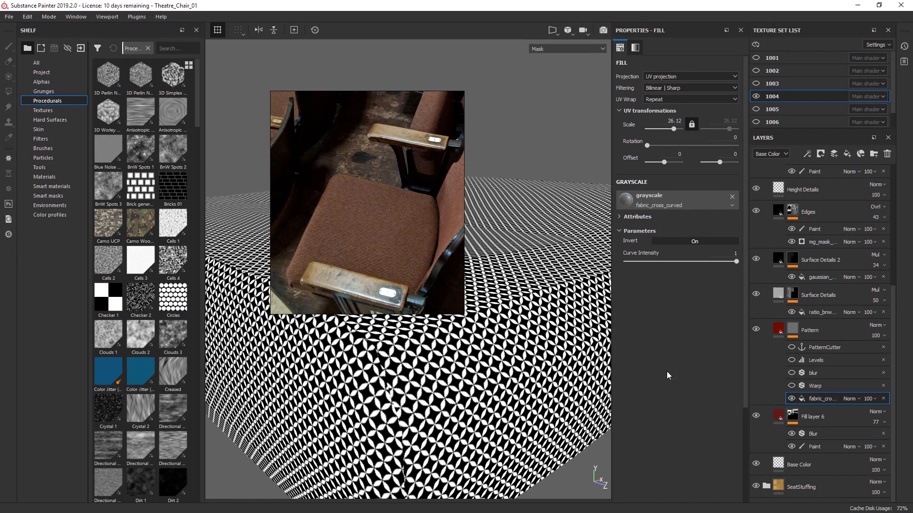
pyautogui.click(792, 386)
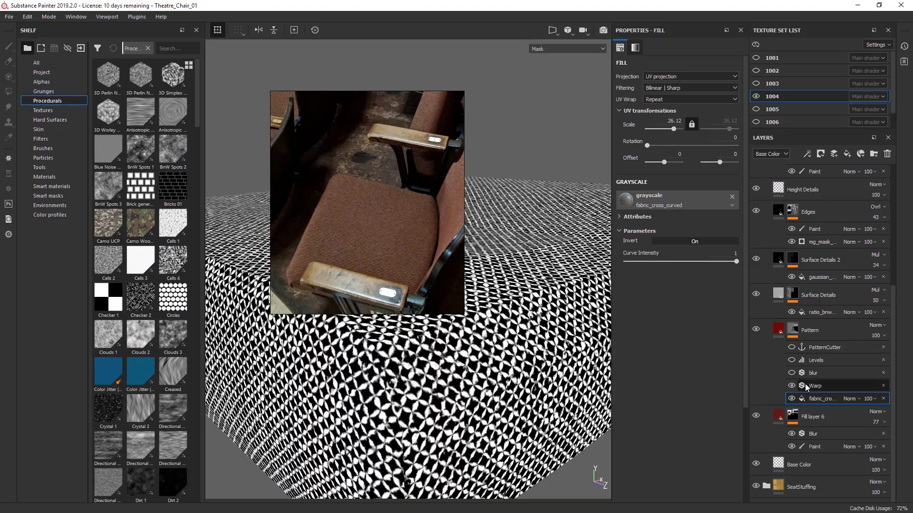
pyautogui.click(814, 386)
pyautogui.click(656, 179)
pyautogui.keyDown('alt'); pyautogui.moveTo(583, 204); pyautogui.dragTo(538, 256); pyautogui.keyUp('alt')
pyautogui.keyDown('alt'); pyautogui.moveTo(517, 323); pyautogui.dragTo(524, 332, button='right'); pyautogui.keyUp('alt')
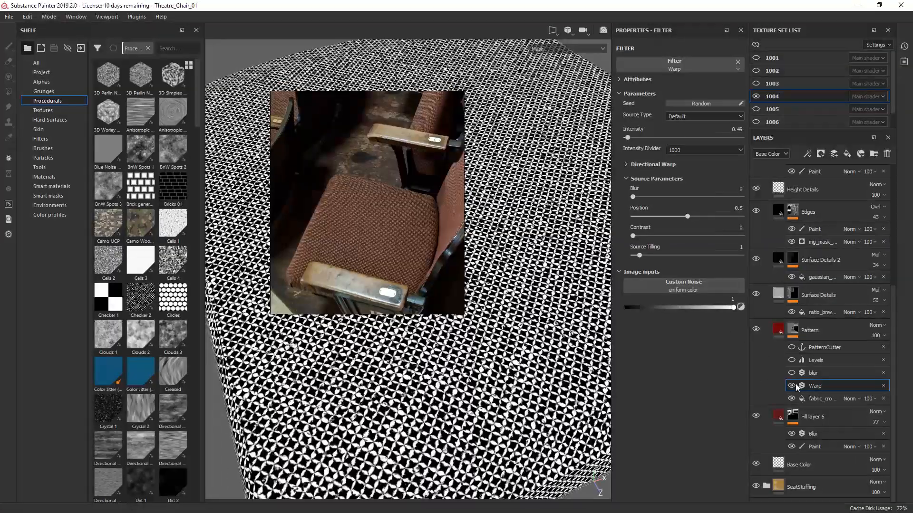
pyautogui.click(792, 385)
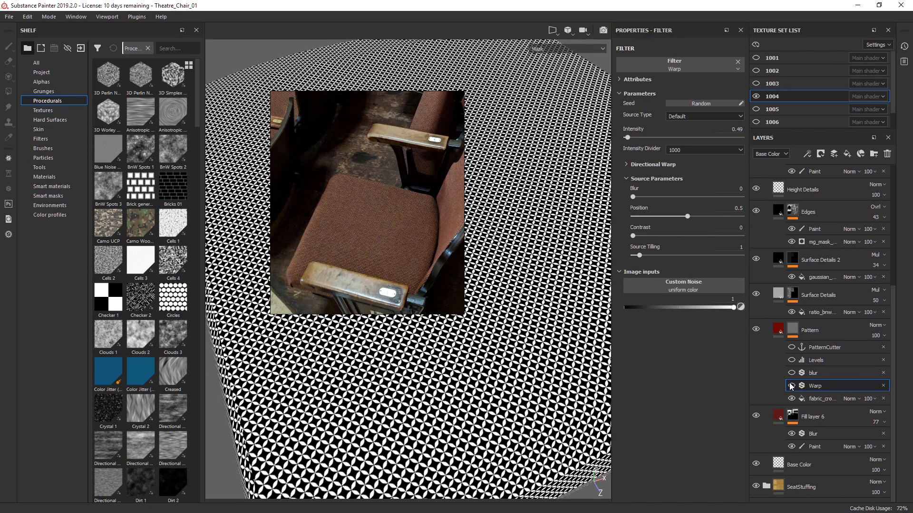
pyautogui.click(792, 386)
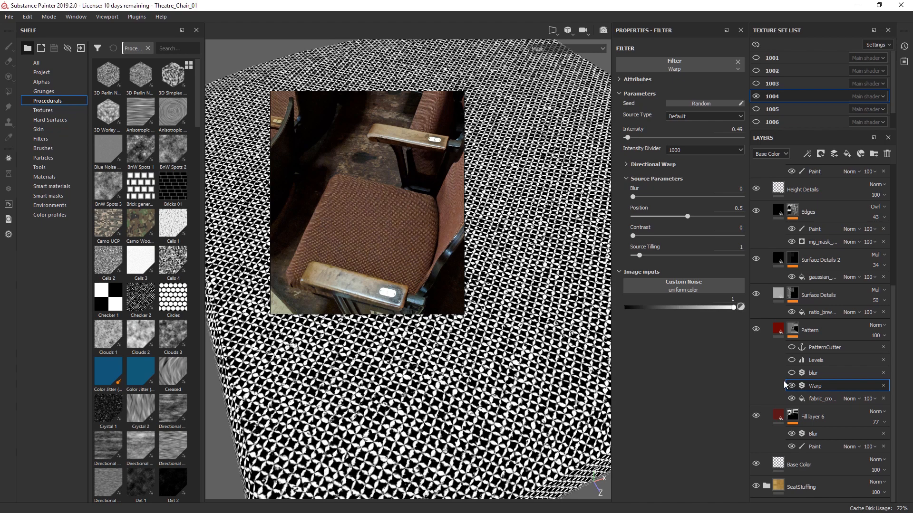
pyautogui.keyDown('alt'); pyautogui.moveTo(473, 350); pyautogui.dragTo(454, 410); pyautogui.keyUp('alt')
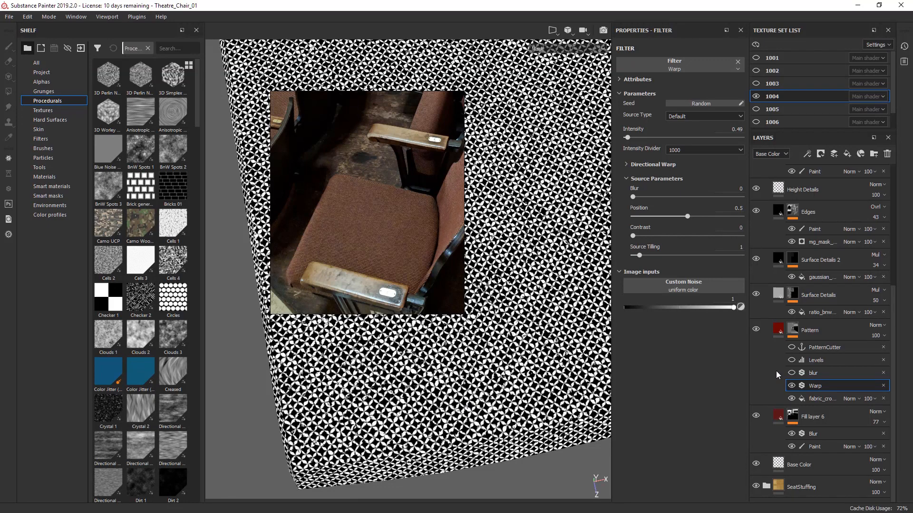
# Turn on the blur and Levels effects in the Pattern mask and examine the refined weave on the cushion
pyautogui.click(791, 373)
pyautogui.click(792, 360)
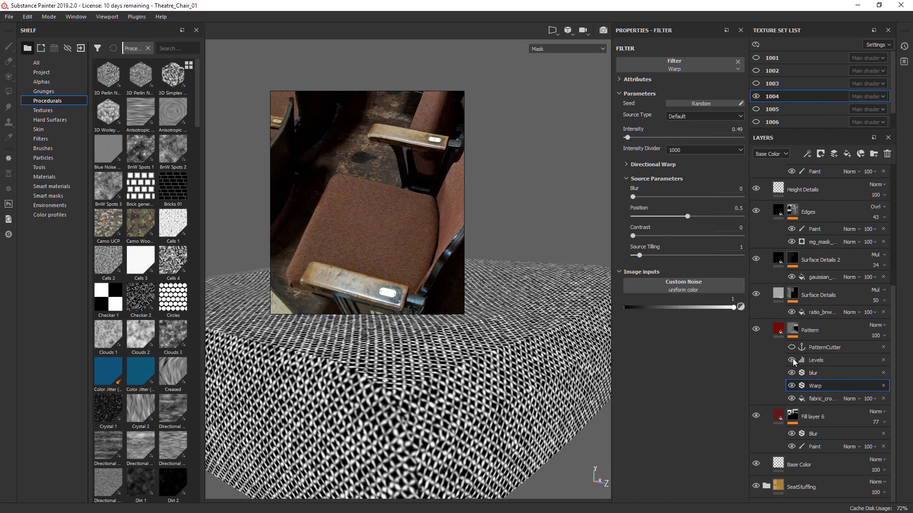
pyautogui.keyDown('alt'); pyautogui.moveTo(513, 358); pyautogui.dragTo(495, 378); pyautogui.keyUp('alt')
pyautogui.keyDown('alt'); pyautogui.moveTo(510, 347); pyautogui.dragTo(574, 318); pyautogui.keyUp('alt')
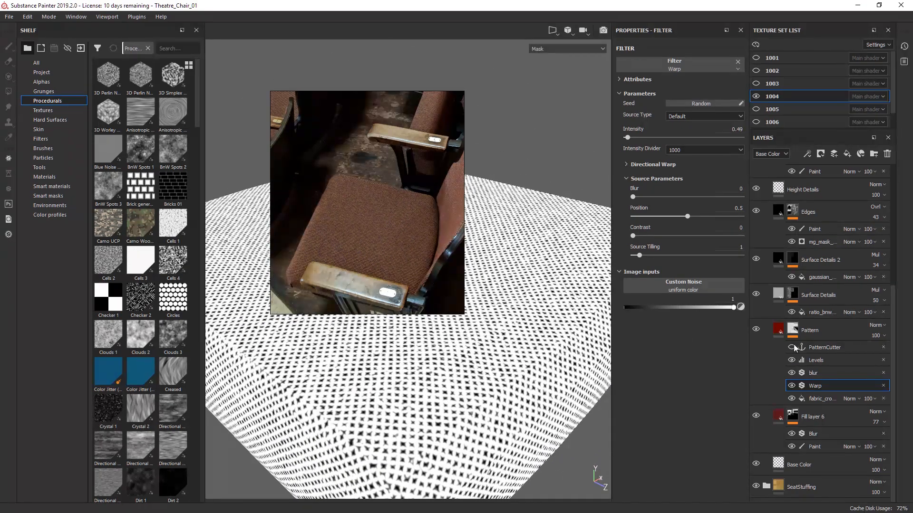
# Inspect the Pattern layer's base color, height and roughness, and reopen its mask effects
pyautogui.click(778, 329)
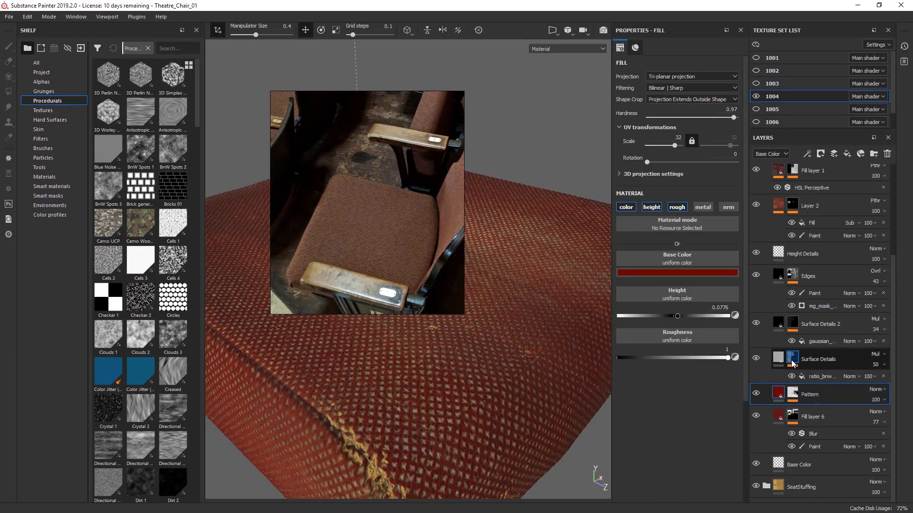
pyautogui.click(796, 360)
pyautogui.click(793, 394)
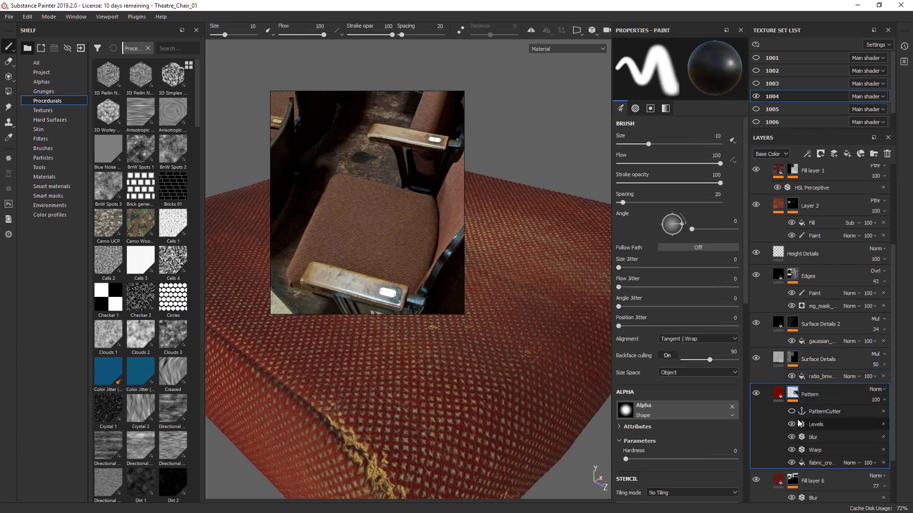
# Compare the finished seat fabric with the Pattern mask's Levels, blur and Warp effects hidden and turned back on
pyautogui.keyDown('alt'); pyautogui.moveTo(441, 441); pyautogui.dragTo(509, 386); pyautogui.keyUp('alt')
pyautogui.click(793, 438)
pyautogui.click(791, 450)
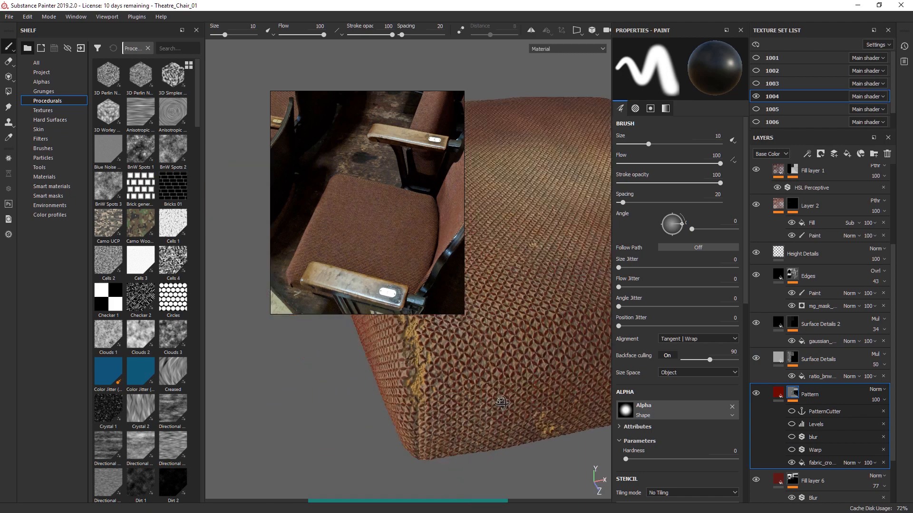
pyautogui.click(792, 449)
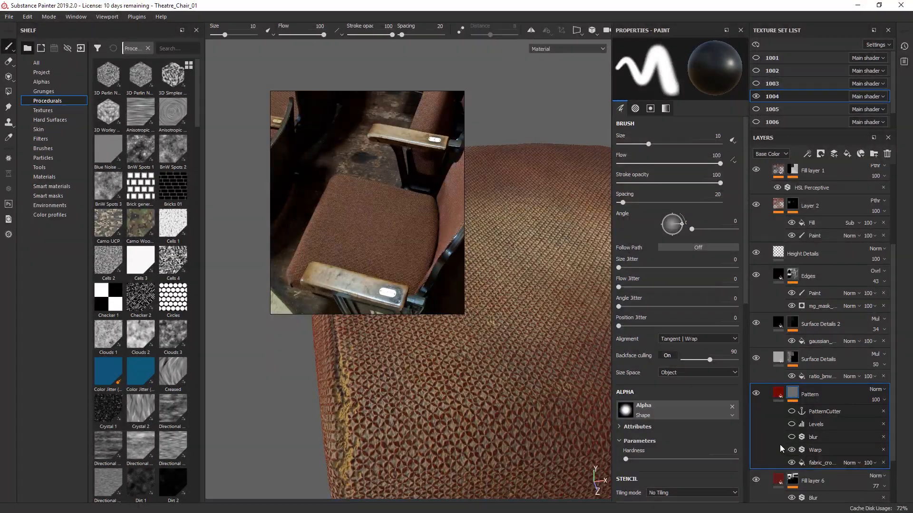
pyautogui.click(791, 424)
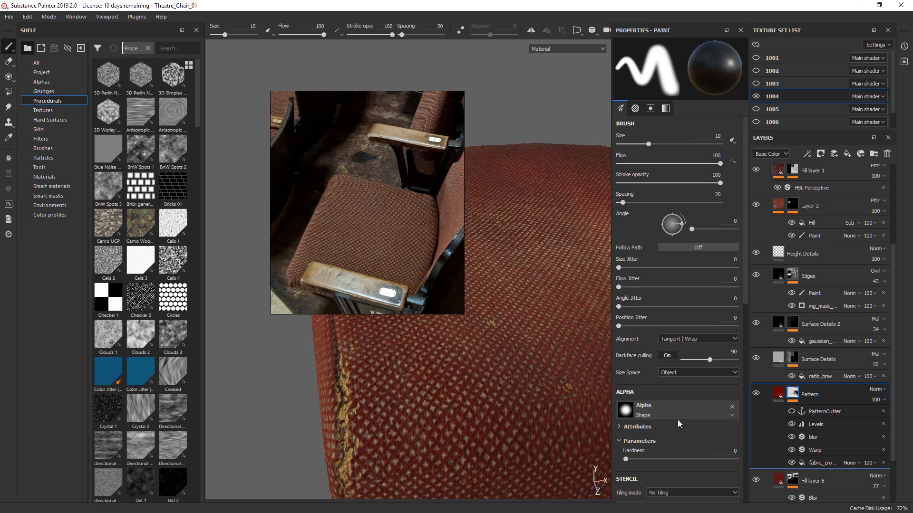
# Turn on the PatternCutter anchor point in the Pattern mask and inspect which effects reference it
pyautogui.keyDown('alt'); pyautogui.moveTo(500, 419); pyautogui.dragTo(511, 307, button='middle'); pyautogui.keyUp('alt')
pyautogui.keyDown('alt'); pyautogui.moveTo(512, 307); pyautogui.dragTo(717, 323, button='right'); pyautogui.keyUp('alt')
pyautogui.scroll(-5, 505, 360)
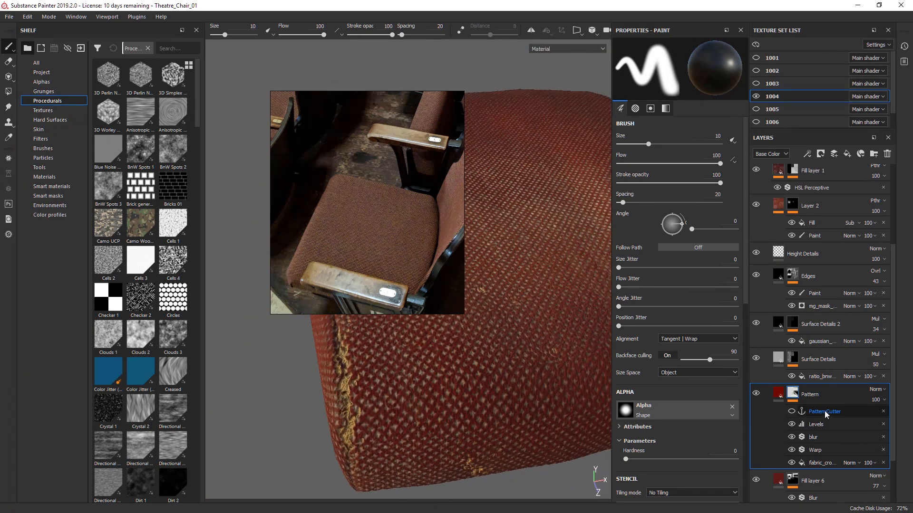
pyautogui.click(824, 410)
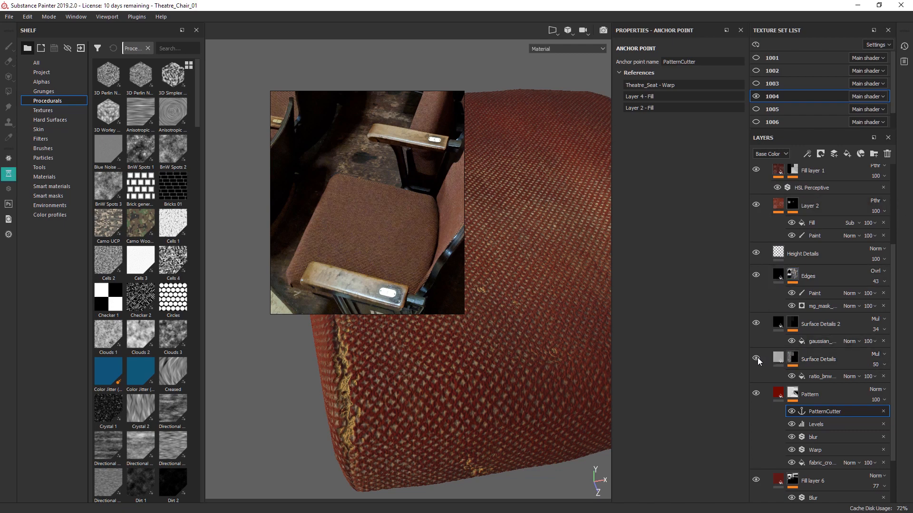
pyautogui.keyDown('alt'); pyautogui.moveTo(453, 413); pyautogui.dragTo(498, 427); pyautogui.keyUp('alt')
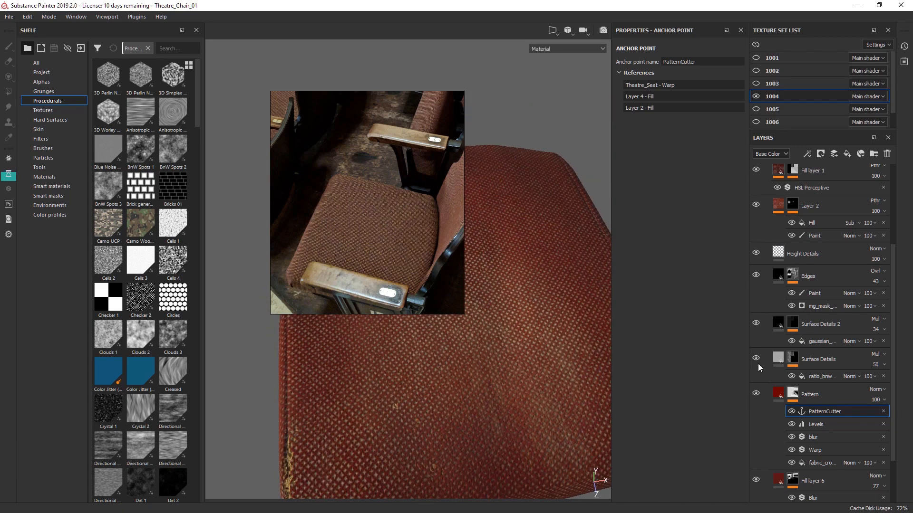
# View the Surface Details mask on its own and examine its noise across the cushion
pyautogui.click(803, 361)
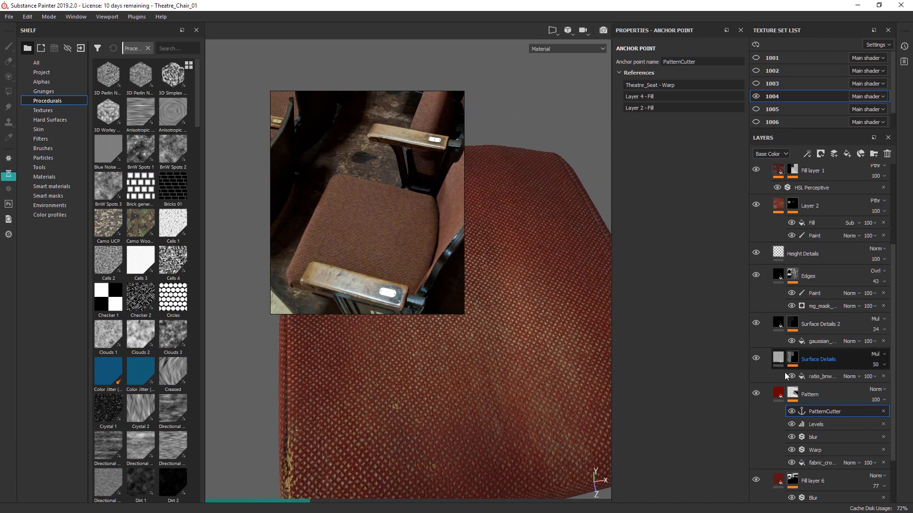
pyautogui.keyDown('alt'); pyautogui.click(792, 358); pyautogui.keyUp('alt')
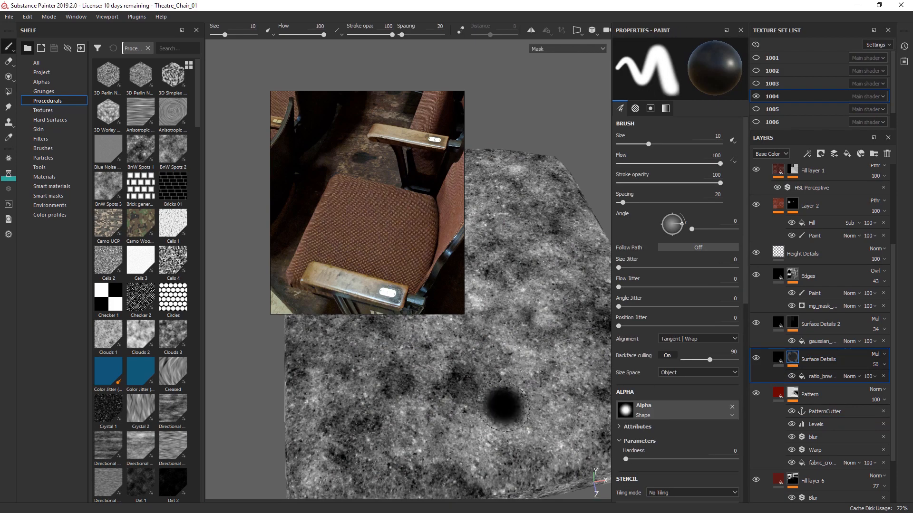
pyautogui.keyDown('alt'); pyautogui.moveTo(503, 406); pyautogui.dragTo(473, 400); pyautogui.keyUp('alt')
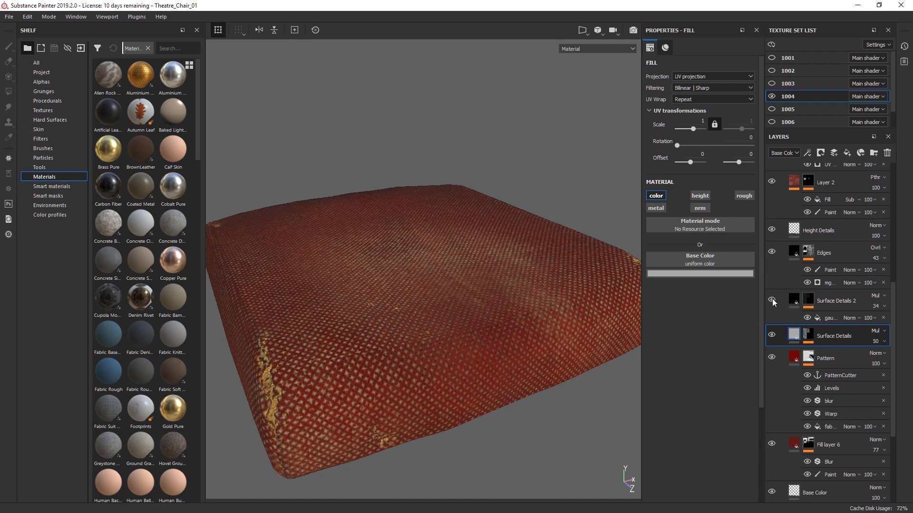
# Examine the Surface Details 2 mask up close, then inspect its gaussian spots fill and the layer's base color and height
pyautogui.keyDown('alt'); pyautogui.click(808, 299); pyautogui.keyUp('alt')
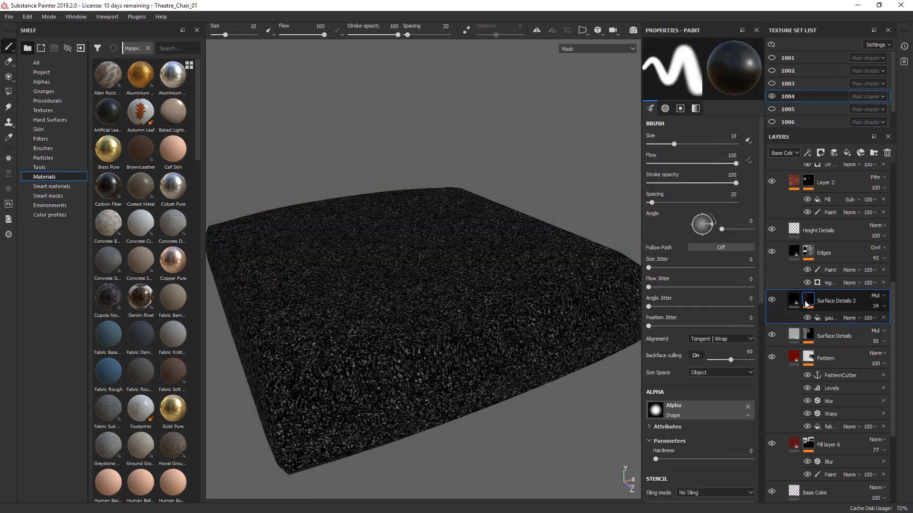
pyautogui.keyDown('alt'); pyautogui.moveTo(475, 290); pyautogui.dragTo(543, 261, button='middle'); pyautogui.keyUp('alt')
pyautogui.keyDown('alt'); pyautogui.moveTo(411, 351); pyautogui.dragTo(725, 275, button='right'); pyautogui.keyUp('alt')
pyautogui.keyDown('alt'); pyautogui.moveTo(534, 327); pyautogui.dragTo(499, 255, button='middle'); pyautogui.keyUp('alt')
pyautogui.keyDown('alt'); pyautogui.moveTo(498, 255); pyautogui.dragTo(578, 261); pyautogui.keyUp('alt')
pyautogui.click(830, 318)
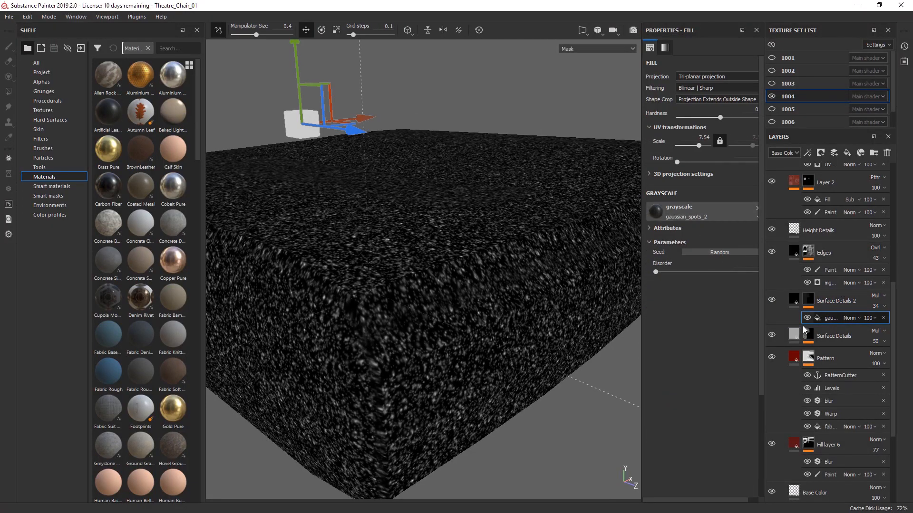
pyautogui.click(794, 299)
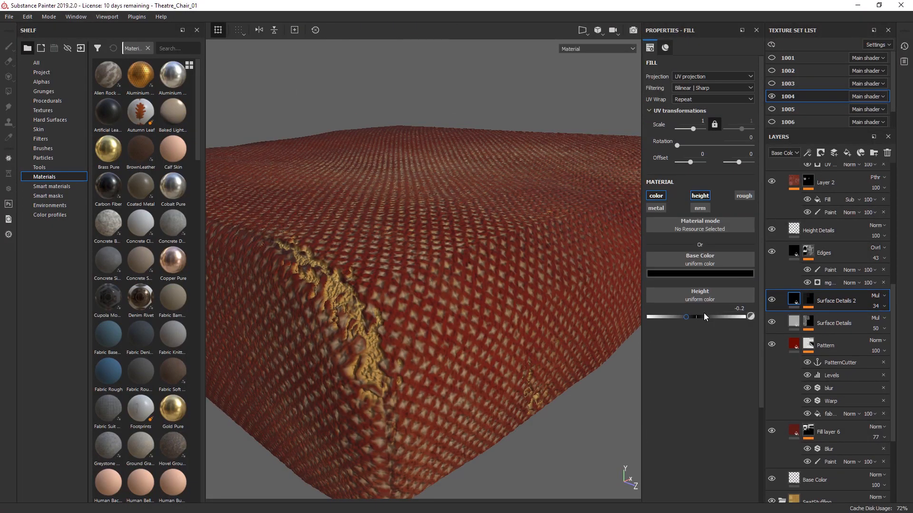
# Toggle the Surface Details 2 layer and examine its effect on the cushion from a distance under changing light
pyautogui.keyDown('alt'); pyautogui.moveTo(537, 286); pyautogui.dragTo(489, 259); pyautogui.keyUp('alt')
pyautogui.click(771, 300)
pyautogui.scroll(-3, 485, 209)
pyautogui.moveTo(485, 209)
pyautogui.keyDown('alt'); pyautogui.mouseDown()
pyautogui.moveTo(484, 247)
pyautogui.moveTo(455, 229)
pyautogui.moveTo(480, 223)
pyautogui.mouseUp(); pyautogui.keyUp('alt')
pyautogui.keyDown('shift'); pyautogui.moveTo(480, 226); pyautogui.dragTo(579, 284, button='right'); pyautogui.keyUp('shift')
pyautogui.scroll(-4, 579, 284)
pyautogui.keyDown('alt'); pyautogui.moveTo(494, 265); pyautogui.dragTo(494, 309); pyautogui.keyUp('alt')
pyautogui.keyDown('shift'); pyautogui.moveTo(494, 309); pyautogui.dragTo(507, 316, button='right'); pyautogui.keyUp('shift')
pyautogui.keyDown('alt'); pyautogui.moveTo(509, 320); pyautogui.dragTo(517, 292); pyautogui.keyUp('alt')
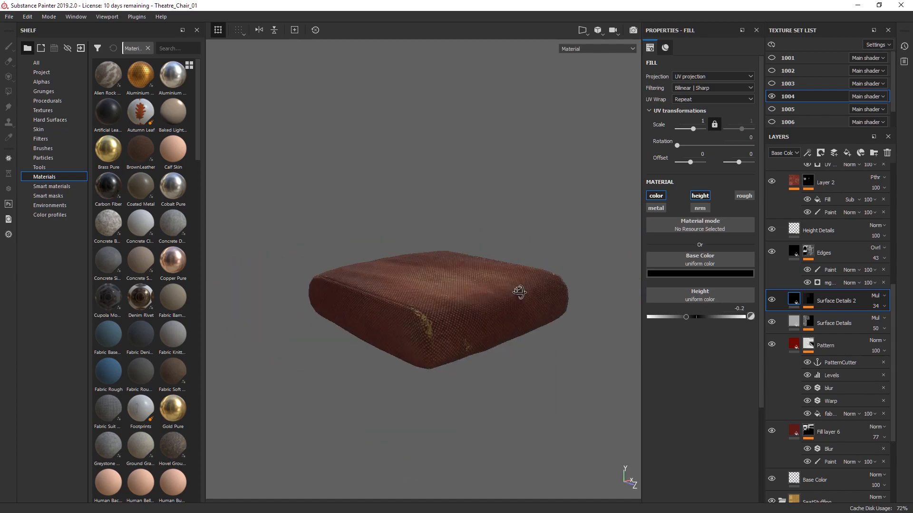
# Examine the fabric surface around the cushion's worn corner from several angles under rotated lighting
pyautogui.scroll(3, 517, 292)
pyautogui.keyDown('shift'); pyautogui.moveTo(518, 291); pyautogui.dragTo(639, 291, button='right'); pyautogui.keyUp('shift')
pyautogui.keyDown('alt'); pyautogui.moveTo(639, 291); pyautogui.dragTo(469, 325); pyautogui.keyUp('alt')
pyautogui.keyDown('alt'); pyautogui.moveTo(469, 325); pyautogui.dragTo(593, 298, button='right'); pyautogui.keyUp('alt')
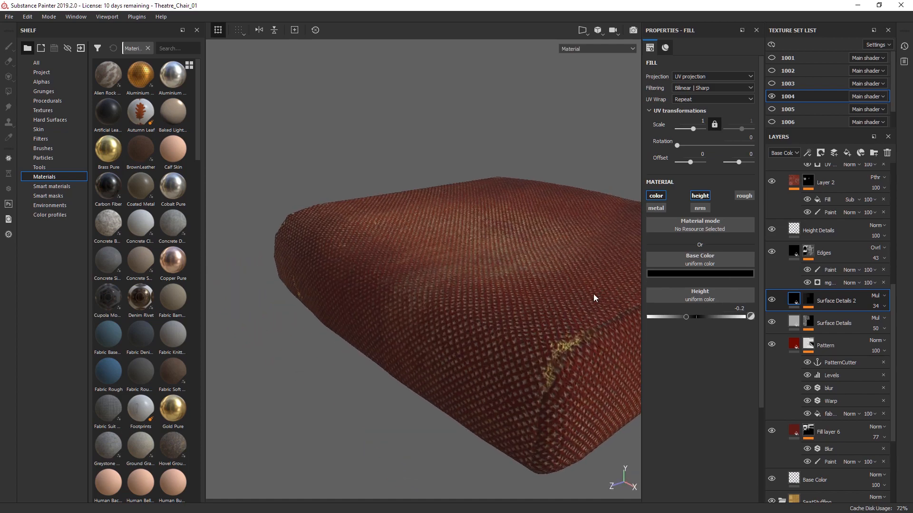
pyautogui.keyDown('alt'); pyautogui.moveTo(593, 298); pyautogui.dragTo(487, 301); pyautogui.keyUp('alt')
pyautogui.keyDown('alt'); pyautogui.moveTo(487, 301); pyautogui.dragTo(418, 304, button='right'); pyautogui.keyUp('alt')
pyautogui.keyDown('shift'); pyautogui.moveTo(418, 304); pyautogui.dragTo(487, 308, button='right'); pyautogui.keyUp('shift')
# Hide and show Surface Details 2 again, comparing how the cushion catches the light in each state
pyautogui.click(771, 300)
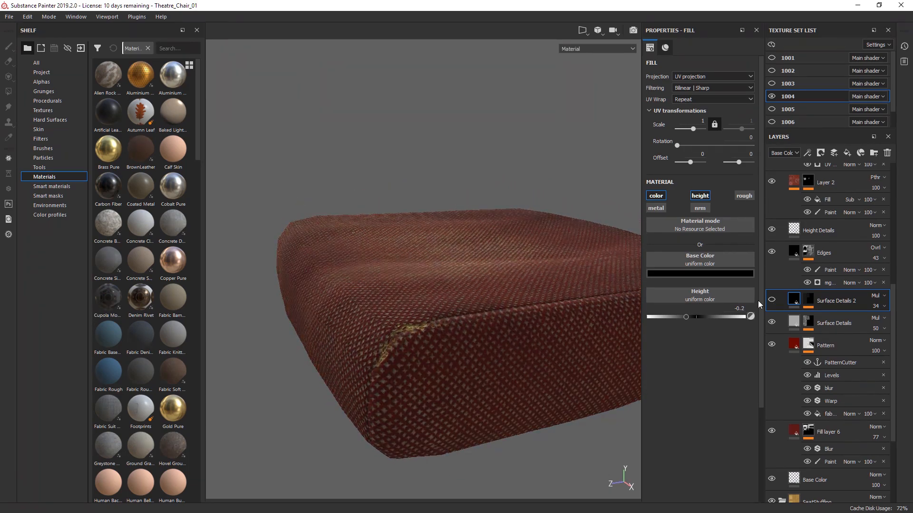
pyautogui.keyDown('alt'); pyautogui.moveTo(500, 295); pyautogui.dragTo(549, 280); pyautogui.keyUp('alt')
pyautogui.keyDown('shift'); pyautogui.moveTo(550, 280); pyautogui.dragTo(633, 266, button='right'); pyautogui.keyUp('shift')
pyautogui.click(772, 300)
pyautogui.keyDown('alt'); pyautogui.moveTo(520, 290); pyautogui.dragTo(582, 272); pyautogui.keyUp('alt')
pyautogui.keyDown('shift'); pyautogui.moveTo(582, 269); pyautogui.dragTo(643, 262, button='right'); pyautogui.keyUp('shift')
pyautogui.keyDown('alt'); pyautogui.moveTo(550, 292); pyautogui.dragTo(523, 345); pyautogui.keyUp('alt')
# Inspect the Edges layer and study the isolated cushion's edges in the base color channel
pyautogui.click(769, 252)
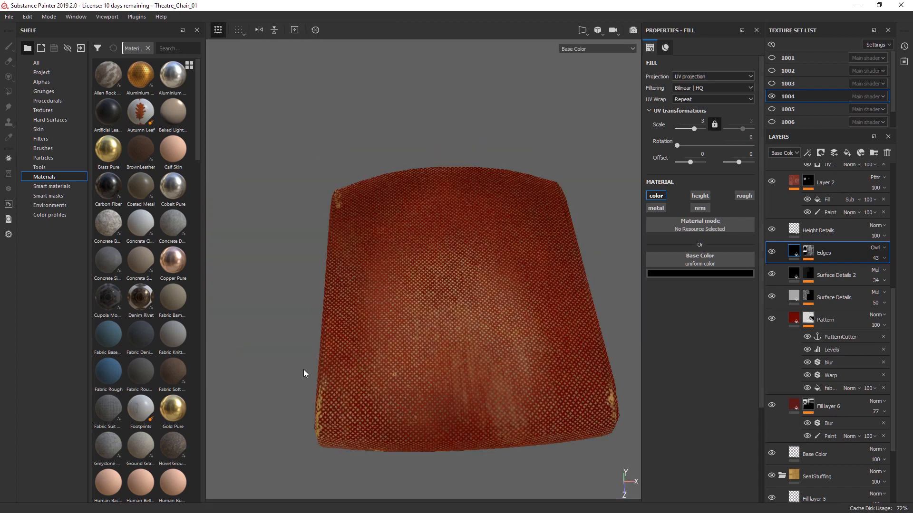
pyautogui.keyDown('alt'); pyautogui.moveTo(538, 290); pyautogui.dragTo(572, 265); pyautogui.keyUp('alt')
pyautogui.keyDown('alt'); pyautogui.moveTo(568, 339); pyautogui.dragTo(585, 281); pyautogui.keyUp('alt')
pyautogui.hotkey('alt', 'q')
pyautogui.keyDown('alt'); pyautogui.moveTo(533, 333); pyautogui.dragTo(485, 409); pyautogui.keyUp('alt')
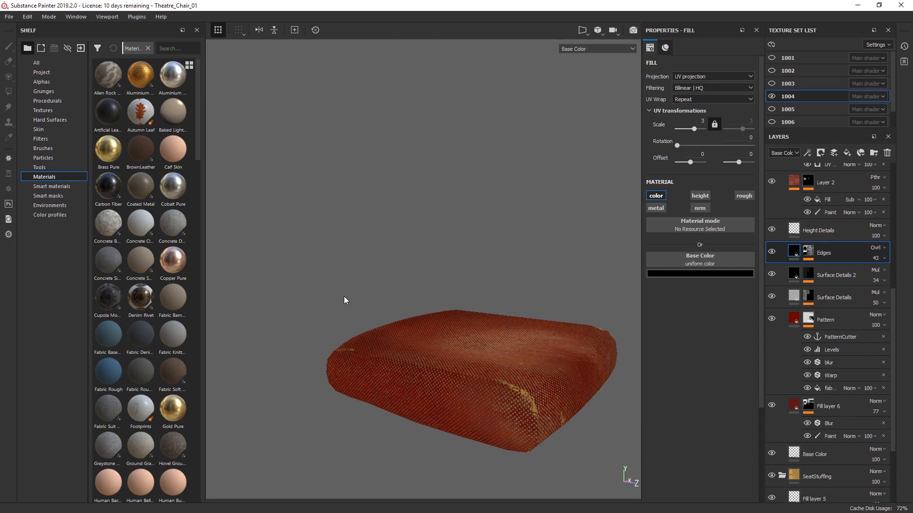
# Show the whole chair and examine the base color of its seat, backrest and wood from several angles
pyautogui.hotkey('alt', 'q')
pyautogui.keyDown('alt'); pyautogui.moveTo(481, 305); pyautogui.dragTo(412, 282); pyautogui.keyUp('alt')
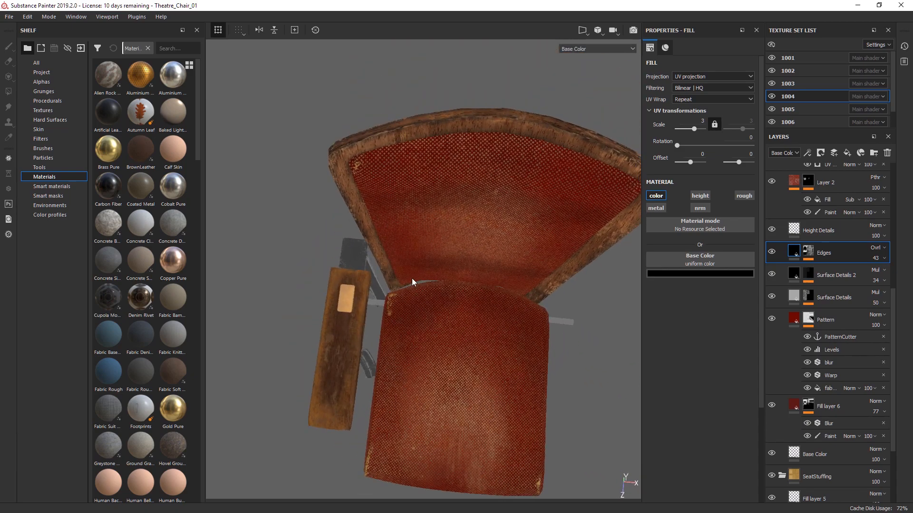
pyautogui.keyDown('alt'); pyautogui.moveTo(451, 368); pyautogui.dragTo(494, 365); pyautogui.keyUp('alt')
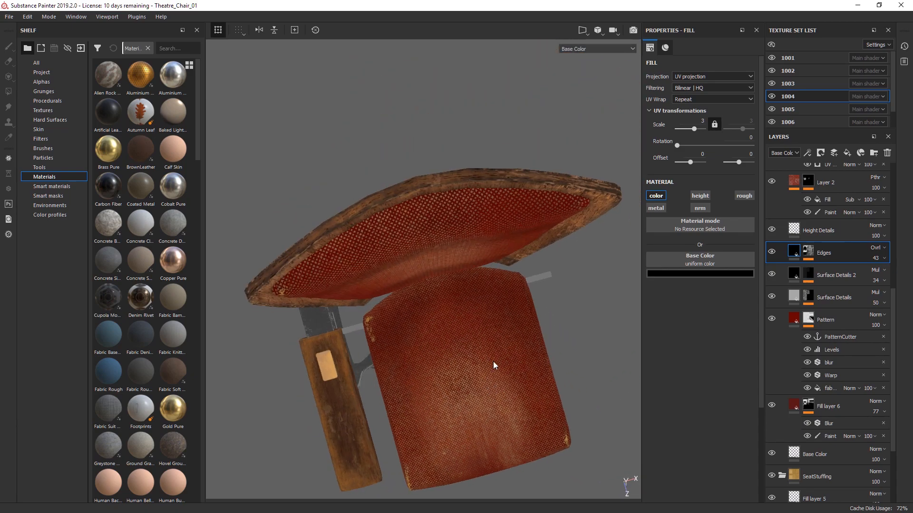
pyautogui.keyDown('alt'); pyautogui.moveTo(452, 300); pyautogui.dragTo(384, 251); pyautogui.keyUp('alt')
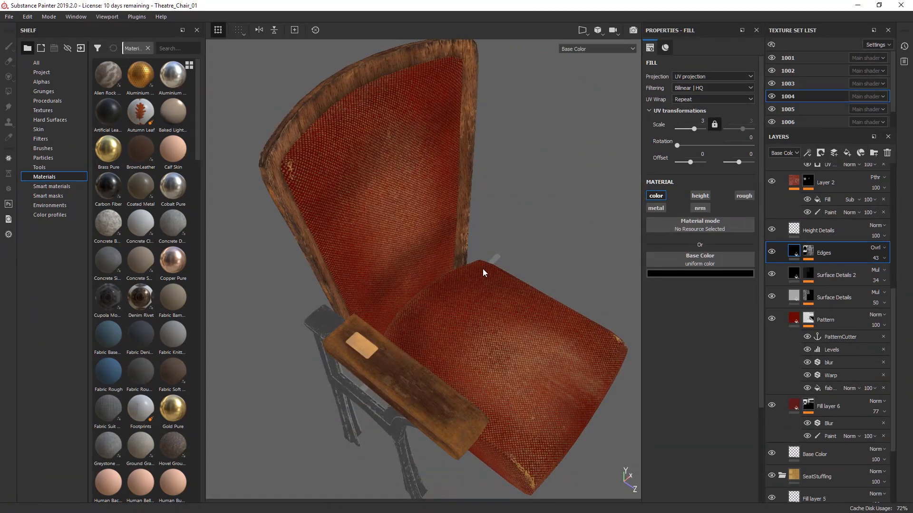
pyautogui.keyDown('alt'); pyautogui.moveTo(399, 321); pyautogui.dragTo(484, 272); pyautogui.keyUp('alt')
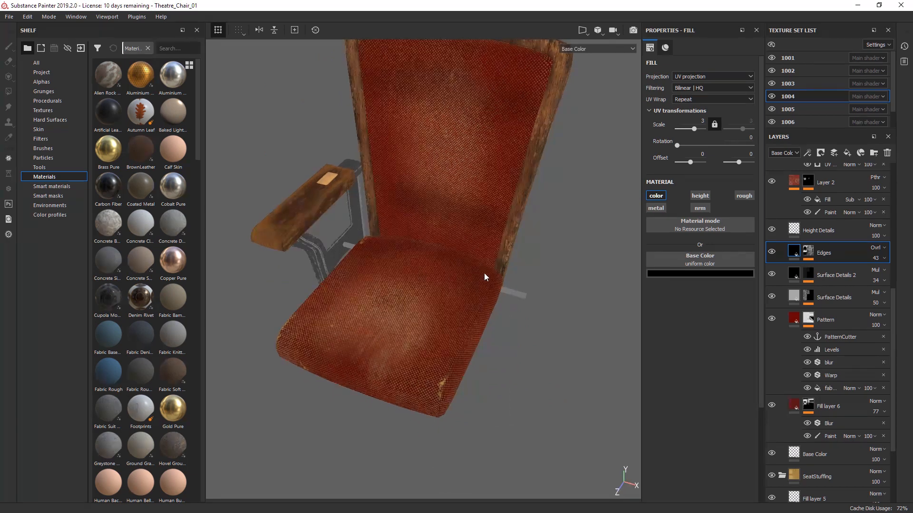
pyautogui.keyDown('alt'); pyautogui.moveTo(488, 308); pyautogui.dragTo(404, 259); pyautogui.keyUp('alt')
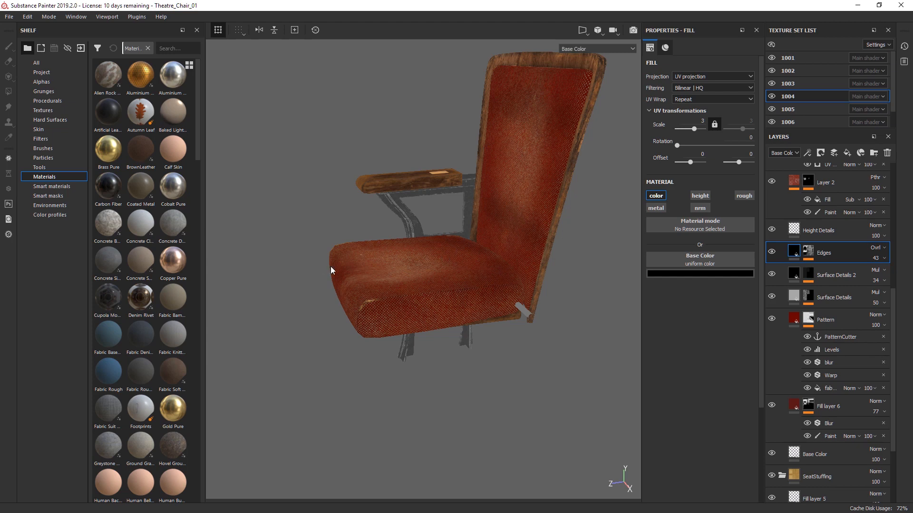
pyautogui.moveTo(431, 264)
pyautogui.keyDown('alt'); pyautogui.mouseDown()
pyautogui.moveTo(562, 332)
pyautogui.moveTo(491, 267)
pyautogui.moveTo(603, 187)
pyautogui.moveTo(473, 294)
pyautogui.moveTo(523, 238)
pyautogui.mouseUp(); pyautogui.keyUp('alt')
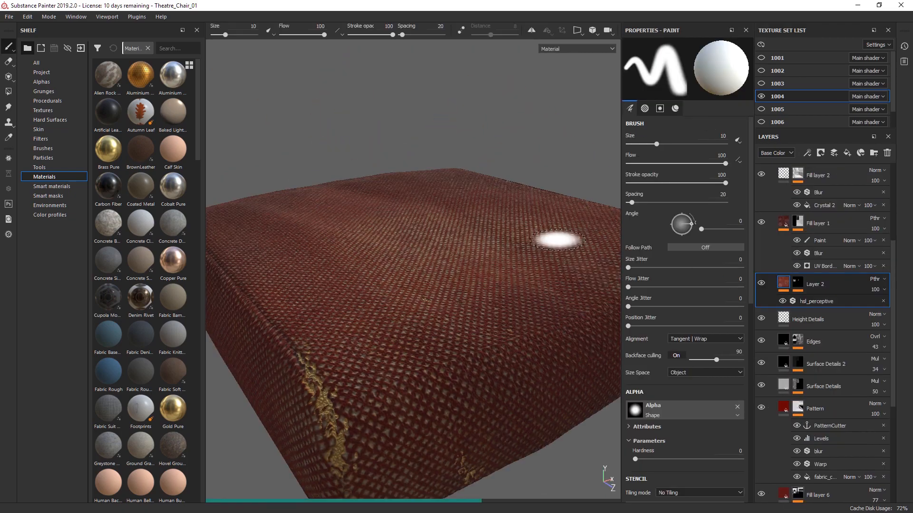
# Inspect Layer 2's HSL Perceptive filter settings and its mask effects while examining the discolored area of the cushion
pyautogui.keyDown('alt'); pyautogui.moveTo(554, 243); pyautogui.dragTo(613, 304); pyautogui.keyUp('alt')
pyautogui.click(818, 302)
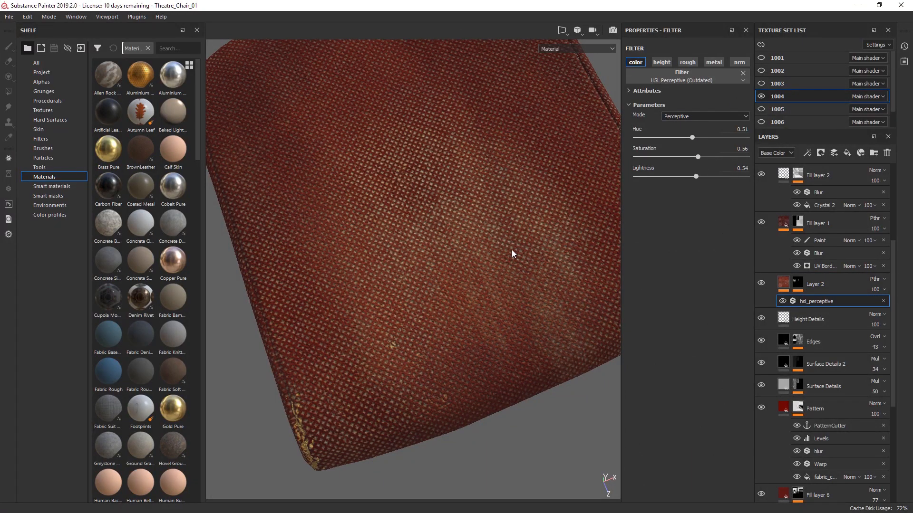
pyautogui.moveTo(512, 253)
pyautogui.keyDown('alt'); pyautogui.mouseDown()
pyautogui.moveTo(536, 302)
pyautogui.moveTo(581, 285)
pyautogui.mouseUp(); pyautogui.keyUp('alt')
pyautogui.click(798, 284)
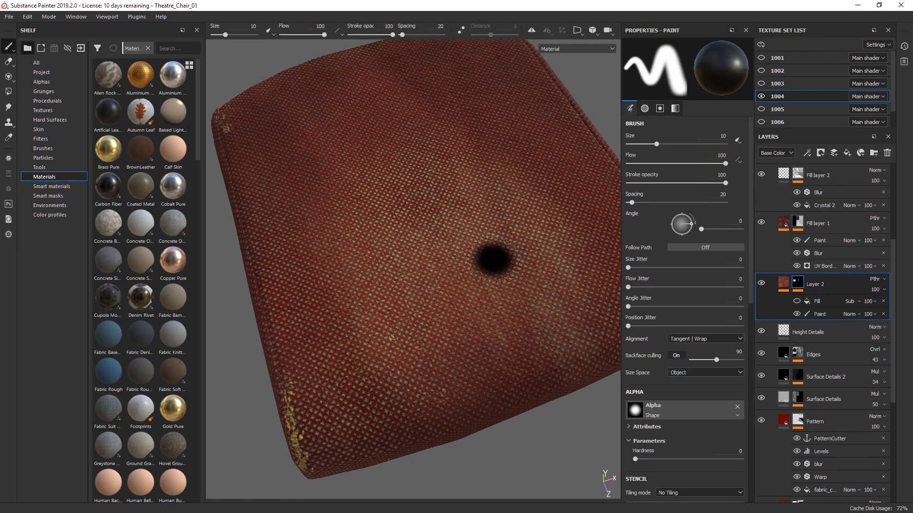
pyautogui.keyDown('alt'); pyautogui.moveTo(493, 261); pyautogui.dragTo(499, 312); pyautogui.keyUp('alt')
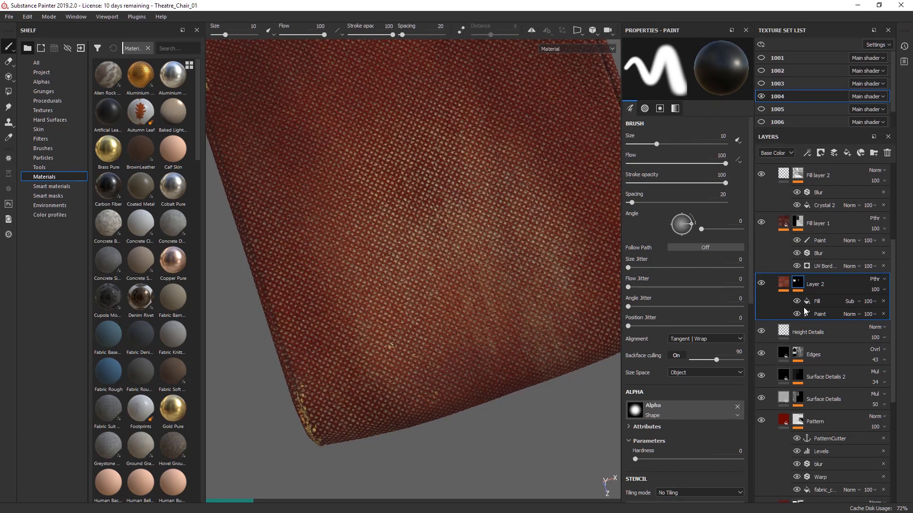
# View Layer 2's mask on its own and compare it with the Fill effect off and on
pyautogui.click(799, 285)
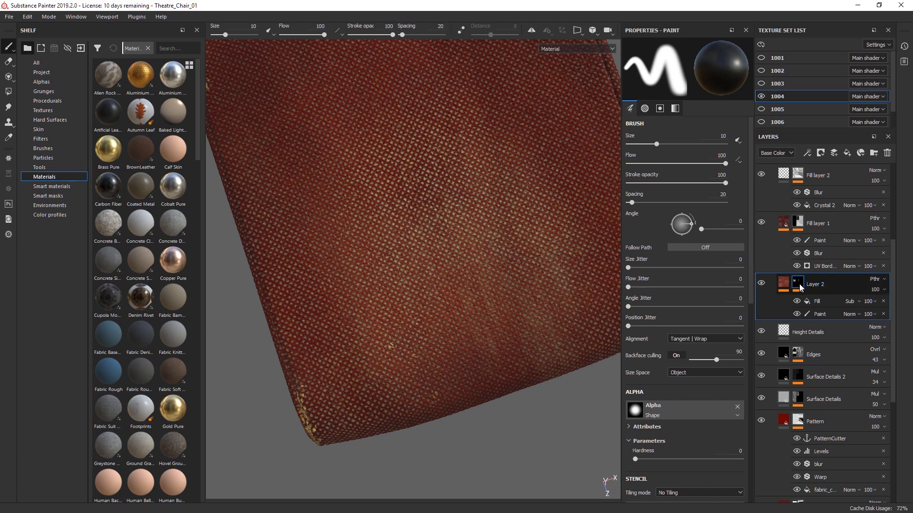
pyautogui.keyDown('alt'); pyautogui.click(800, 286); pyautogui.keyUp('alt')
pyautogui.click(797, 302)
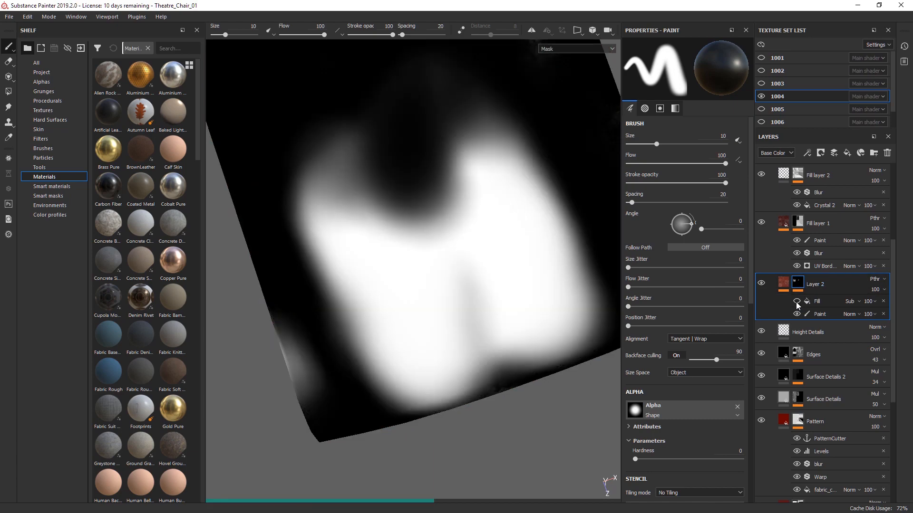
pyautogui.click(797, 303)
# Inspect the Layer 2 mask Fill's PatternCutter anchor point and blending mode options, and toggle the Fill to compare
pyautogui.click(817, 302)
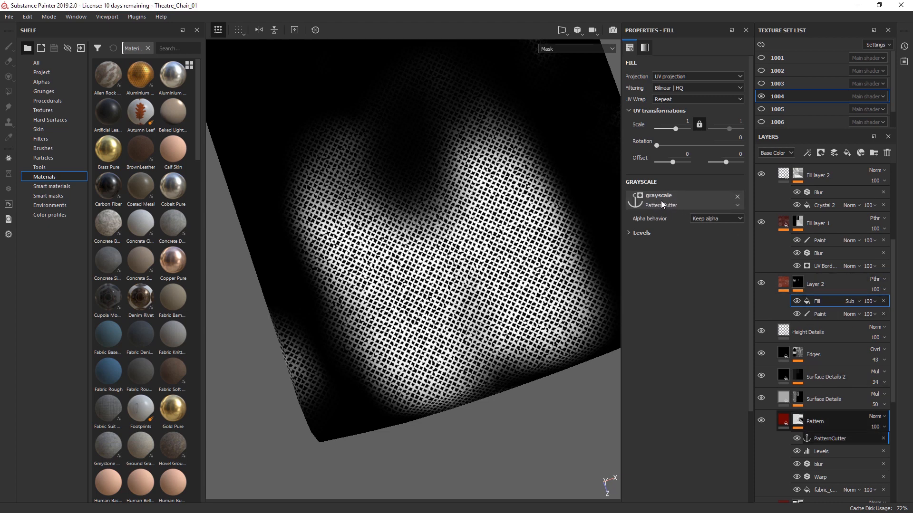
pyautogui.click(693, 206)
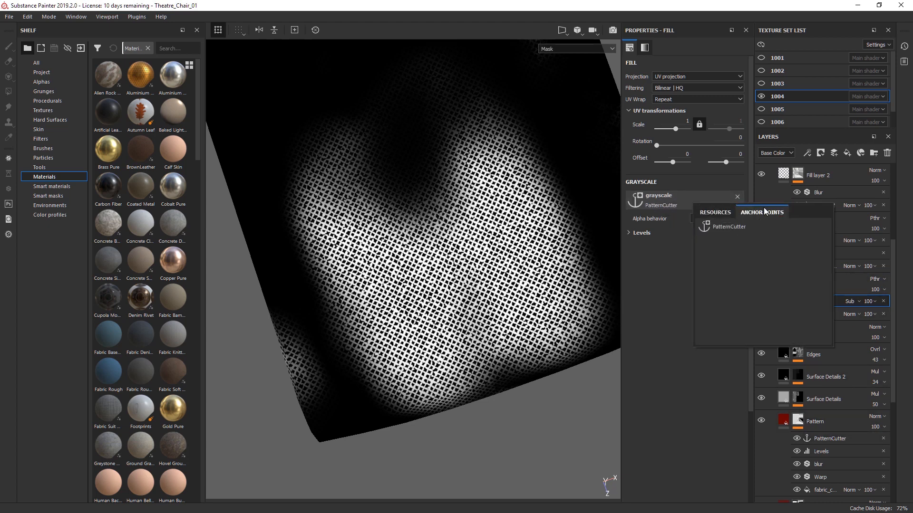
pyautogui.click(735, 229)
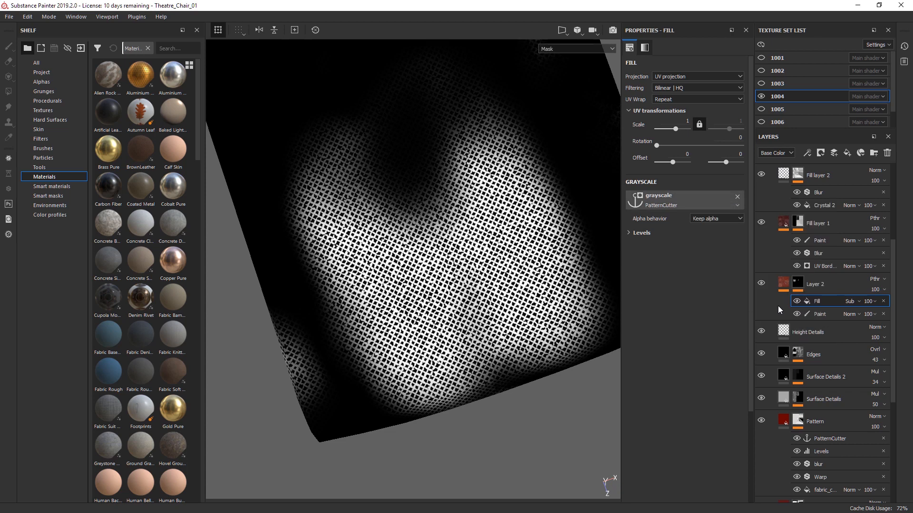
pyautogui.click(859, 300)
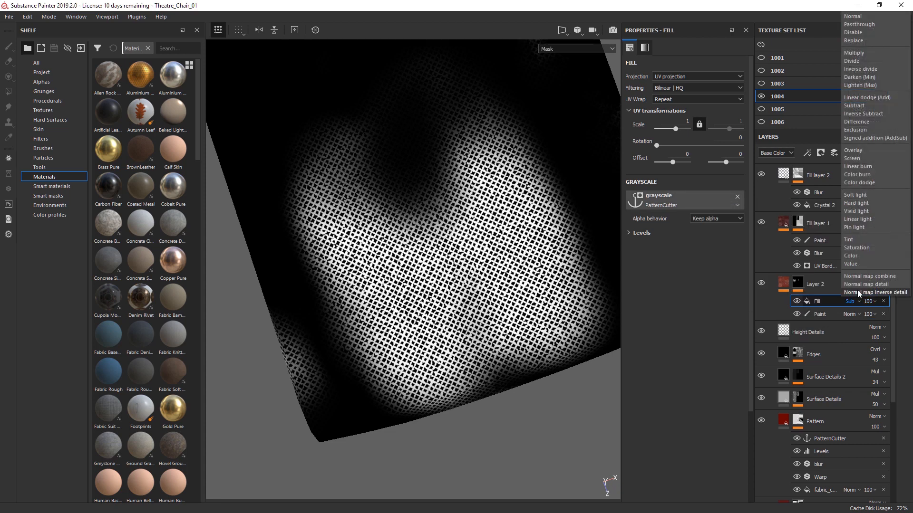
pyautogui.click(815, 307)
pyautogui.click(796, 301)
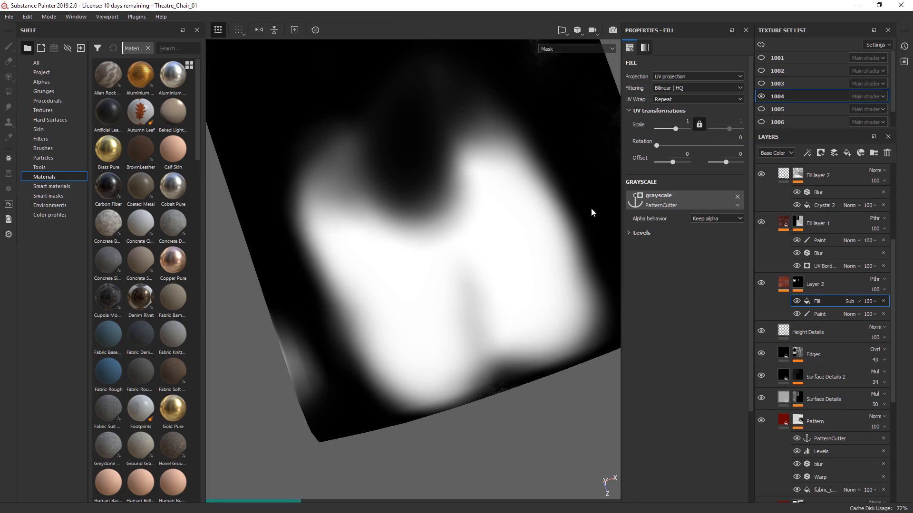
pyautogui.keyDown('alt'); pyautogui.moveTo(539, 371); pyautogui.dragTo(540, 335); pyautogui.keyUp('alt')
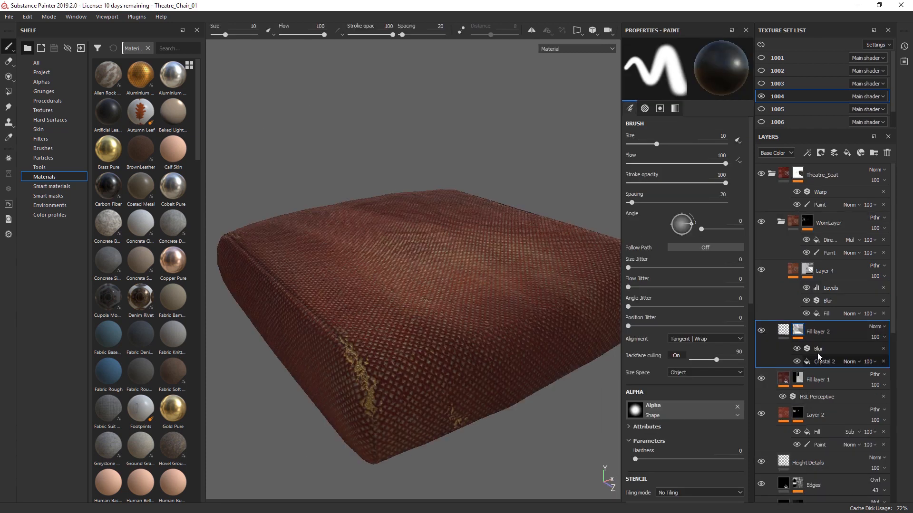
# Examine Fill layer 2's mask on the cushion and inspect the layer's height setting
pyautogui.click(798, 335)
pyautogui.moveTo(502, 306)
pyautogui.keyDown('alt'); pyautogui.mouseDown()
pyautogui.moveTo(576, 320)
pyautogui.moveTo(377, 360)
pyautogui.moveTo(551, 395)
pyautogui.moveTo(525, 324)
pyautogui.mouseUp(); pyautogui.keyUp('alt')
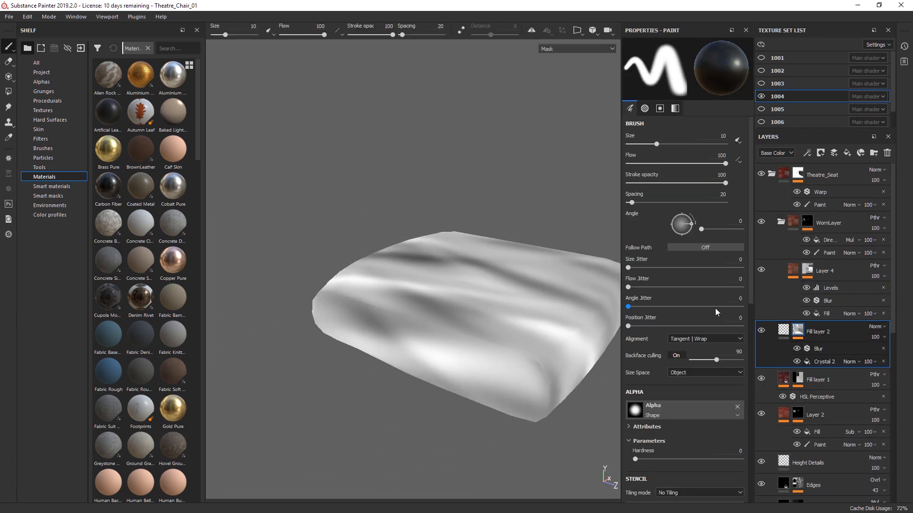
pyautogui.click(767, 336)
pyautogui.keyDown('alt'); pyautogui.moveTo(611, 306); pyautogui.dragTo(706, 237); pyautogui.keyUp('alt')
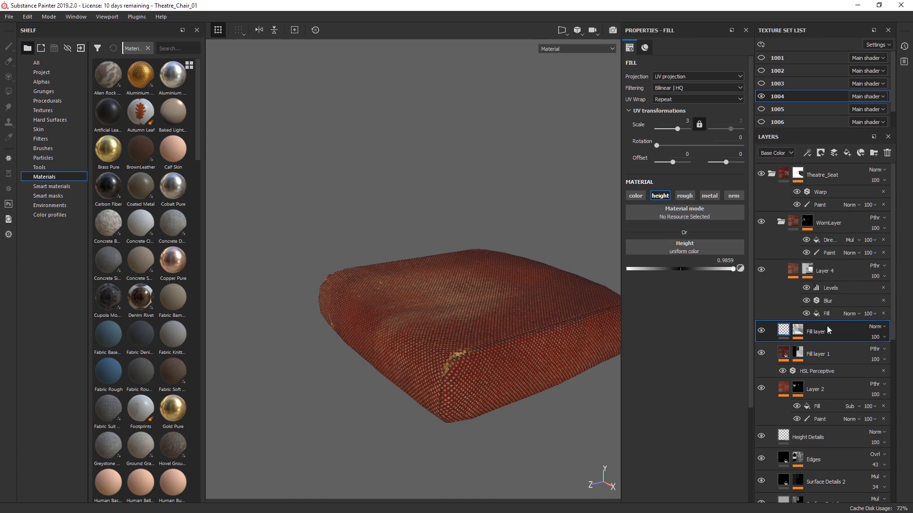
# View Fill layer 2's mask on its own and open its Crystal 2 fill settings
pyautogui.click(797, 330)
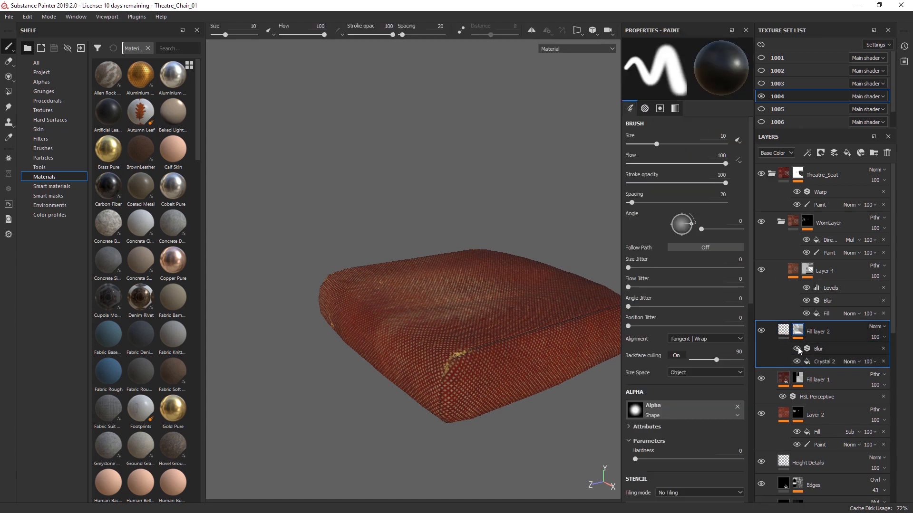
pyautogui.keyDown('alt'); pyautogui.click(798, 330); pyautogui.keyUp('alt')
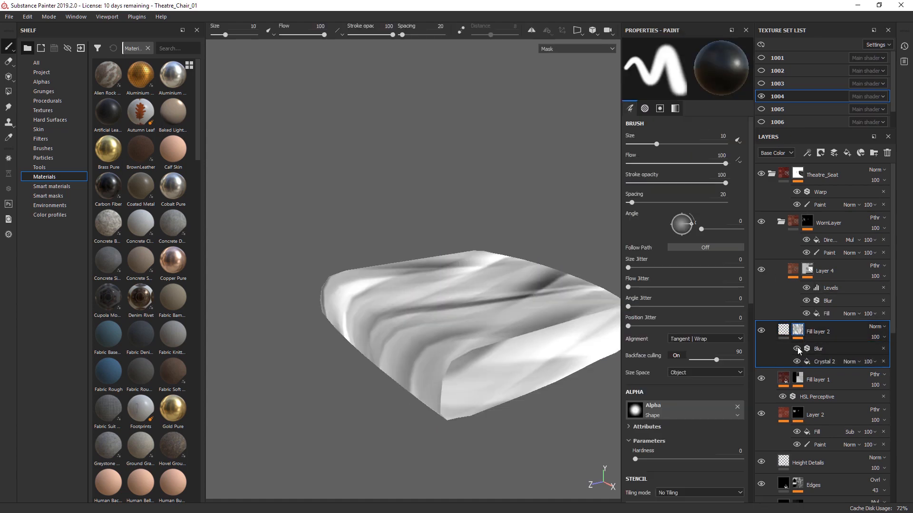
pyautogui.click(819, 364)
# Test different UV scales on the Crystal 2 fill with the mask's Blur hidden, ending at 1.04
pyautogui.moveTo(673, 129); pyautogui.dragTo(680, 129)
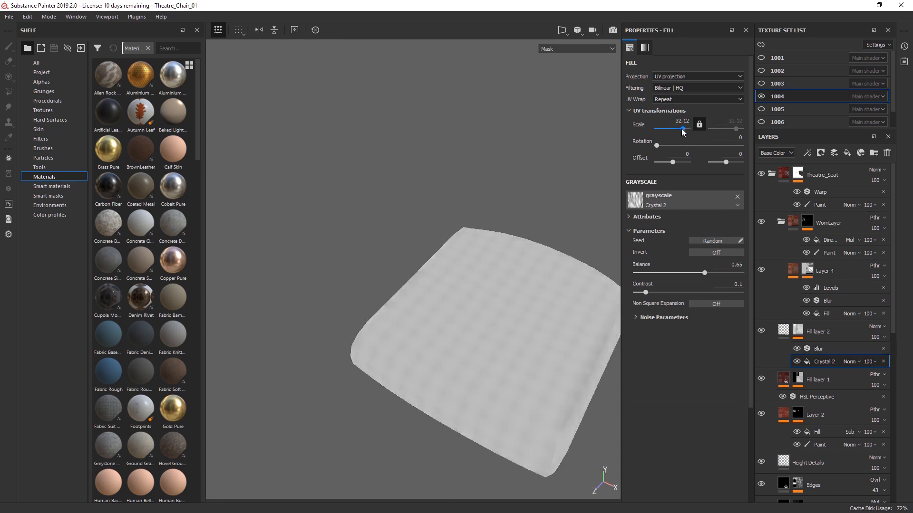
pyautogui.click(799, 349)
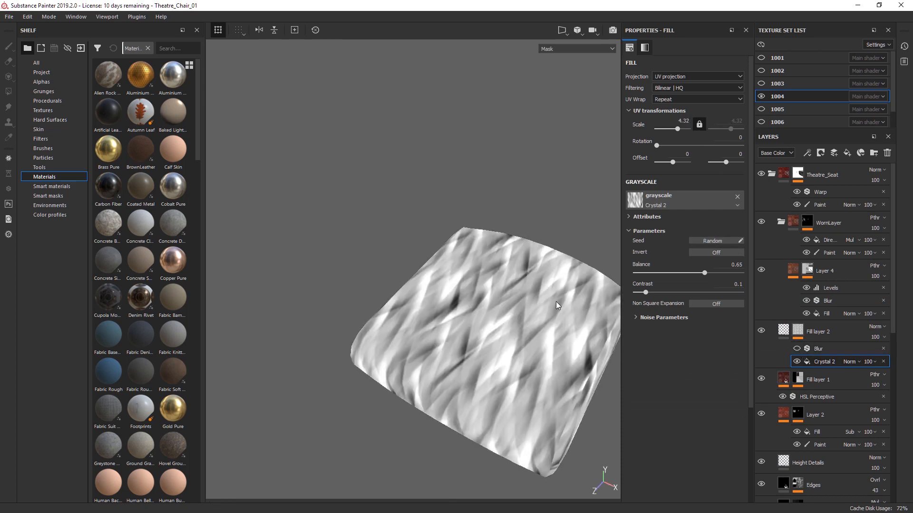
pyautogui.keyDown('alt'); pyautogui.moveTo(558, 305); pyautogui.dragTo(562, 361); pyautogui.keyUp('alt')
pyautogui.moveTo(674, 128); pyautogui.dragTo(671, 127)
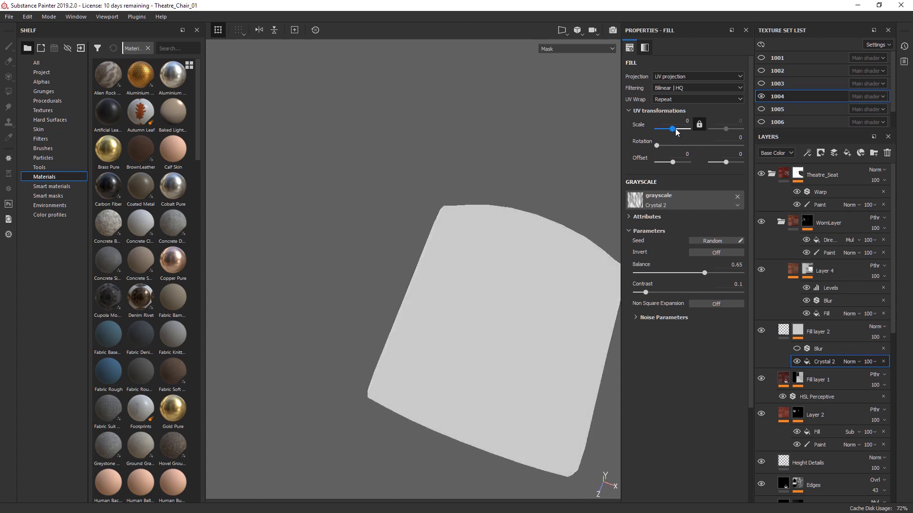
pyautogui.click(676, 129)
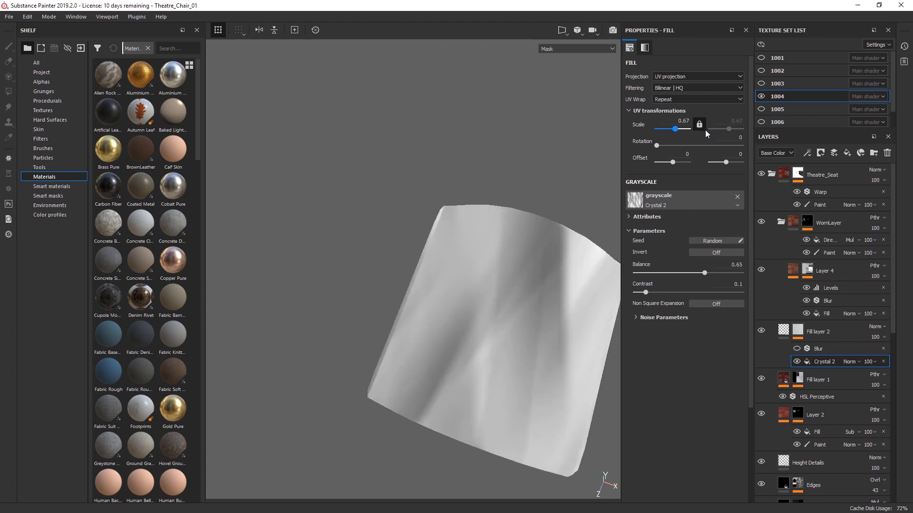
pyautogui.moveTo(705, 130); pyautogui.dragTo(707, 130)
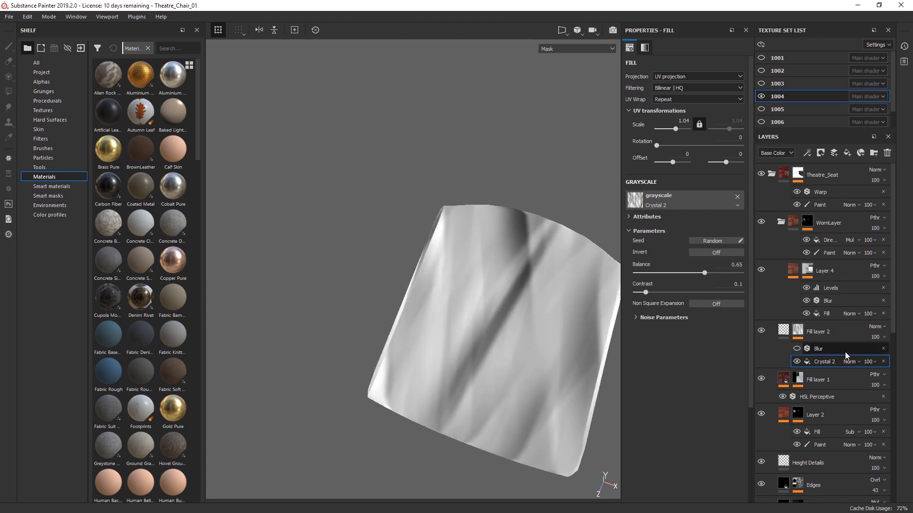
# Return to the full material view and examine Fill layer 2's height effect on the cushion under changed lighting
pyautogui.click(787, 336)
pyautogui.keyDown('alt'); pyautogui.moveTo(594, 267); pyautogui.dragTo(573, 309); pyautogui.keyUp('alt')
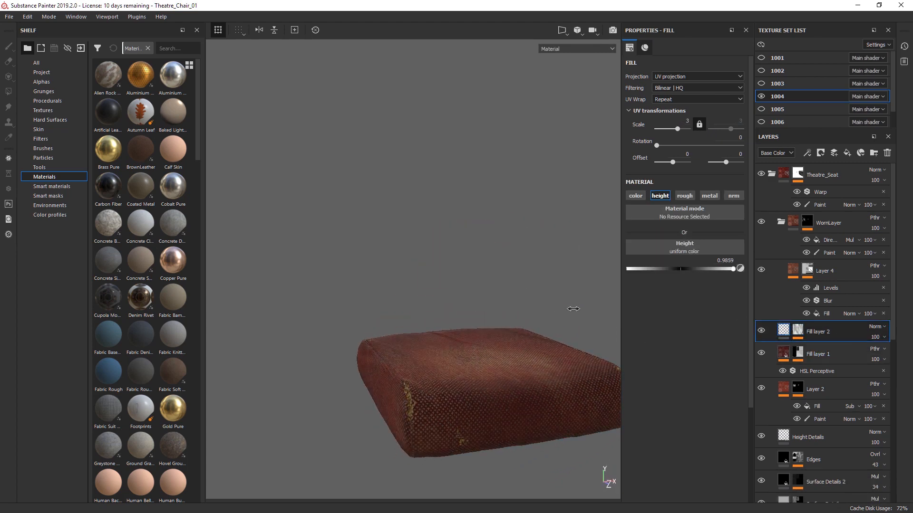
pyautogui.keyDown('shift'); pyautogui.moveTo(574, 309); pyautogui.dragTo(564, 314, button='right'); pyautogui.keyUp('shift')
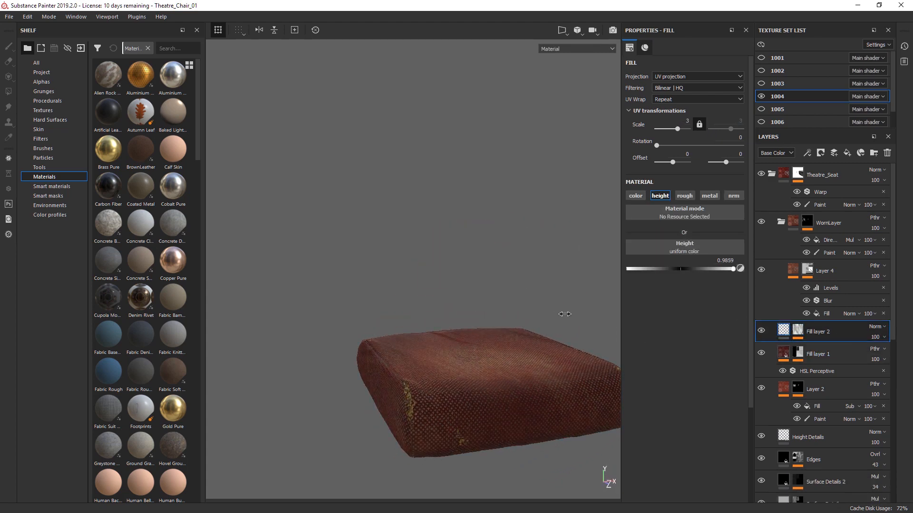
pyautogui.click(803, 331)
# View Layer 4's mask on its own and inspect its PatternCutter anchor fill with Blur and Levels off, then on
pyautogui.keyDown('alt'); pyautogui.moveTo(538, 342); pyautogui.dragTo(566, 343); pyautogui.keyUp('alt')
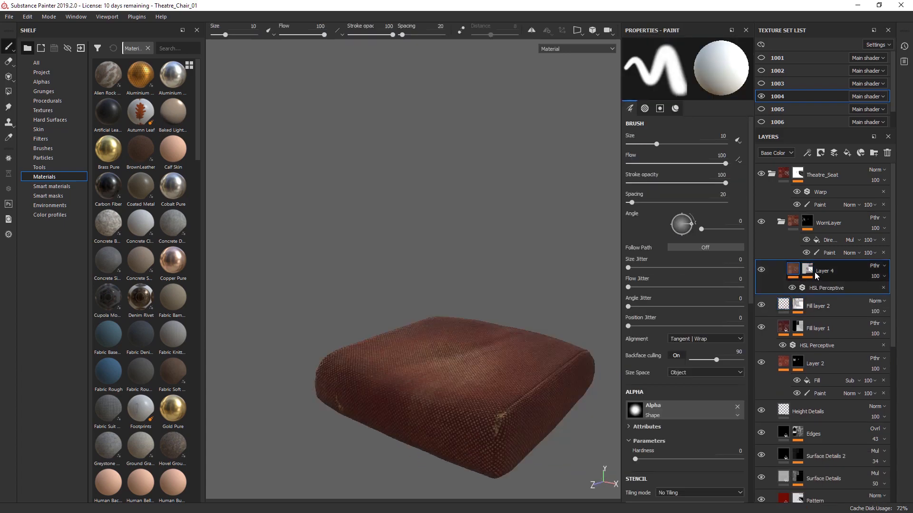
pyautogui.keyDown('alt'); pyautogui.click(807, 270); pyautogui.keyUp('alt')
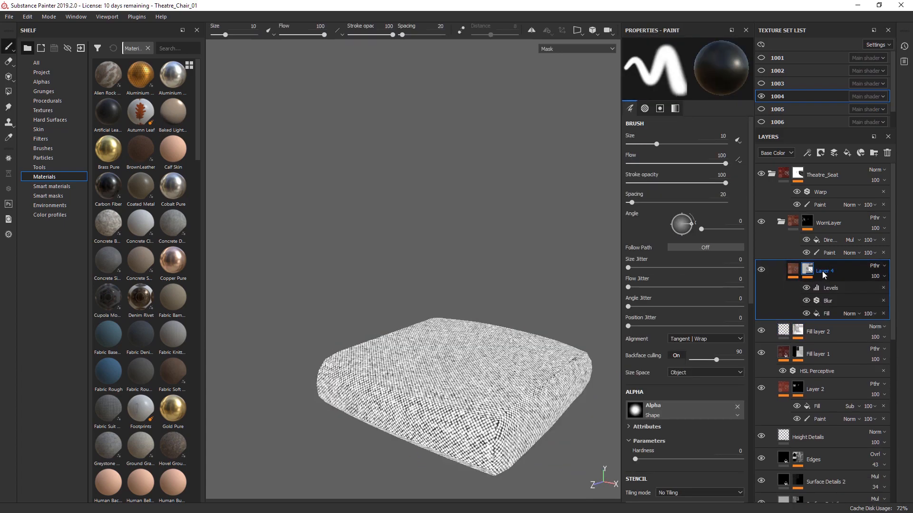
pyautogui.keyDown('alt'); pyautogui.moveTo(526, 334); pyautogui.dragTo(423, 274); pyautogui.keyUp('alt')
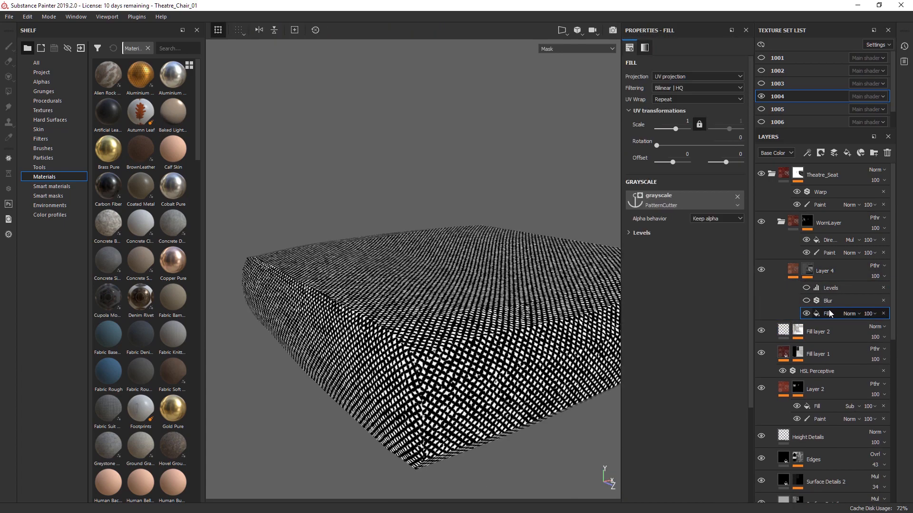
pyautogui.keyDown('alt'); pyautogui.moveTo(502, 331); pyautogui.dragTo(451, 356); pyautogui.keyUp('alt')
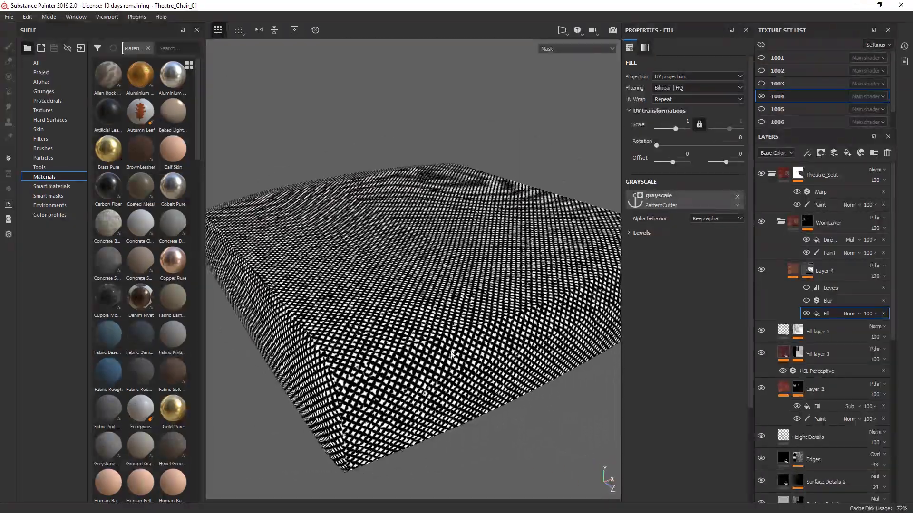
pyautogui.moveTo(506, 315)
pyautogui.keyDown('alt'); pyautogui.mouseDown()
pyautogui.moveTo(515, 345)
pyautogui.moveTo(504, 299)
pyautogui.mouseUp(); pyautogui.keyUp('alt')
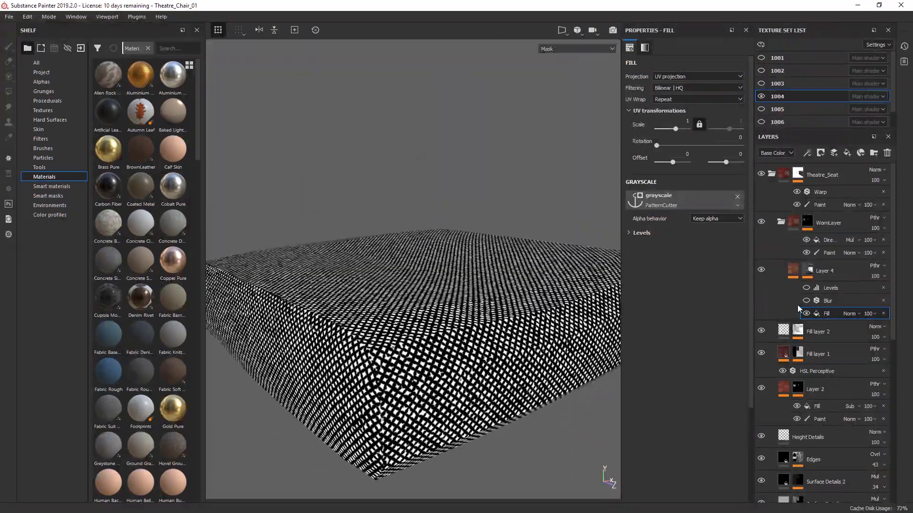
pyautogui.click(805, 301)
pyautogui.click(806, 288)
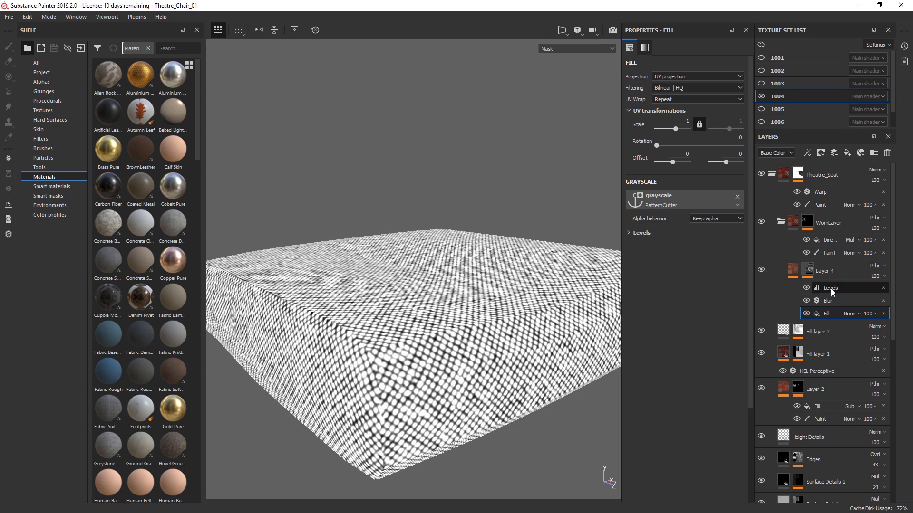
# Inspect Layer 4's HSL Perceptive filter settings and its mask, with the WornLayer folder's mask disabled
pyautogui.click(799, 274)
pyautogui.click(808, 288)
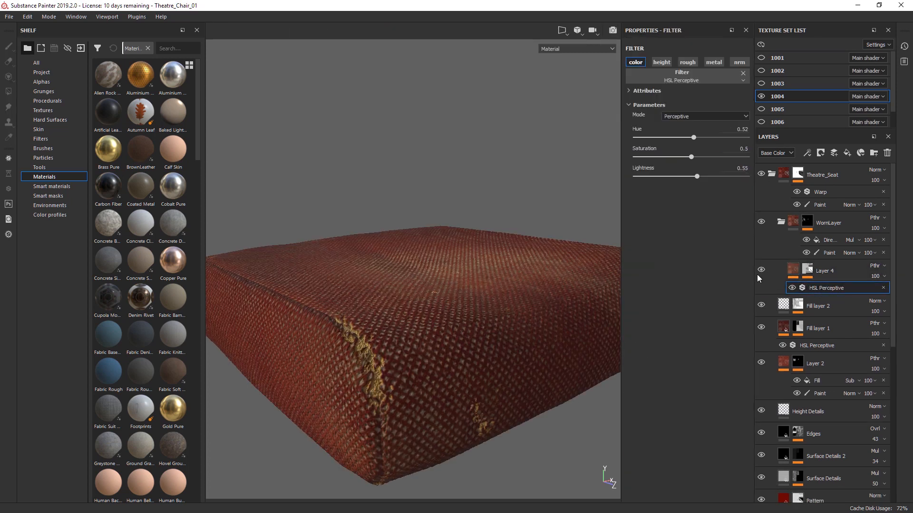
pyautogui.click(797, 270)
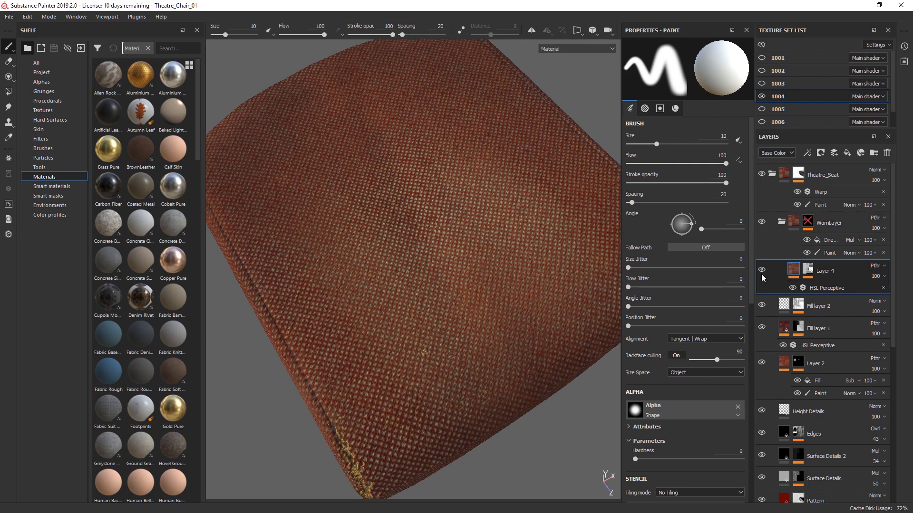
pyautogui.keyDown('alt'); pyautogui.click(810, 274); pyautogui.keyUp('alt')
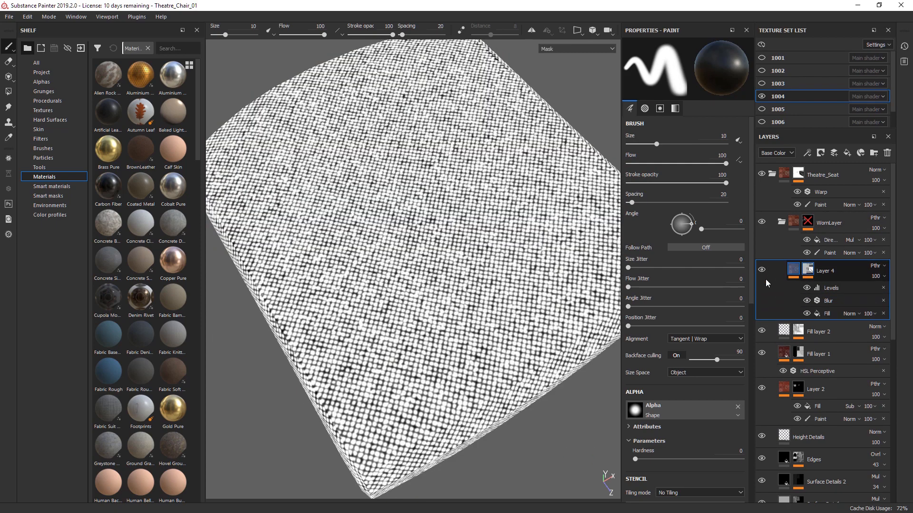
pyautogui.click(793, 269)
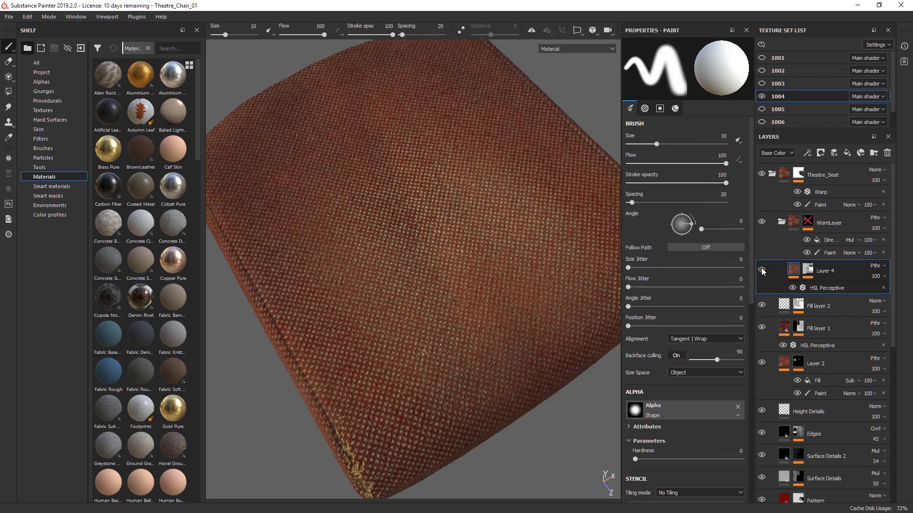
# Compare the cushion with Layer 4 hidden and shown, examining the fabric from several angles
pyautogui.click(761, 270)
pyautogui.click(762, 270)
pyautogui.keyDown('alt'); pyautogui.moveTo(471, 339); pyautogui.dragTo(482, 209); pyautogui.keyUp('alt')
pyautogui.scroll(-2, 503, 274)
pyautogui.keyDown('alt'); pyautogui.moveTo(332, 290); pyautogui.dragTo(333, 321); pyautogui.keyUp('alt')
pyautogui.click(809, 270)
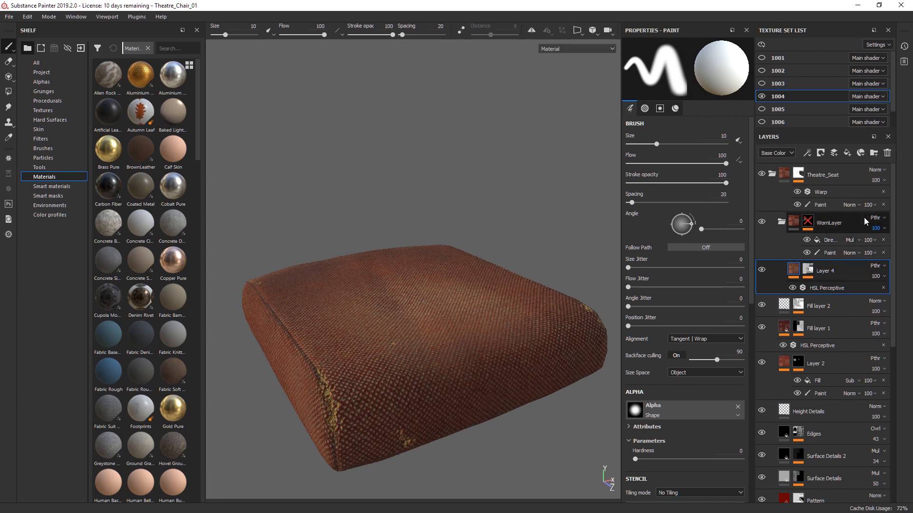
# View the WornLayer folder's mask on its own and inspect its Paint and Directional Noise 1 fill effects
pyautogui.keyDown('alt'); pyautogui.click(808, 221); pyautogui.keyUp('alt')
pyautogui.moveTo(577, 307)
pyautogui.keyDown('alt'); pyautogui.mouseDown()
pyautogui.moveTo(572, 342)
pyautogui.moveTo(570, 268)
pyautogui.mouseUp(); pyautogui.keyUp('alt')
pyautogui.click(830, 252)
pyautogui.click(828, 240)
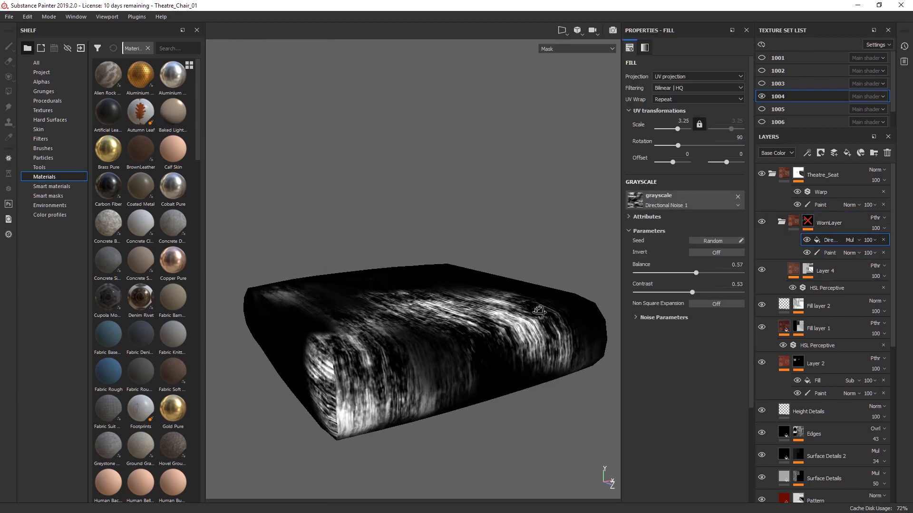
# Hide the Directional Noise fill to examine the WornLayer mask's painted area, and compare it with Layer 4's mask
pyautogui.keyDown('alt'); pyautogui.moveTo(539, 311); pyautogui.dragTo(529, 351); pyautogui.keyUp('alt')
pyautogui.click(807, 240)
pyautogui.keyDown('alt'); pyautogui.moveTo(471, 342); pyautogui.dragTo(484, 365); pyautogui.keyUp('alt')
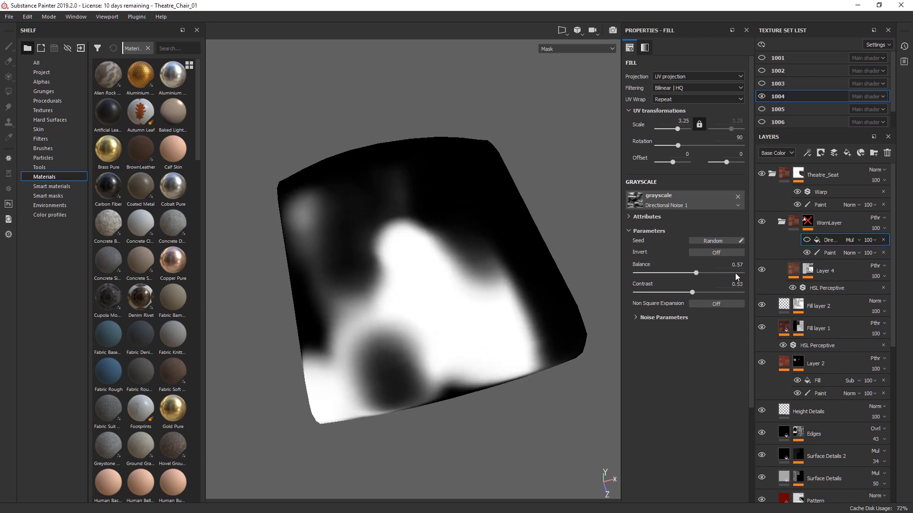
pyautogui.click(807, 269)
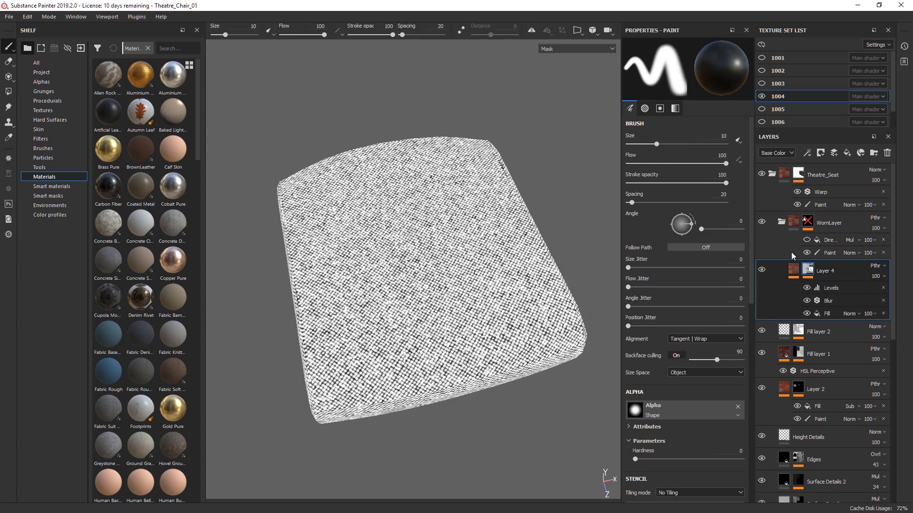
pyautogui.click(830, 253)
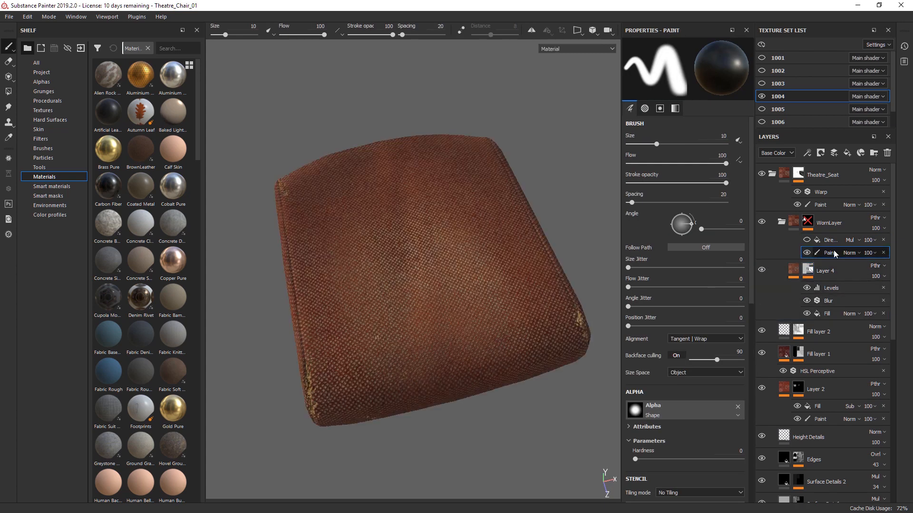
# Toggle the Paint effect in the WornLayer mask, turn the Directional Noise fill back on and review its settings
pyautogui.click(810, 224)
pyautogui.click(808, 253)
pyautogui.click(807, 253)
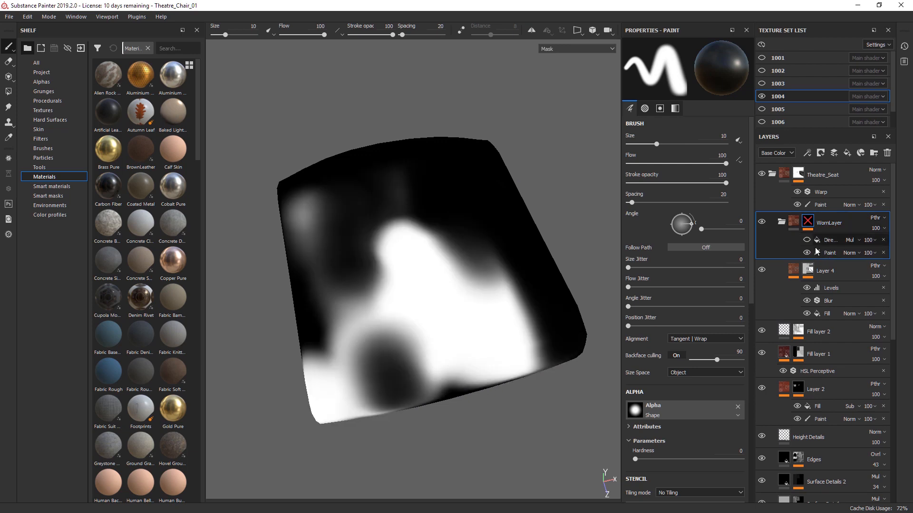
pyautogui.click(807, 241)
pyautogui.click(828, 240)
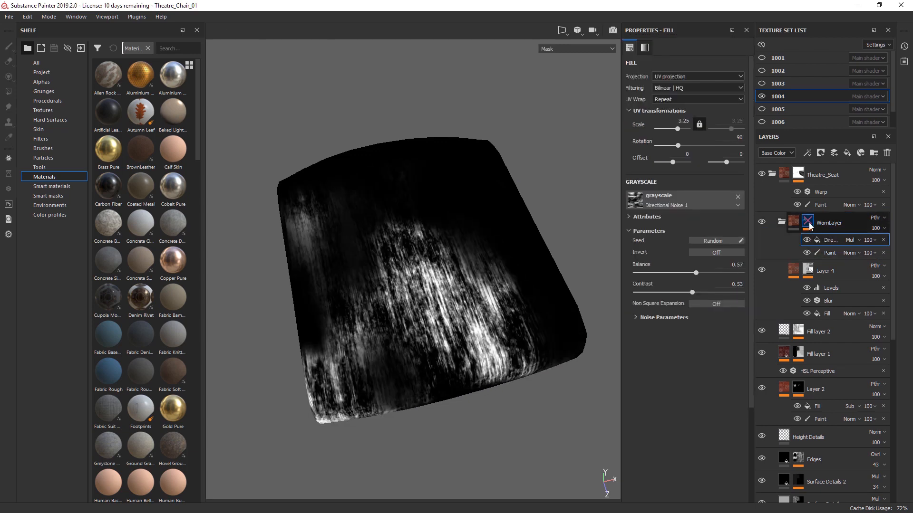
# Return to the full material view and compare the cushion with the WornLayer folder hidden and shown
pyautogui.click(793, 222)
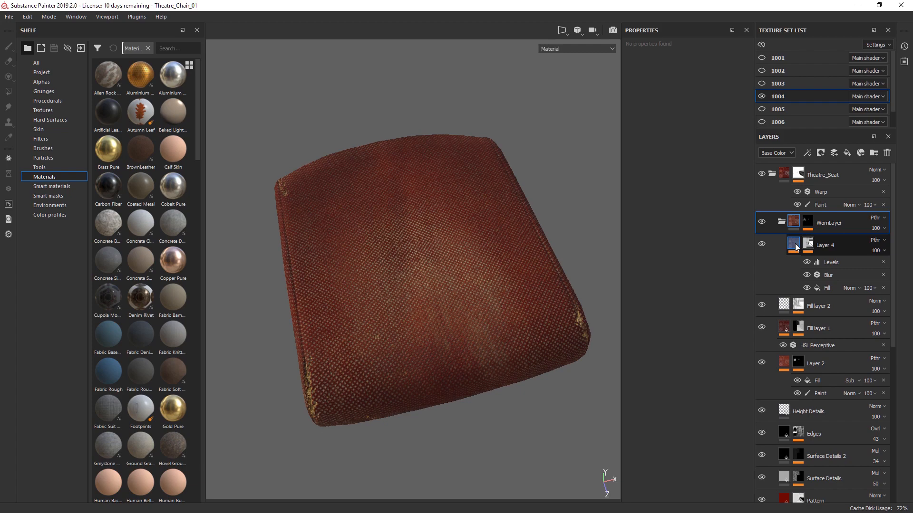
pyautogui.click(762, 221)
pyautogui.click(761, 222)
pyautogui.click(762, 221)
pyautogui.click(762, 222)
pyautogui.click(762, 222)
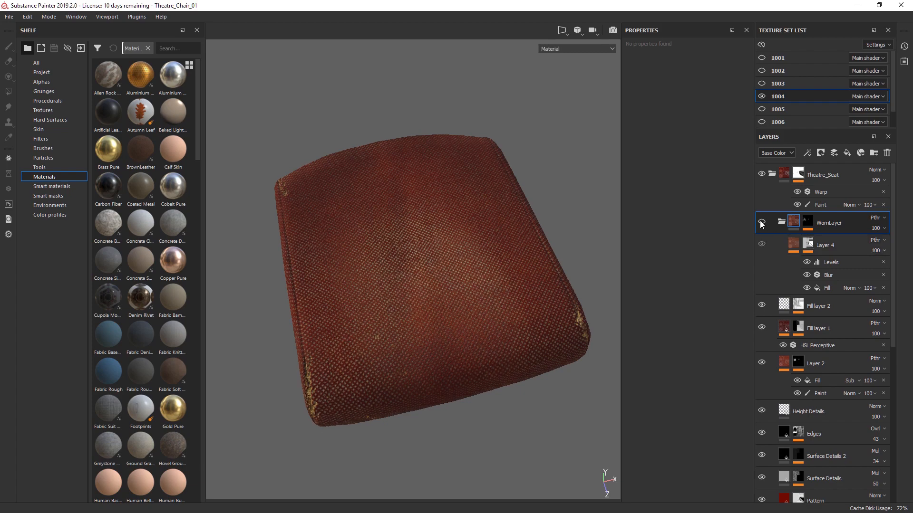
pyautogui.click(761, 222)
# Compare the cushion with the WornLayer folder's mask disabled and enabled, viewing it from several angles
pyautogui.keyDown('alt'); pyautogui.moveTo(479, 322); pyautogui.dragTo(589, 266); pyautogui.keyUp('alt')
pyautogui.keyDown('shift'); pyautogui.click(807, 221); pyautogui.keyUp('shift')
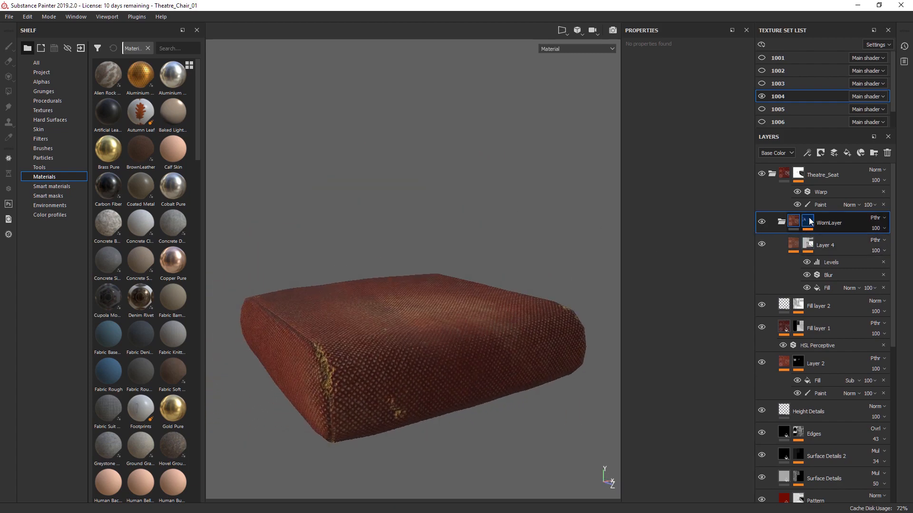
pyautogui.keyDown('alt'); pyautogui.moveTo(432, 329); pyautogui.dragTo(457, 390); pyautogui.keyUp('alt')
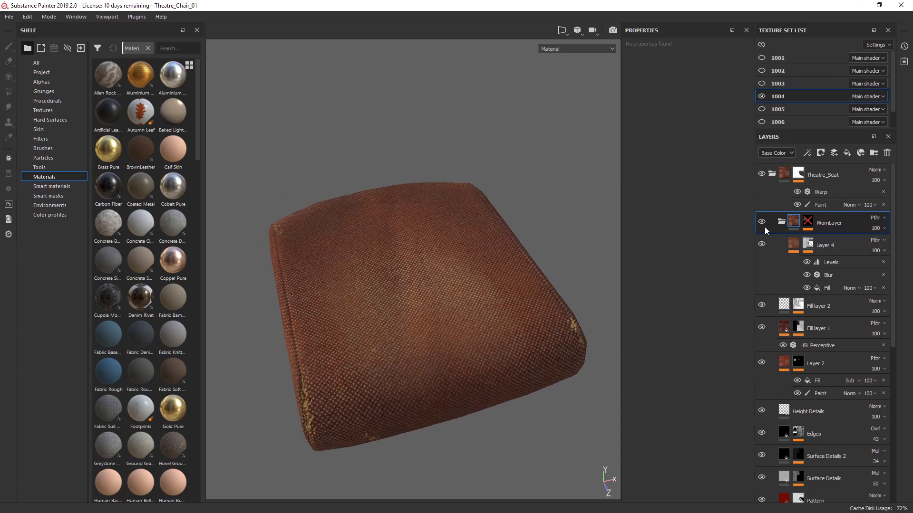
pyautogui.keyDown('shift'); pyautogui.click(810, 222); pyautogui.keyUp('shift')
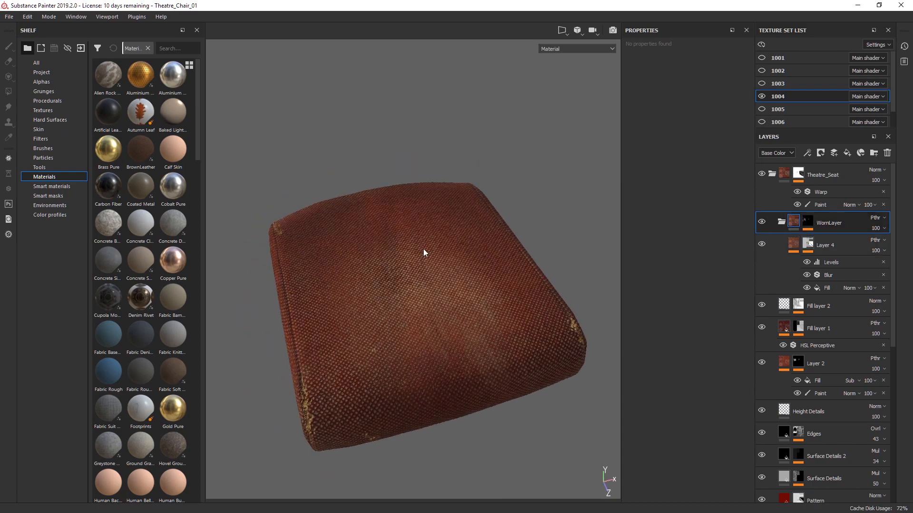
pyautogui.keyDown('alt'); pyautogui.moveTo(425, 253); pyautogui.dragTo(504, 291); pyautogui.keyUp('alt')
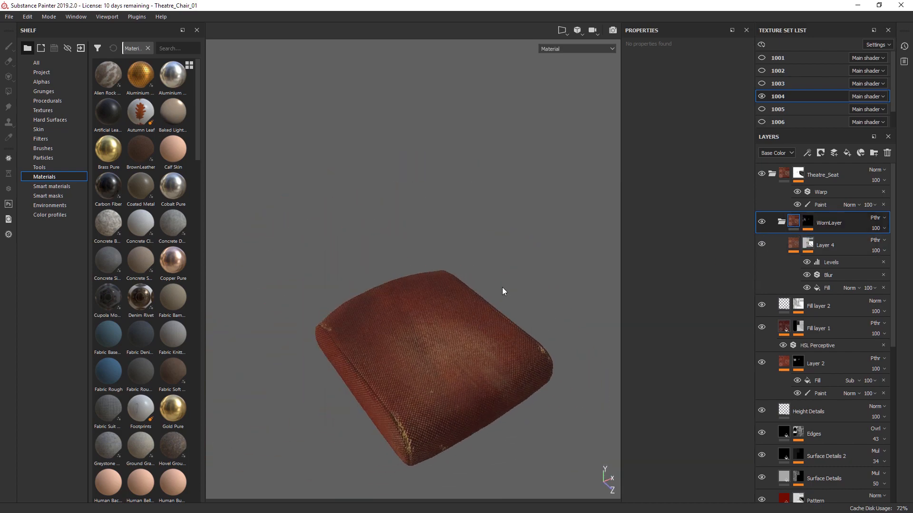